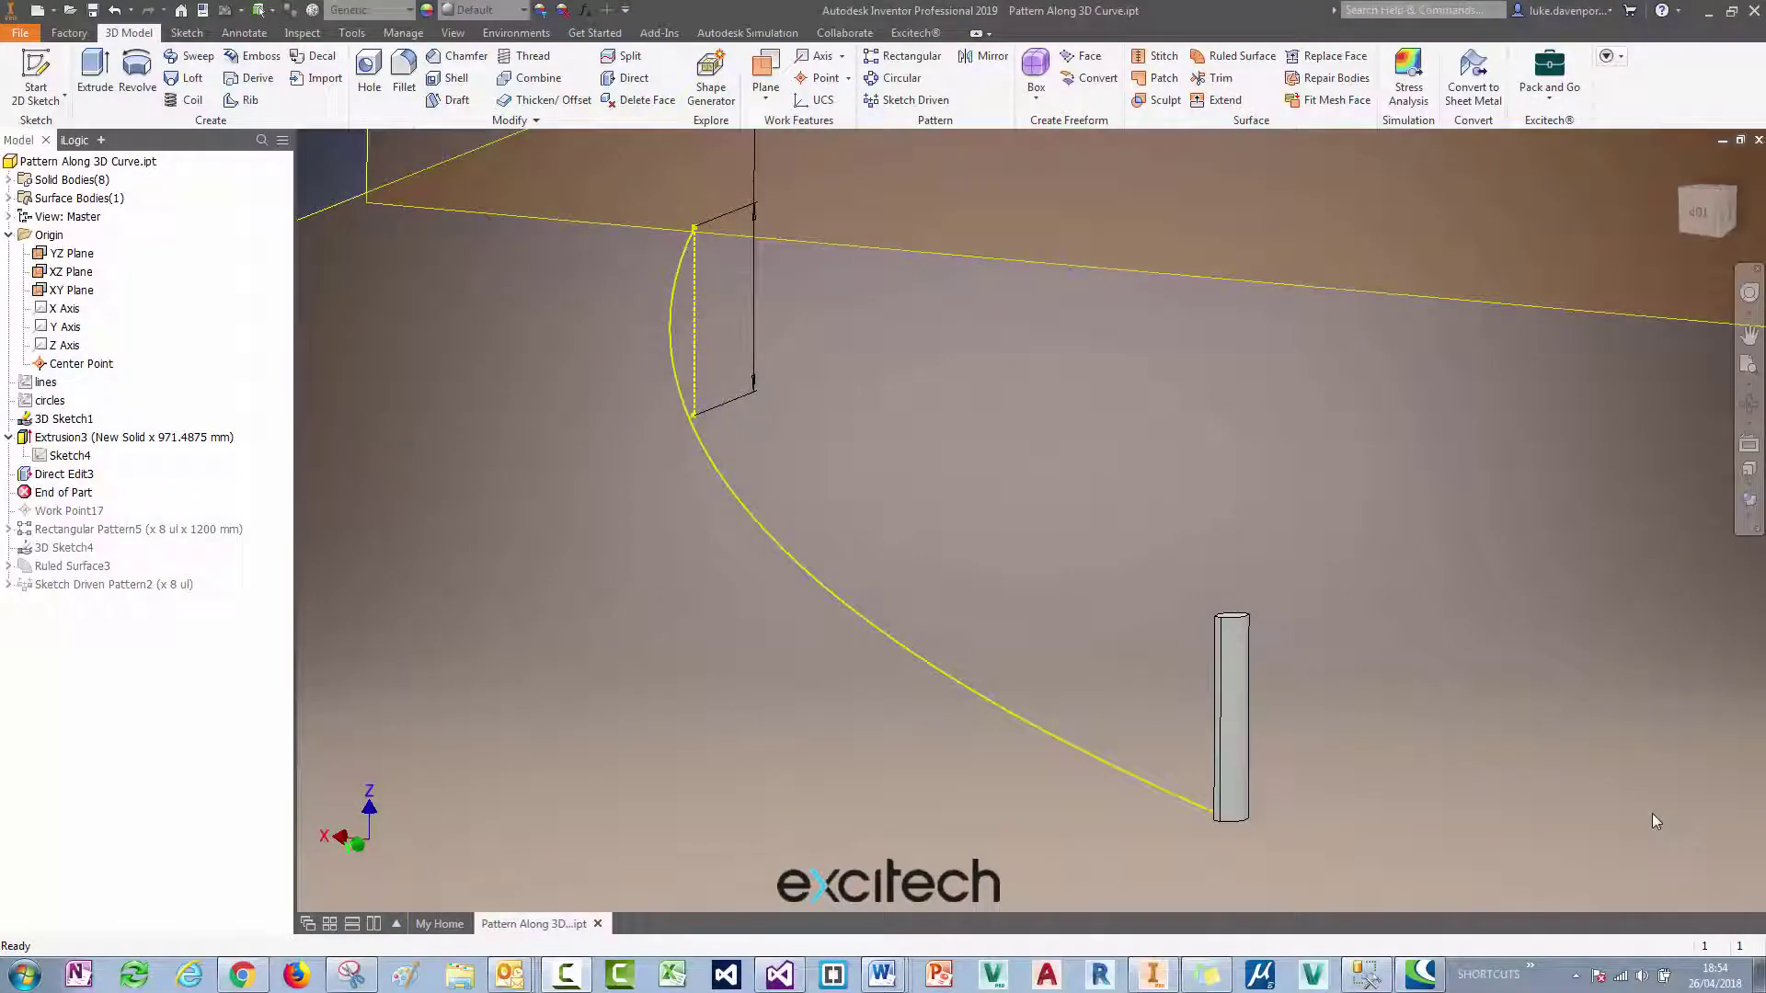
# Set up a rectangular pattern of the post solid along the 3D curve with 8 occurrences spaced 1200 mm apart.
pyautogui.moveTo(1637, 813); pyautogui.dragTo(1637, 816, button='middle')
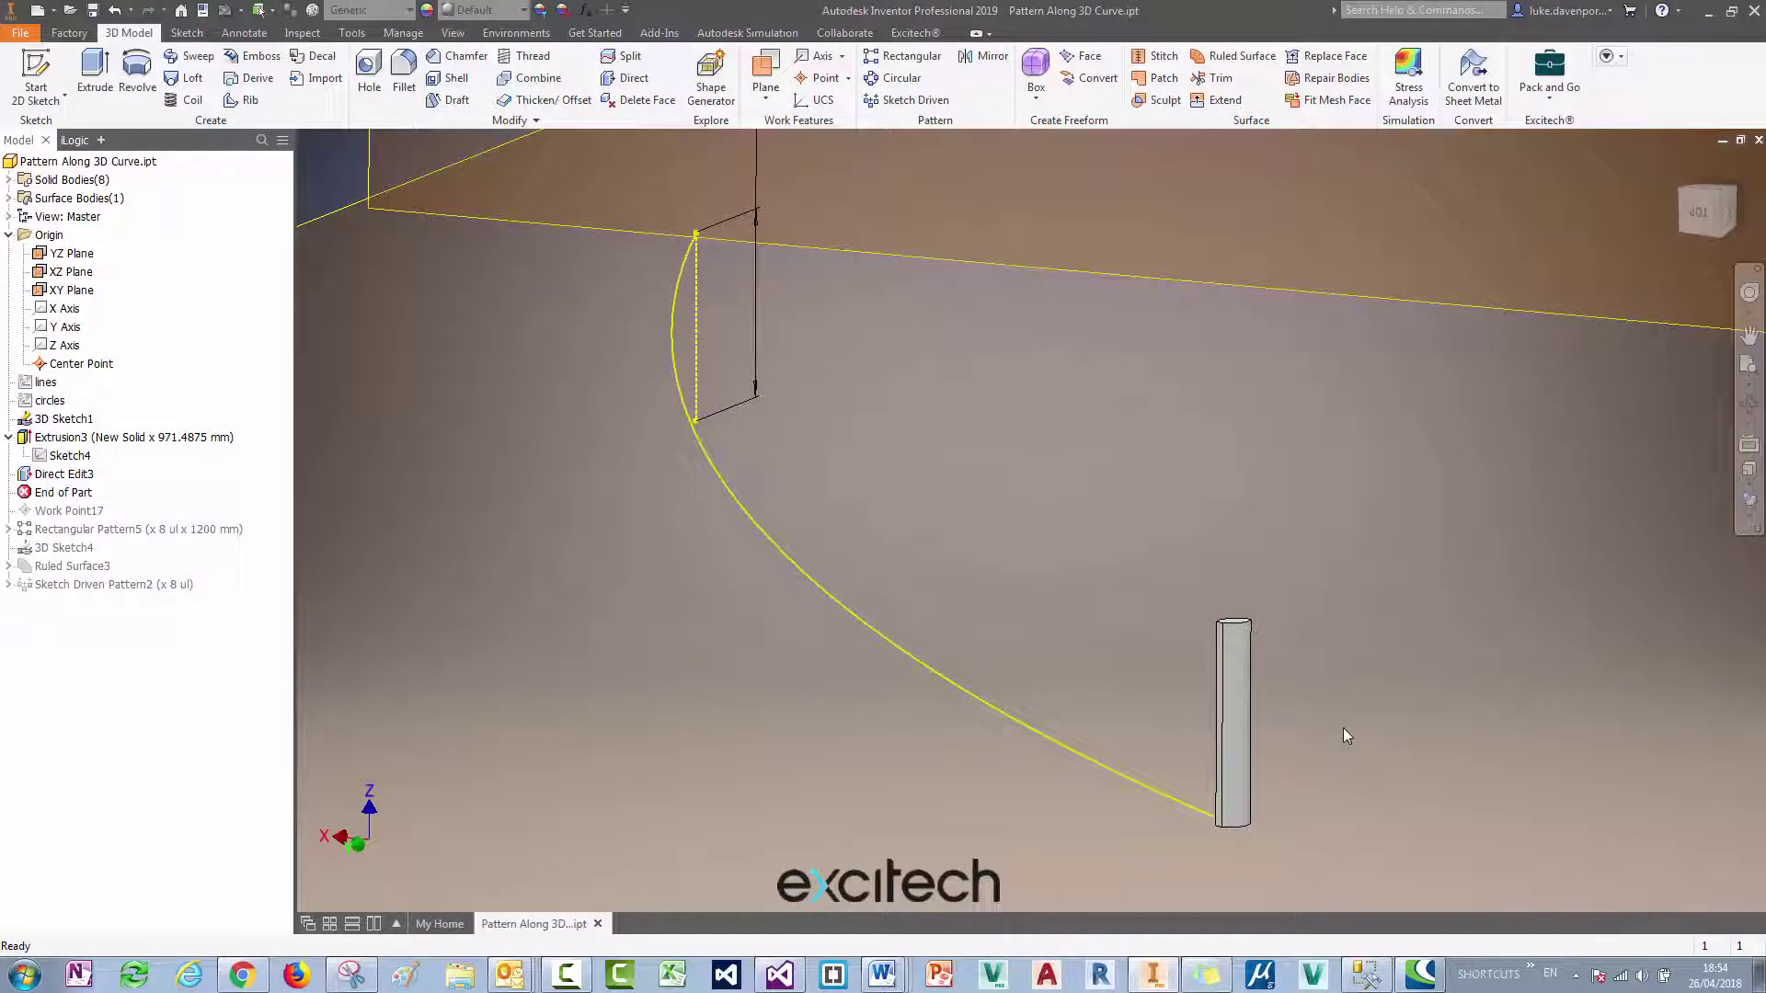
pyautogui.moveTo(1343, 727); pyautogui.dragTo(1382, 716, button='middle')
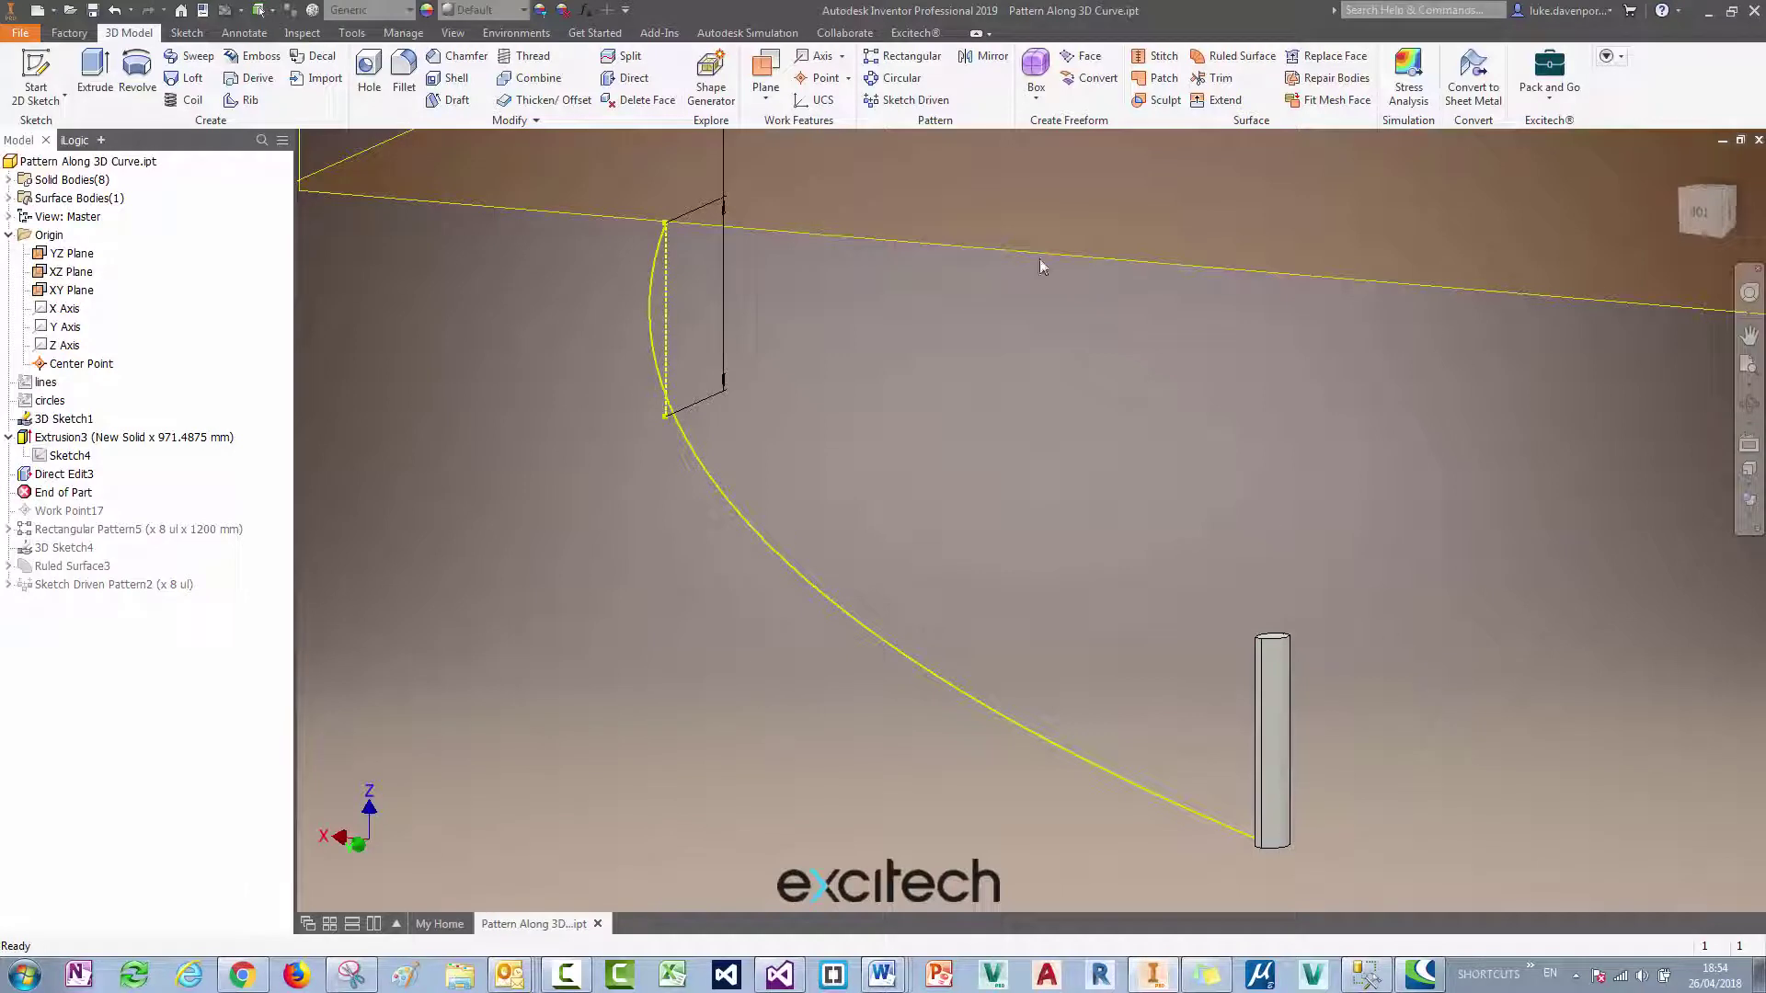
pyautogui.click(907, 62)
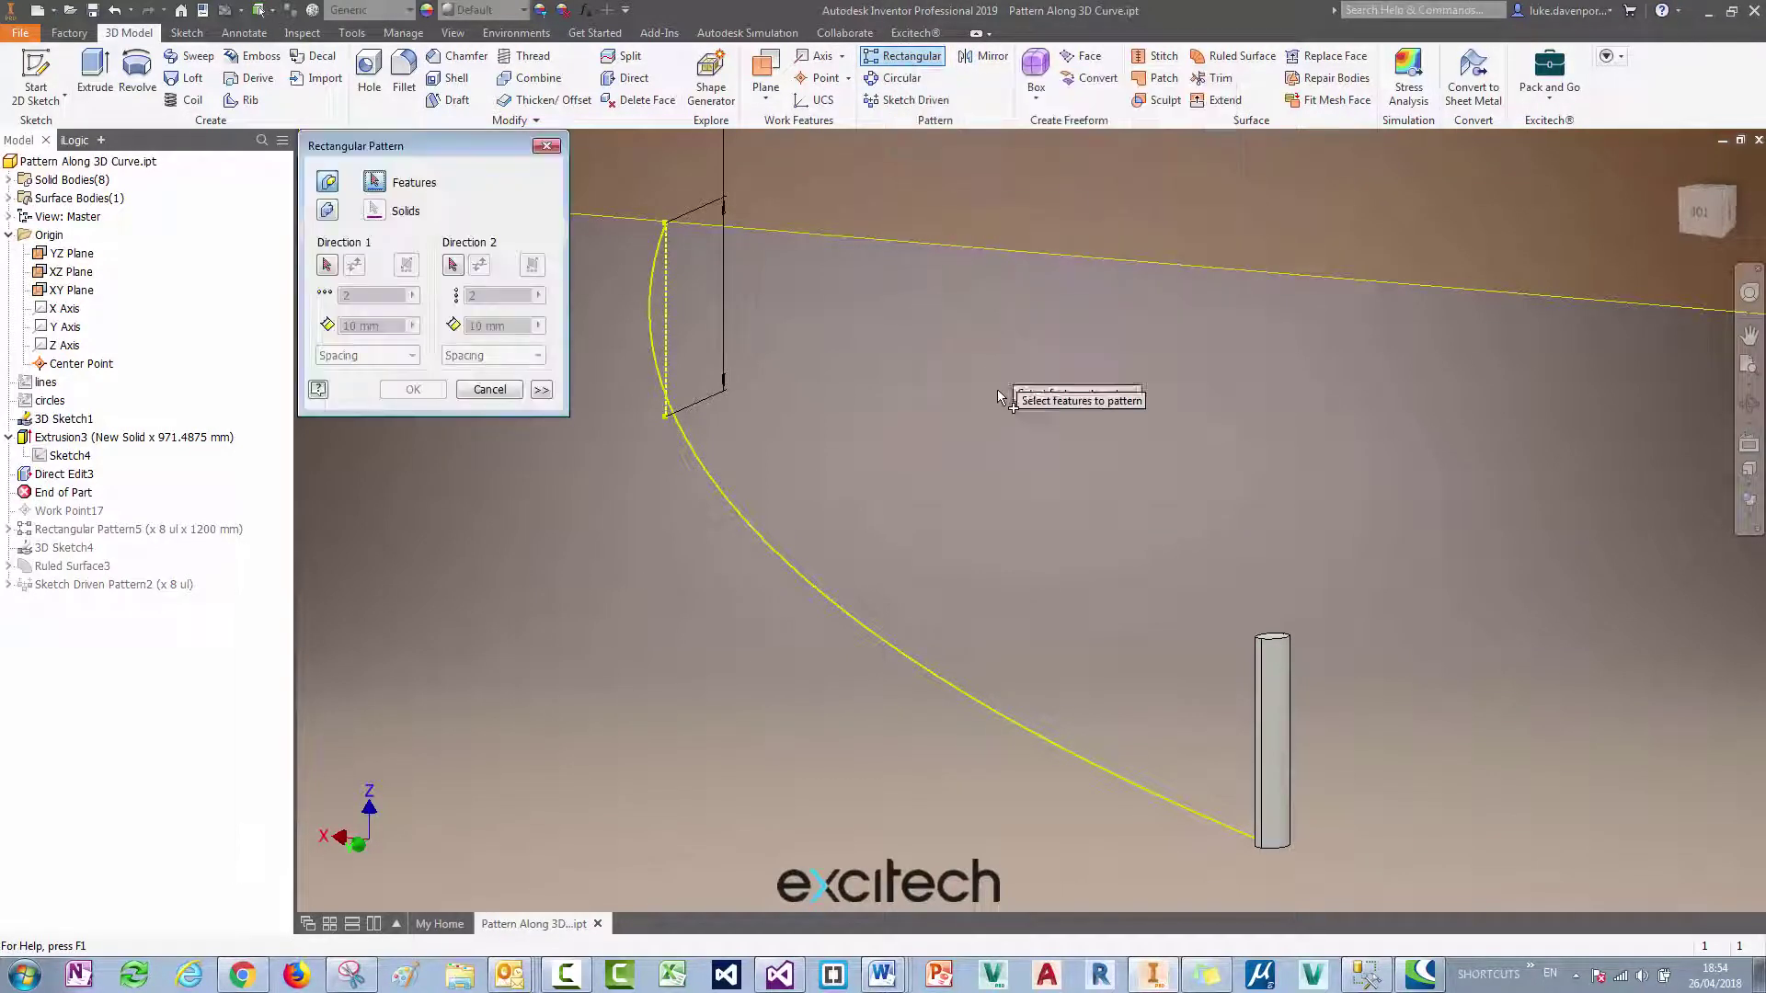
pyautogui.click(327, 210)
pyautogui.click(1284, 659)
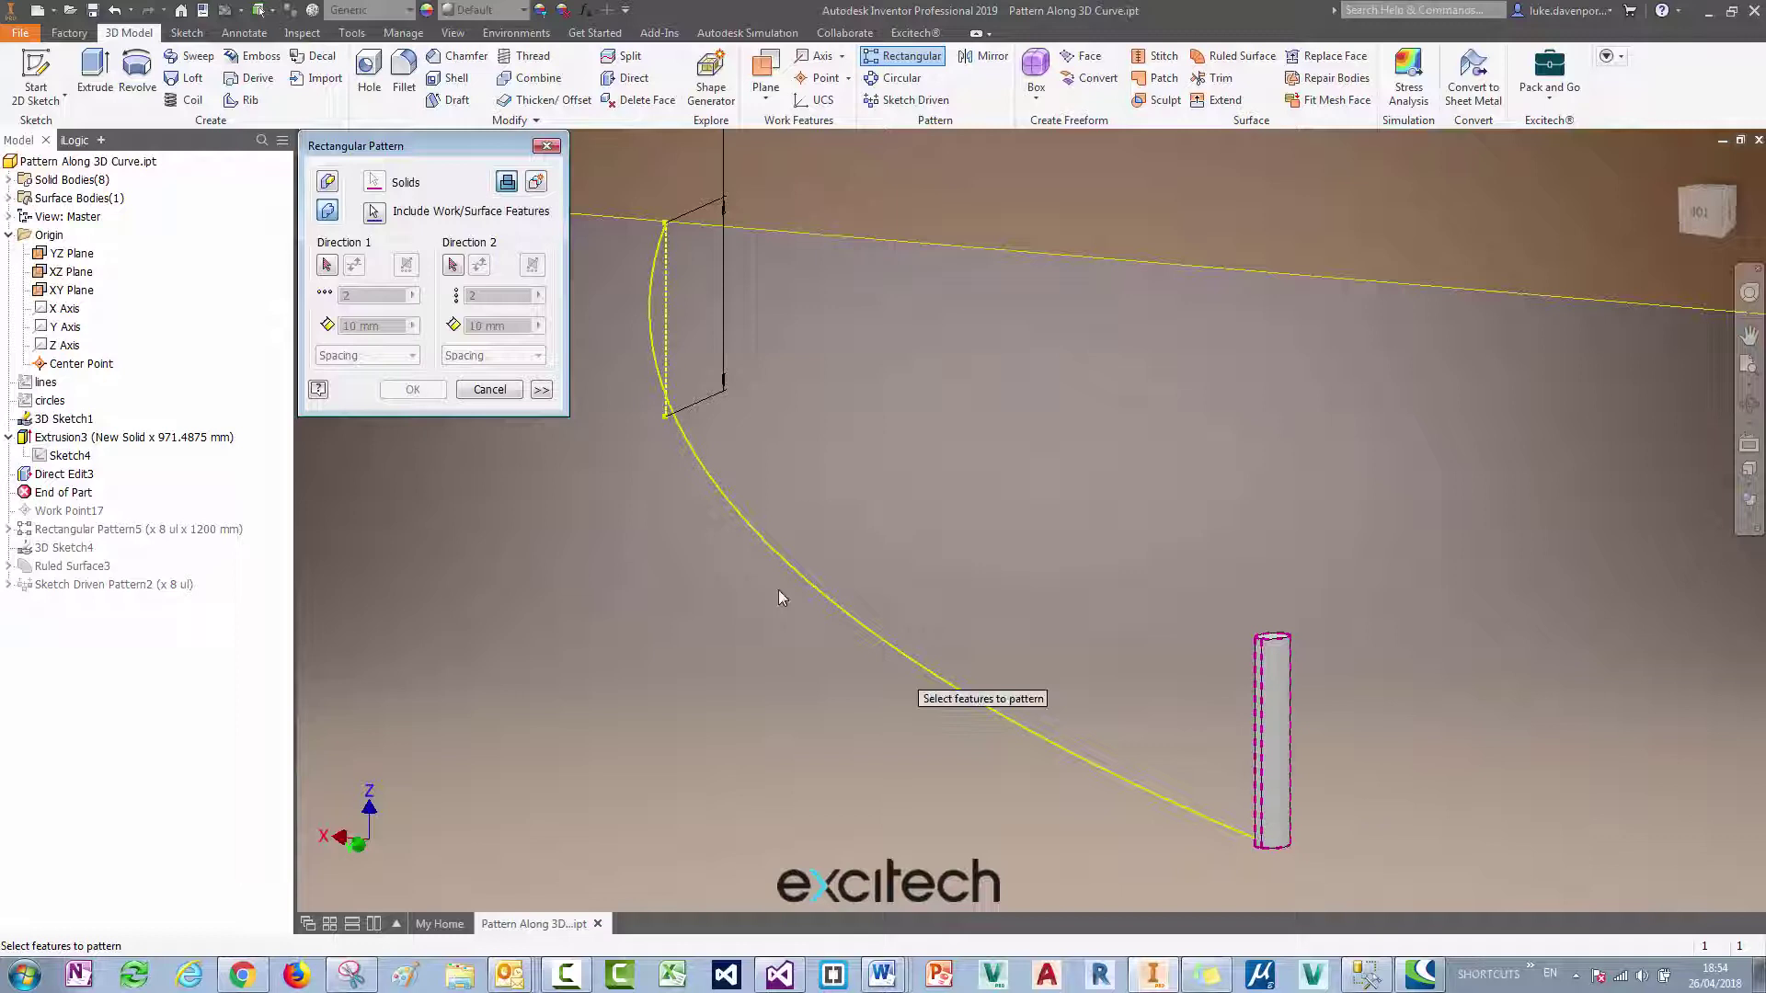
pyautogui.click(327, 266)
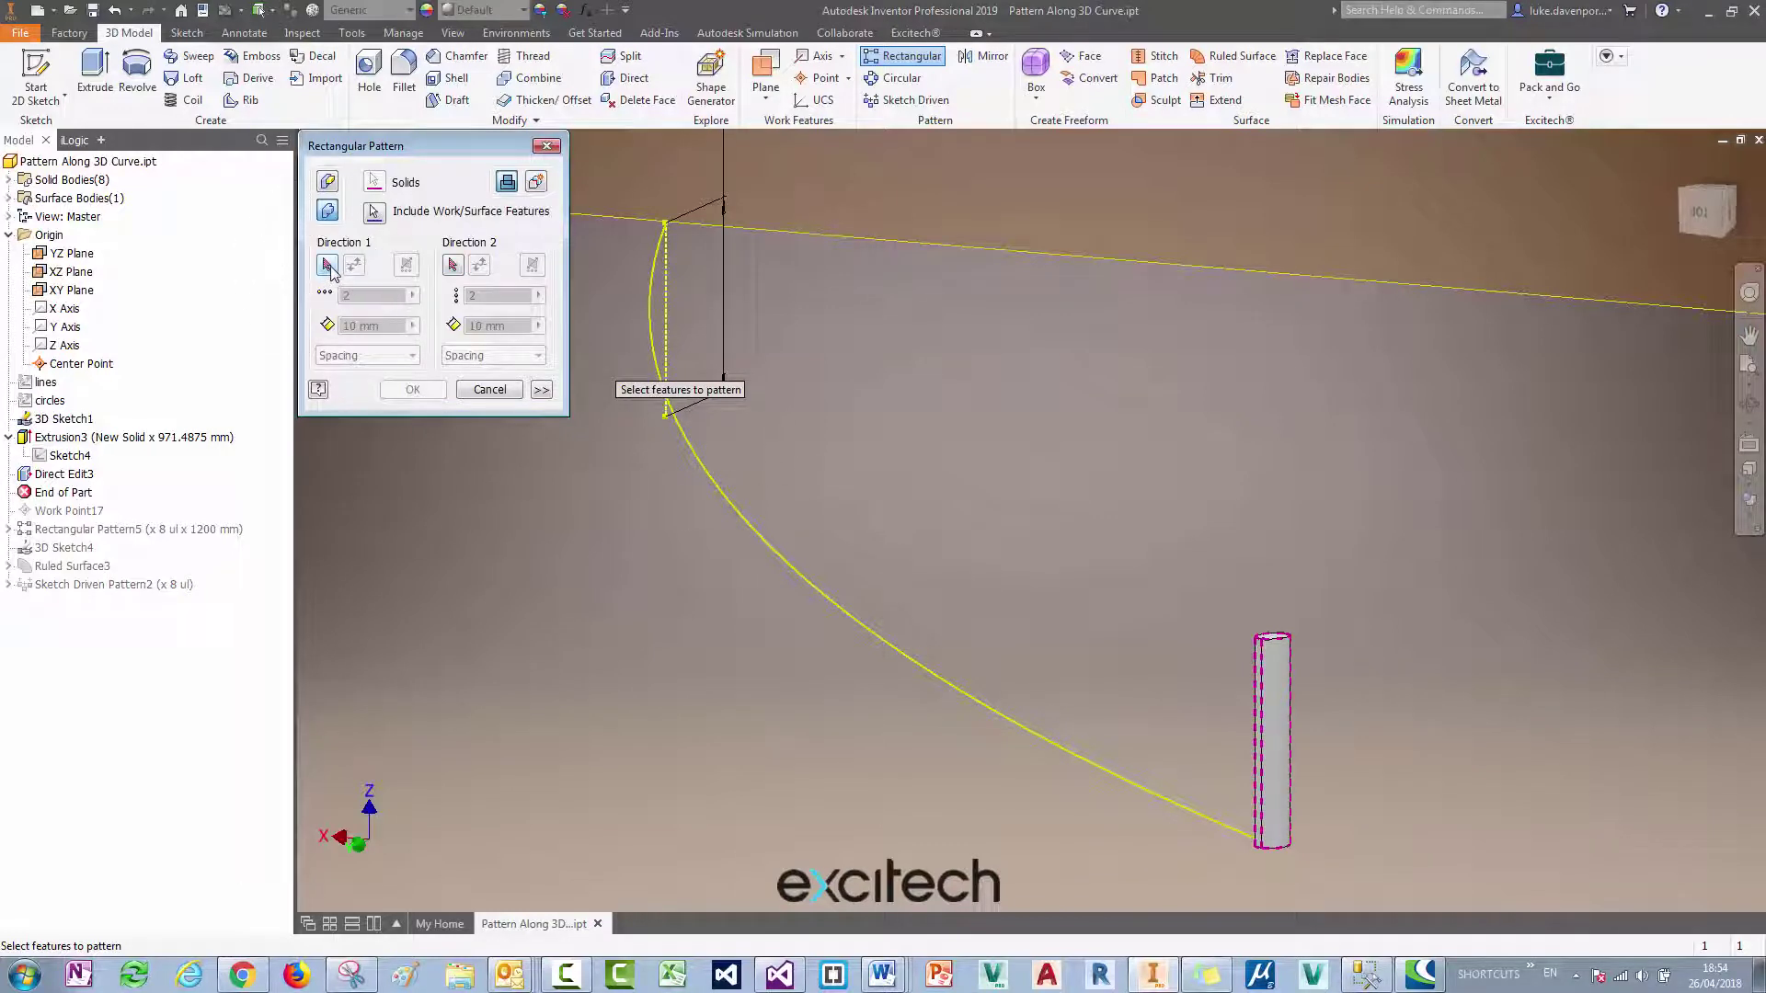
pyautogui.click(701, 461)
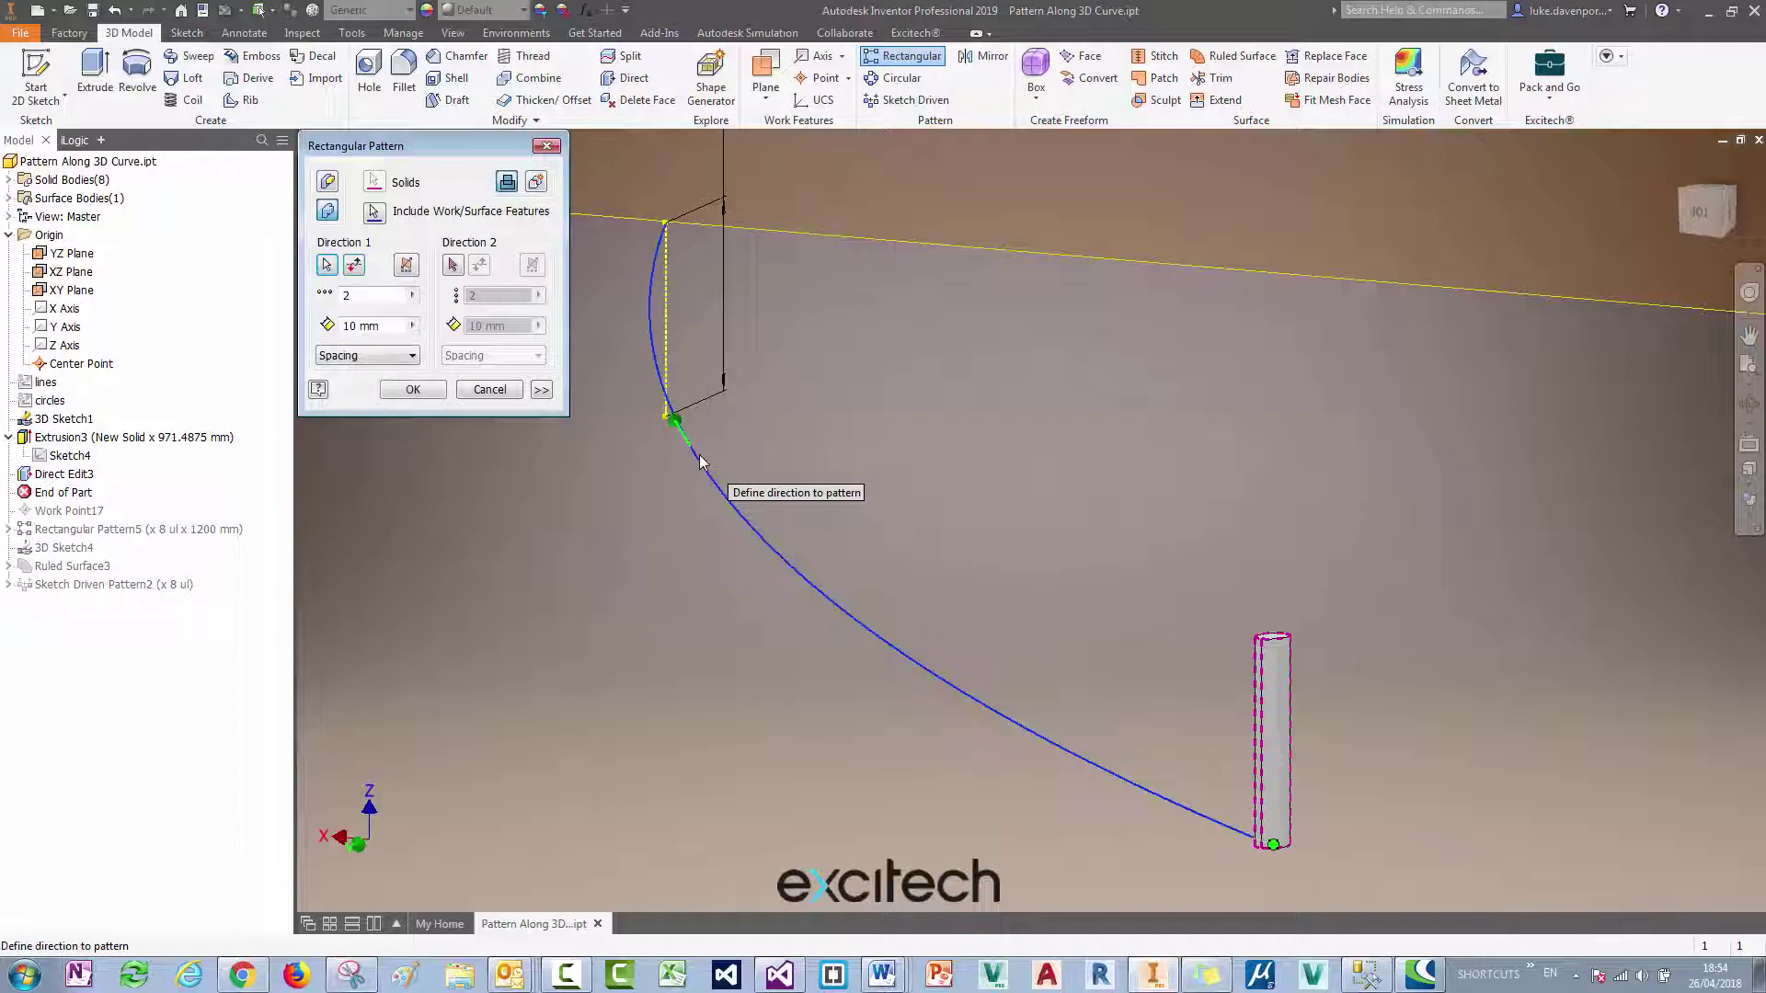
pyautogui.doubleClick(370, 302)
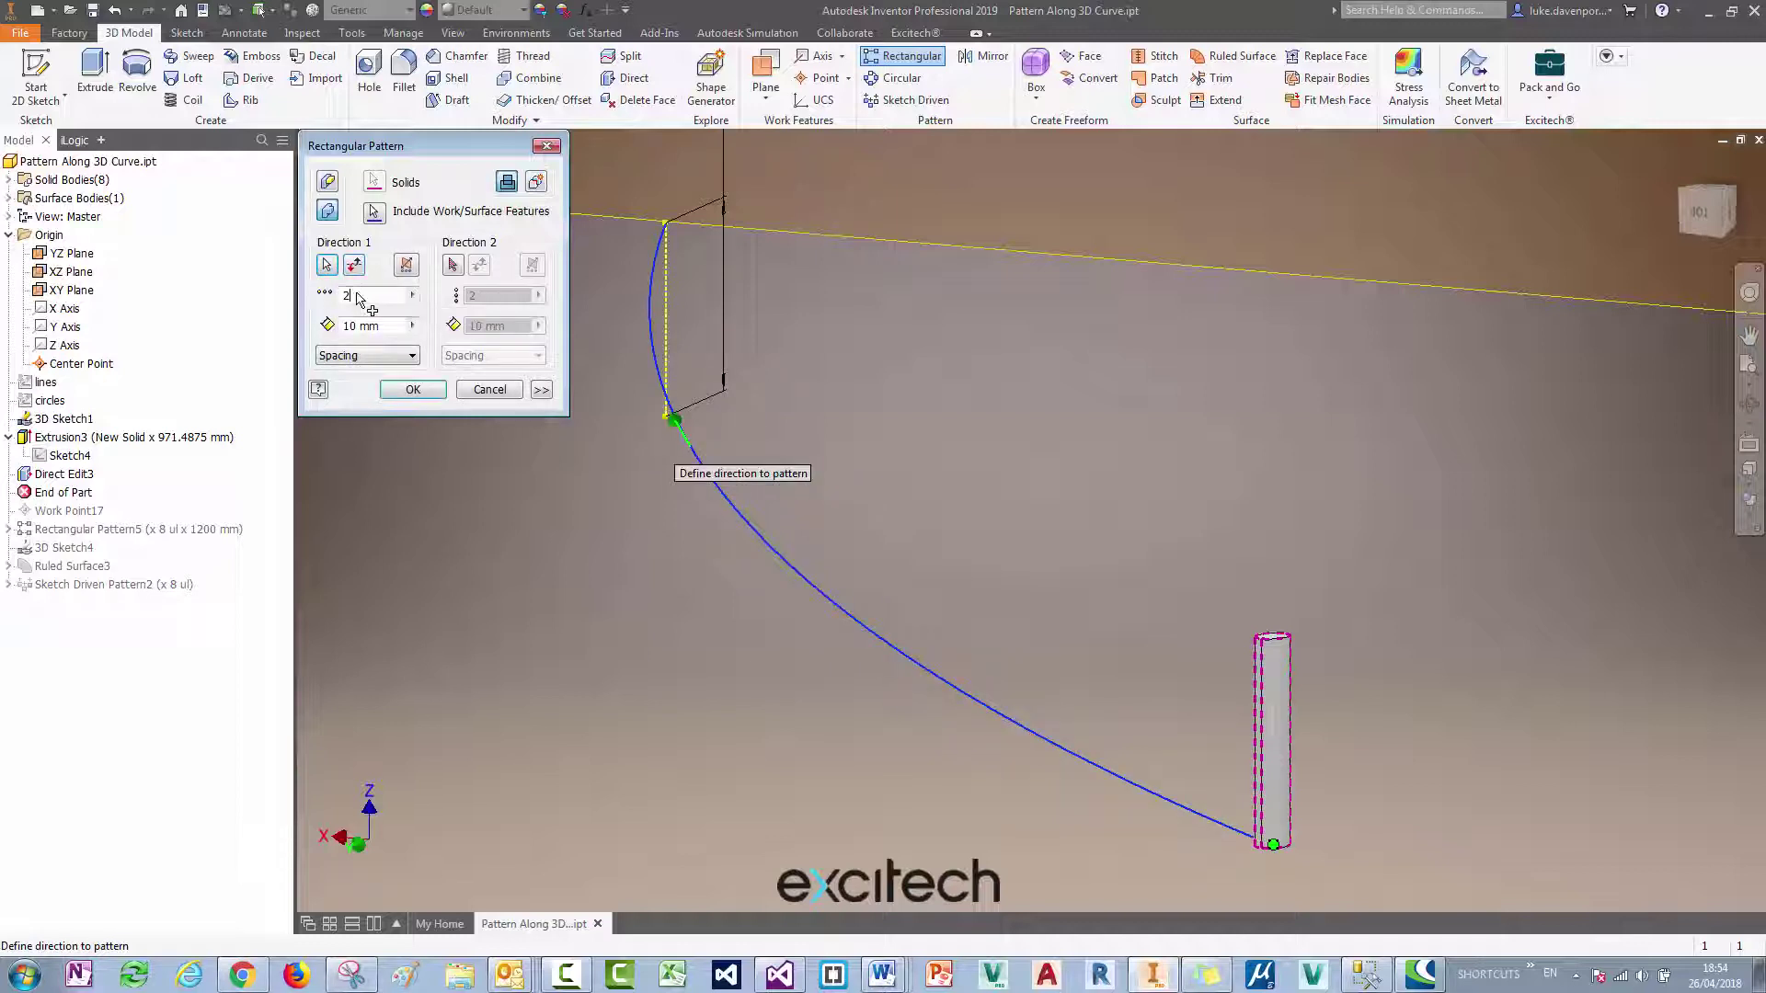
pyautogui.write('8')
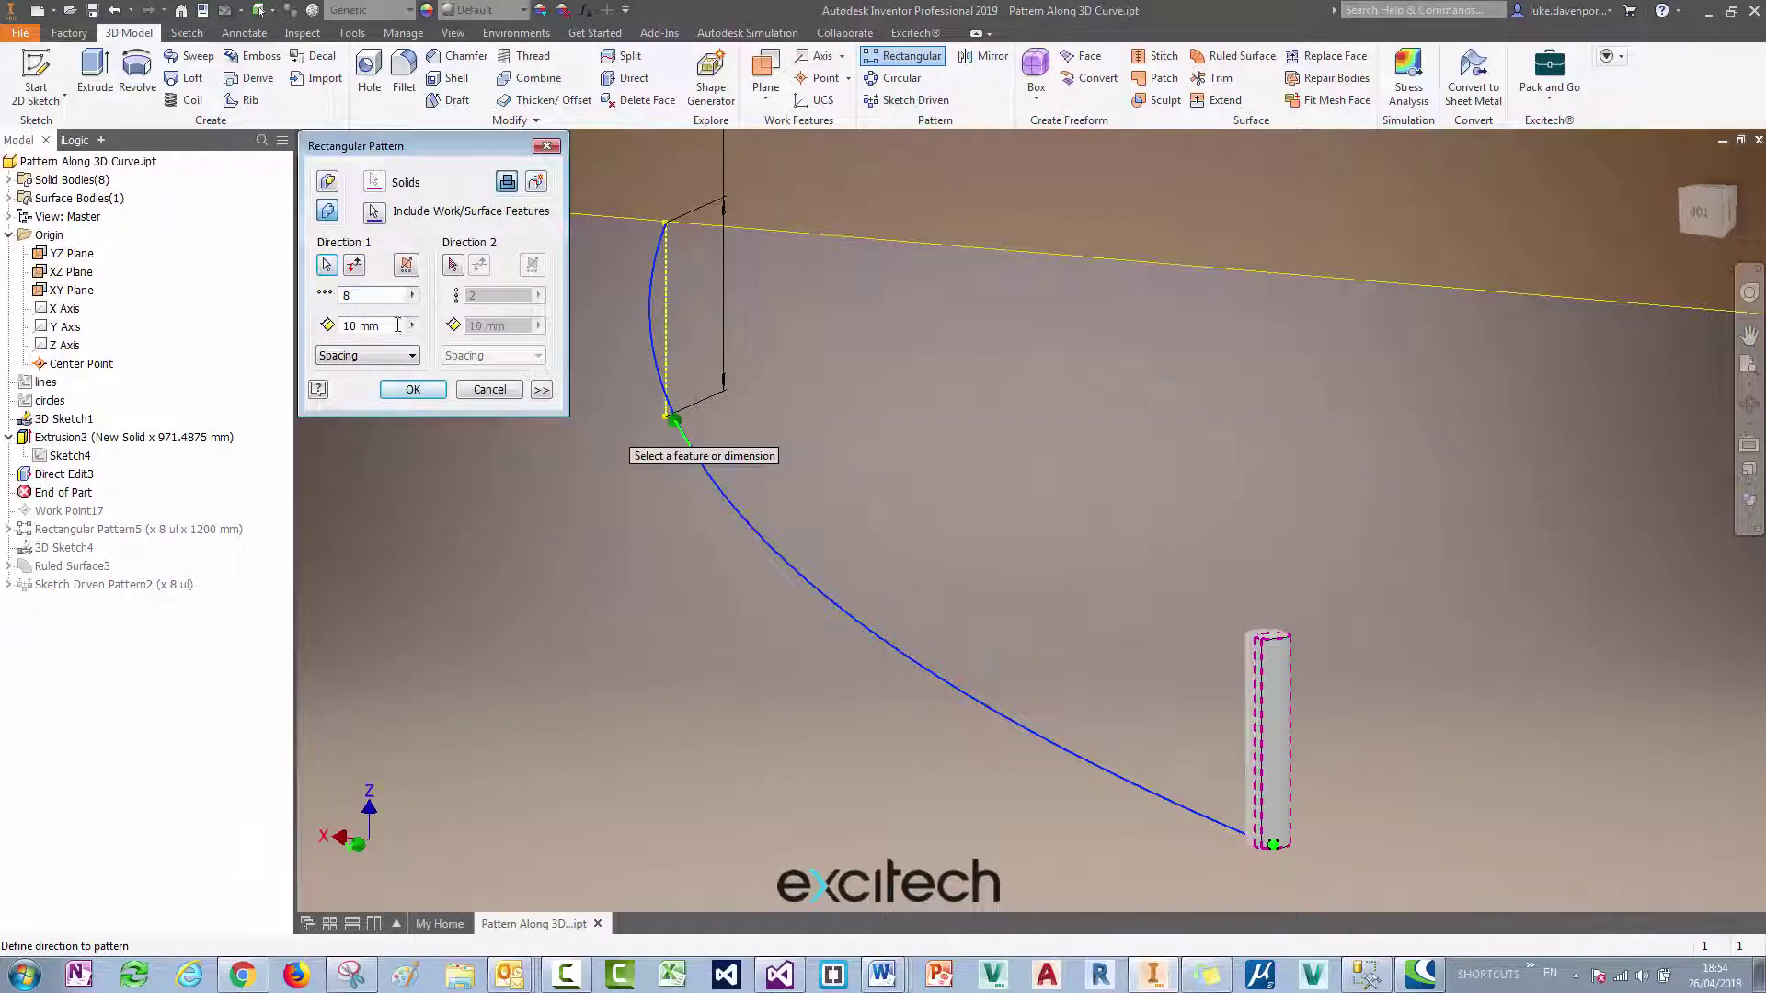
pyautogui.doubleClick(398, 325)
pyautogui.write('1200')
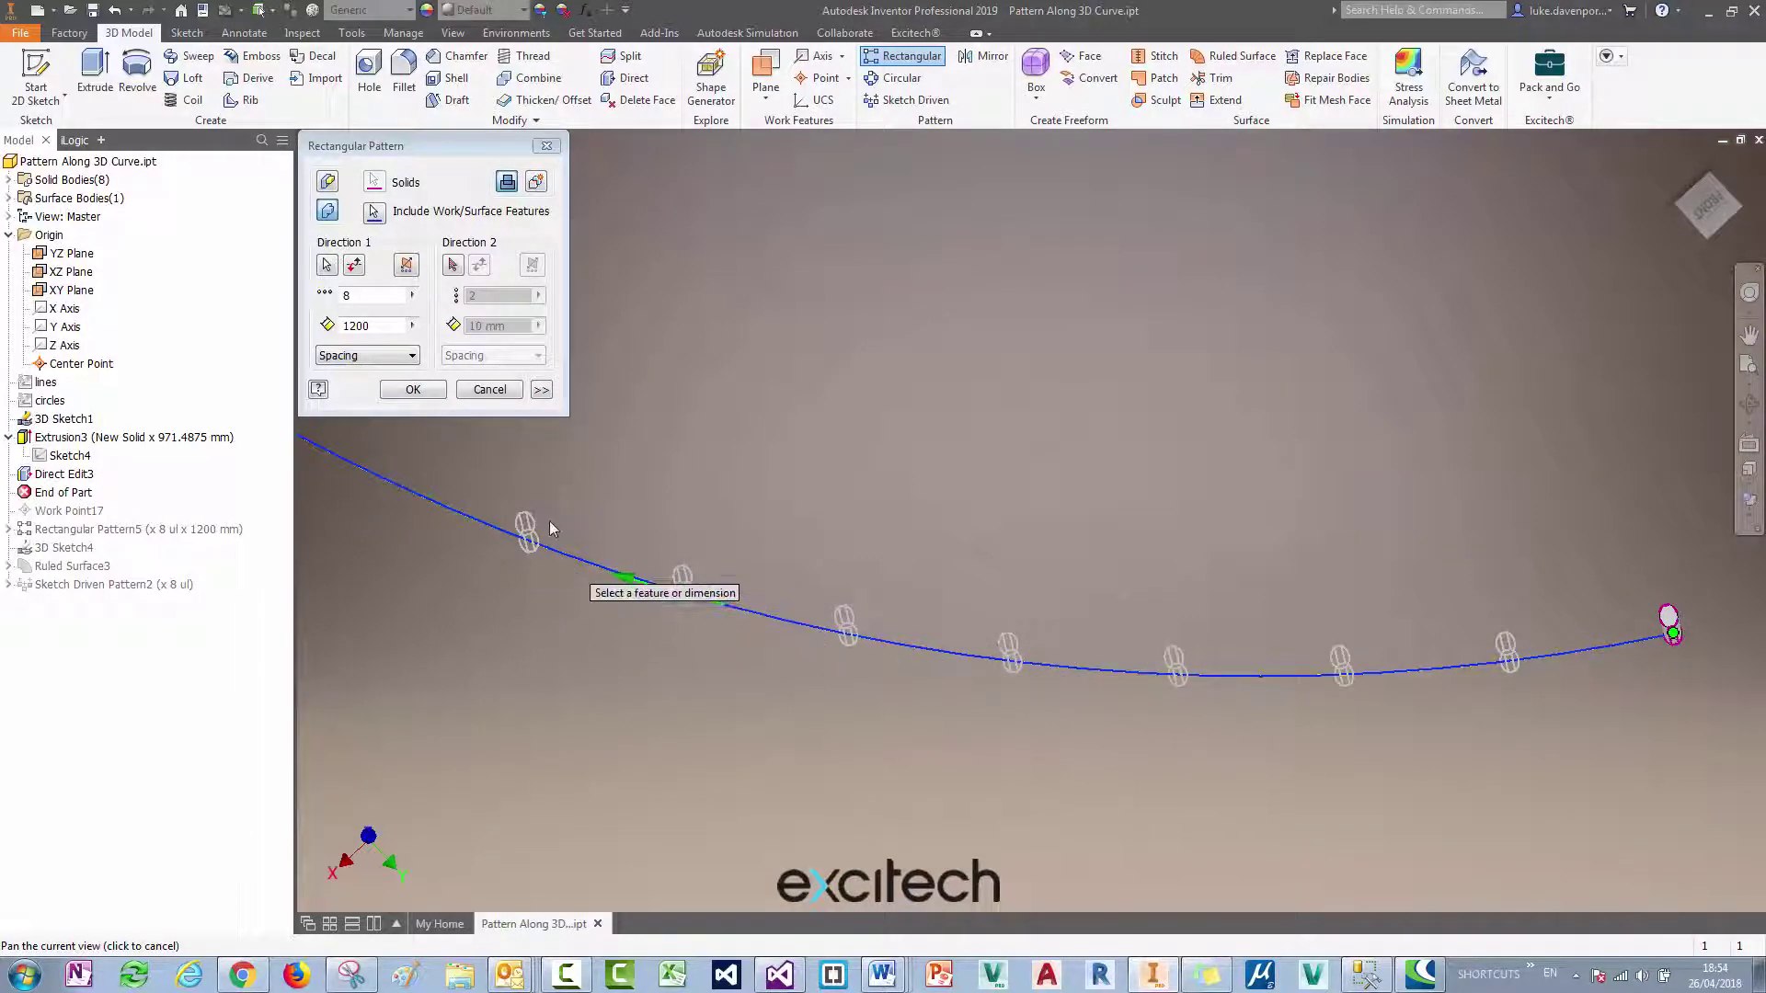
# Set the pattern orientation to Direction1 and create the post pattern.
pyautogui.click(540, 391)
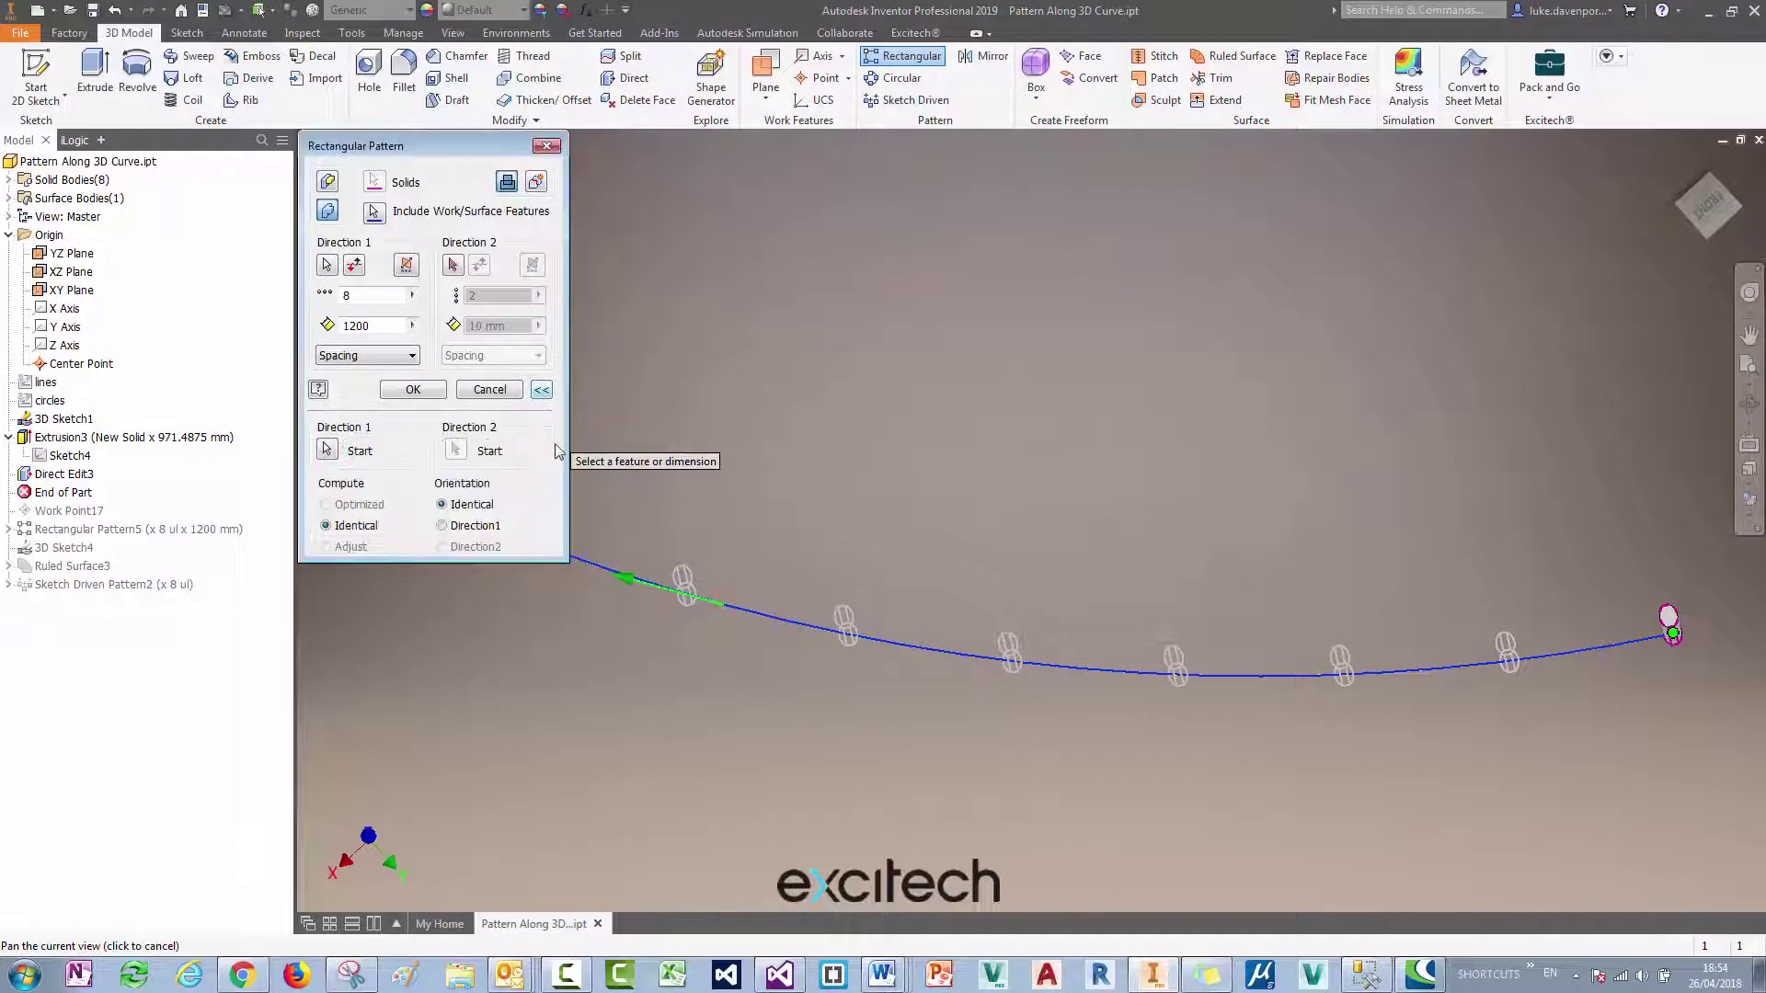
pyautogui.click(442, 527)
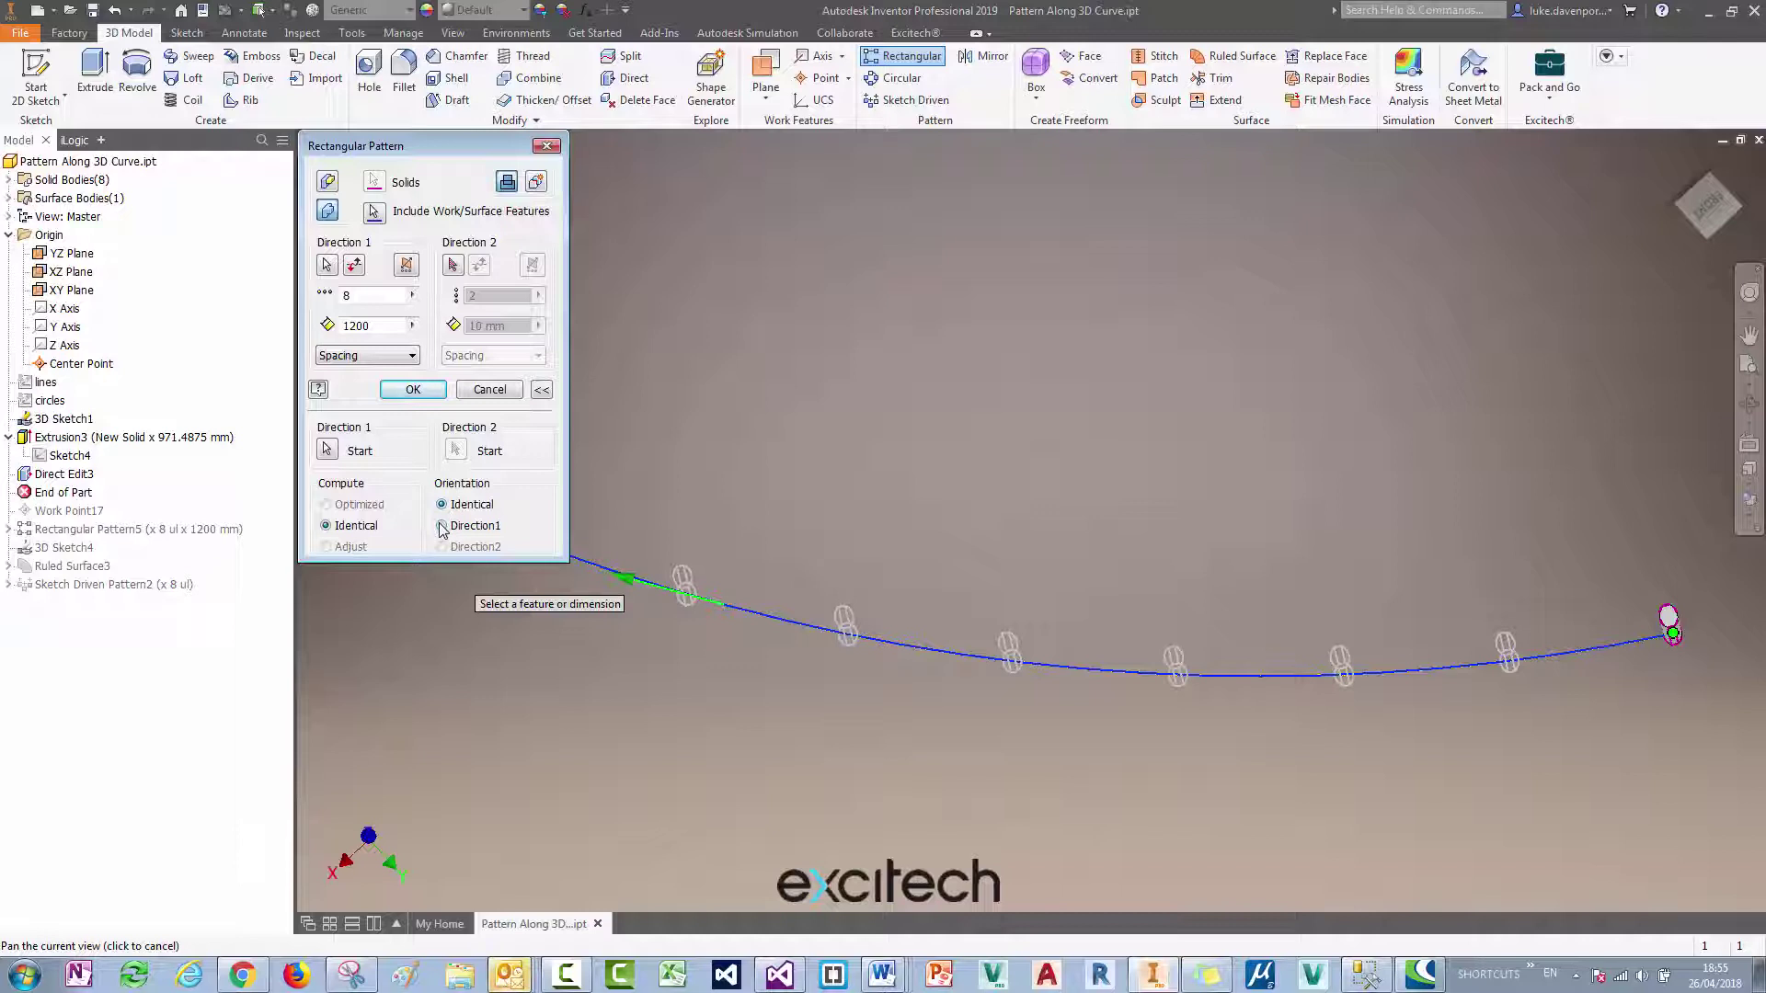
pyautogui.click(442, 527)
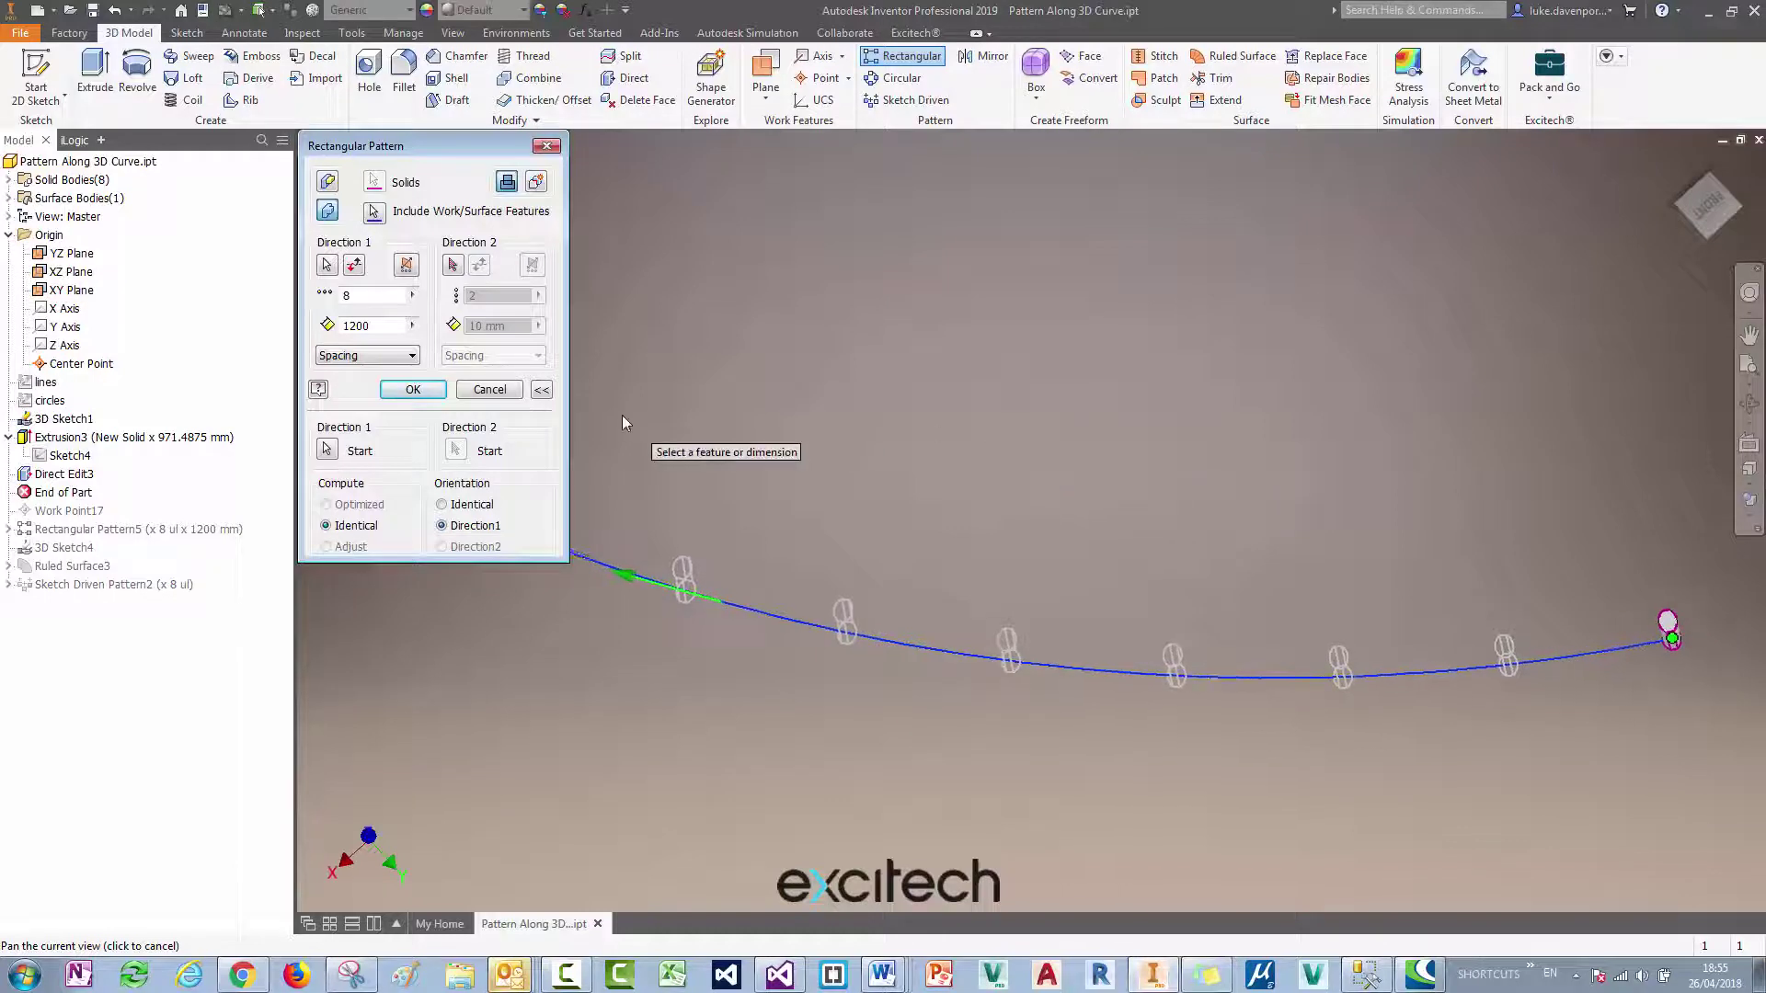
pyautogui.click(419, 396)
# Examine the patterned posts from the side and at an angle to check their vertical alignment and their position along the curve.
pyautogui.keyDown('shift'); pyautogui.moveTo(1202, 422); pyautogui.dragTo(1692, 213, button='middle'); pyautogui.keyUp('shift')
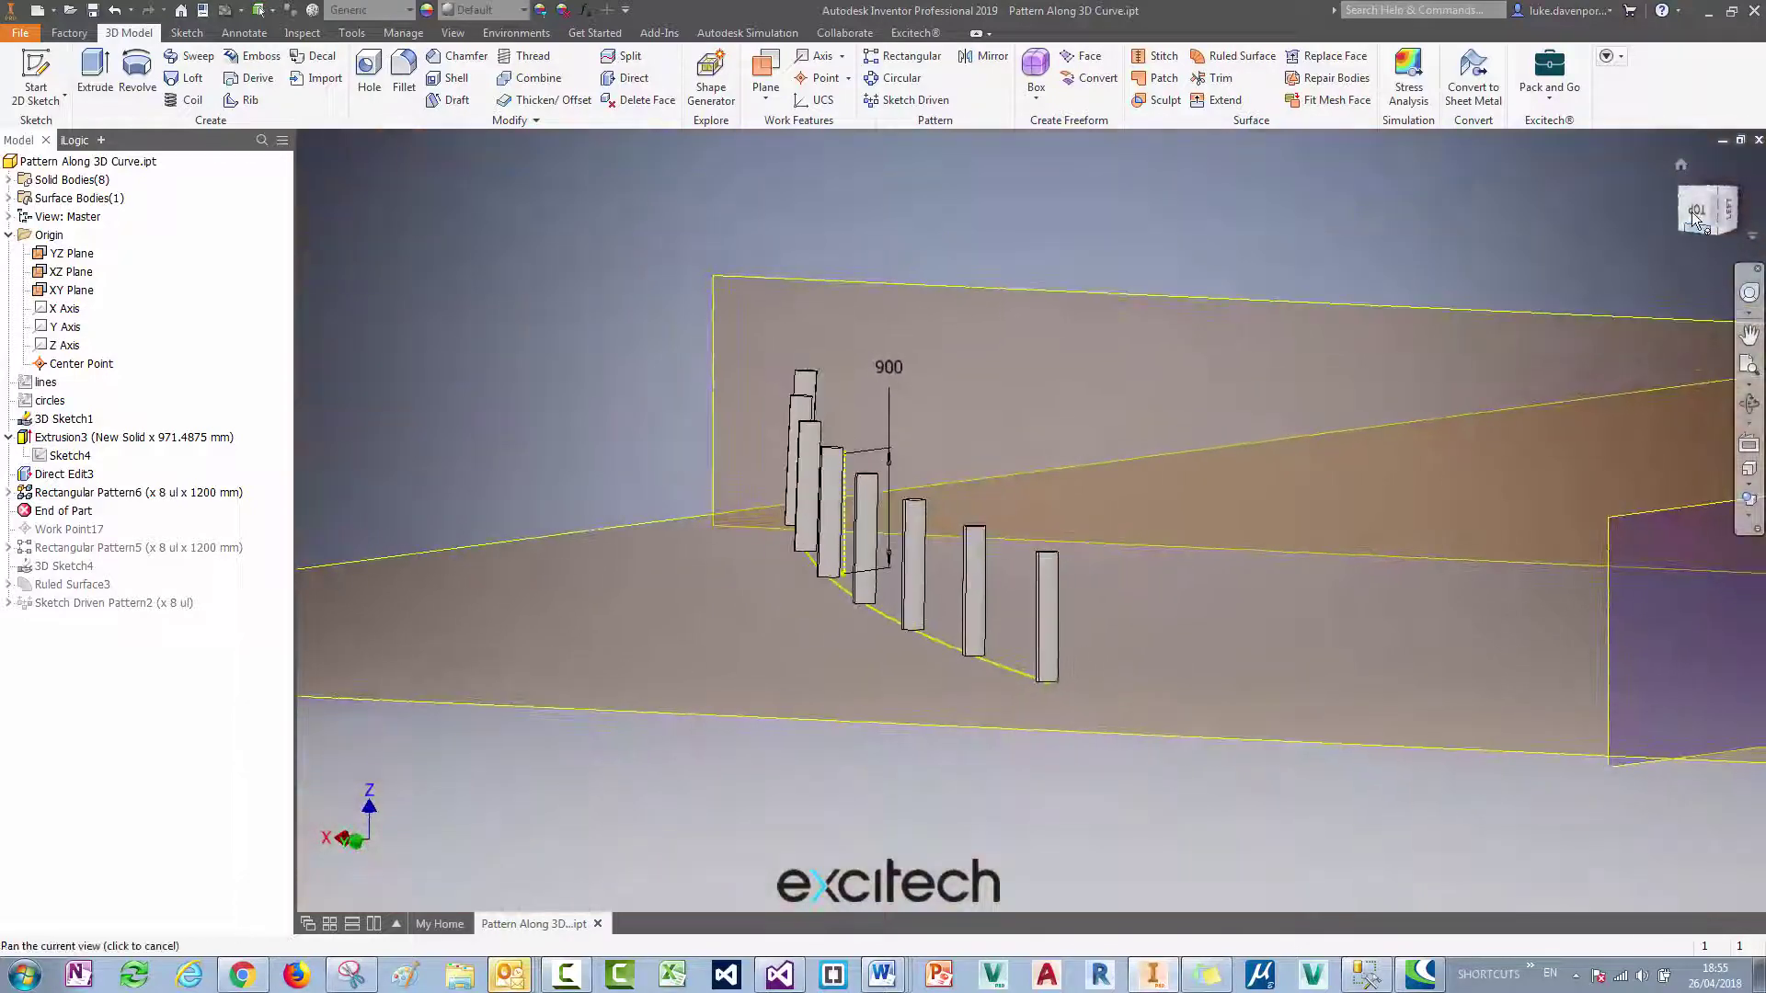
pyautogui.click(1717, 214)
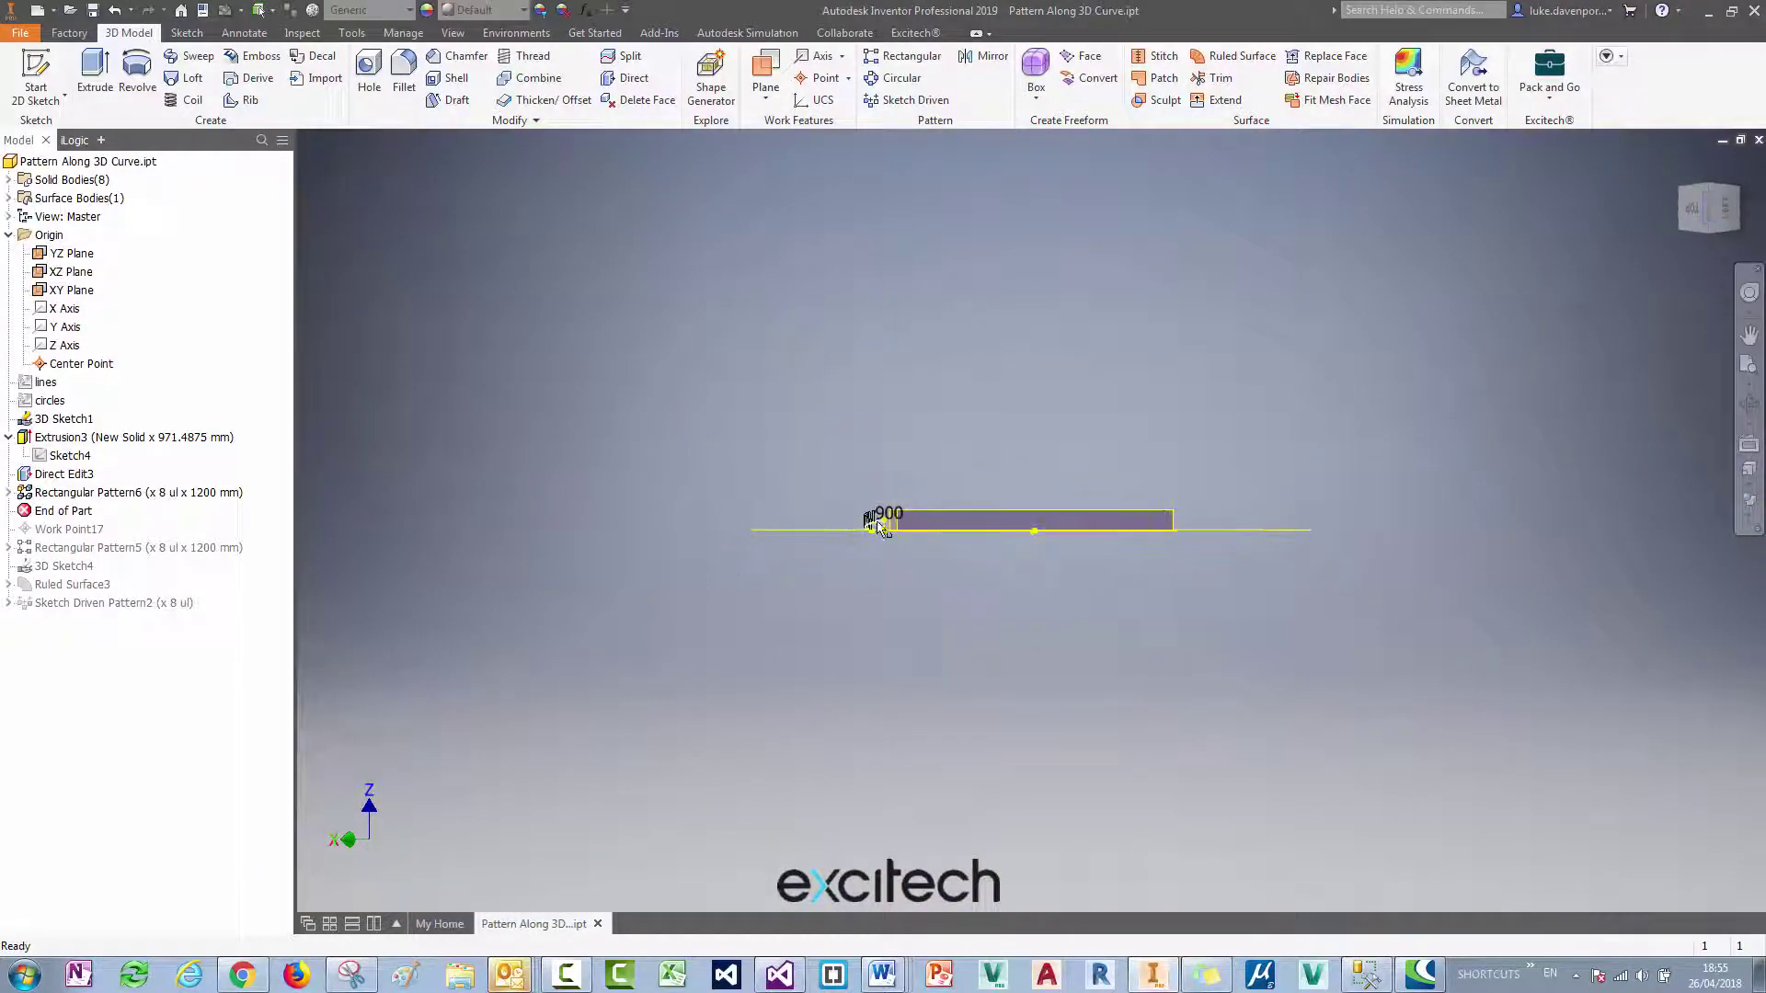
pyautogui.scroll(5, 868, 544)
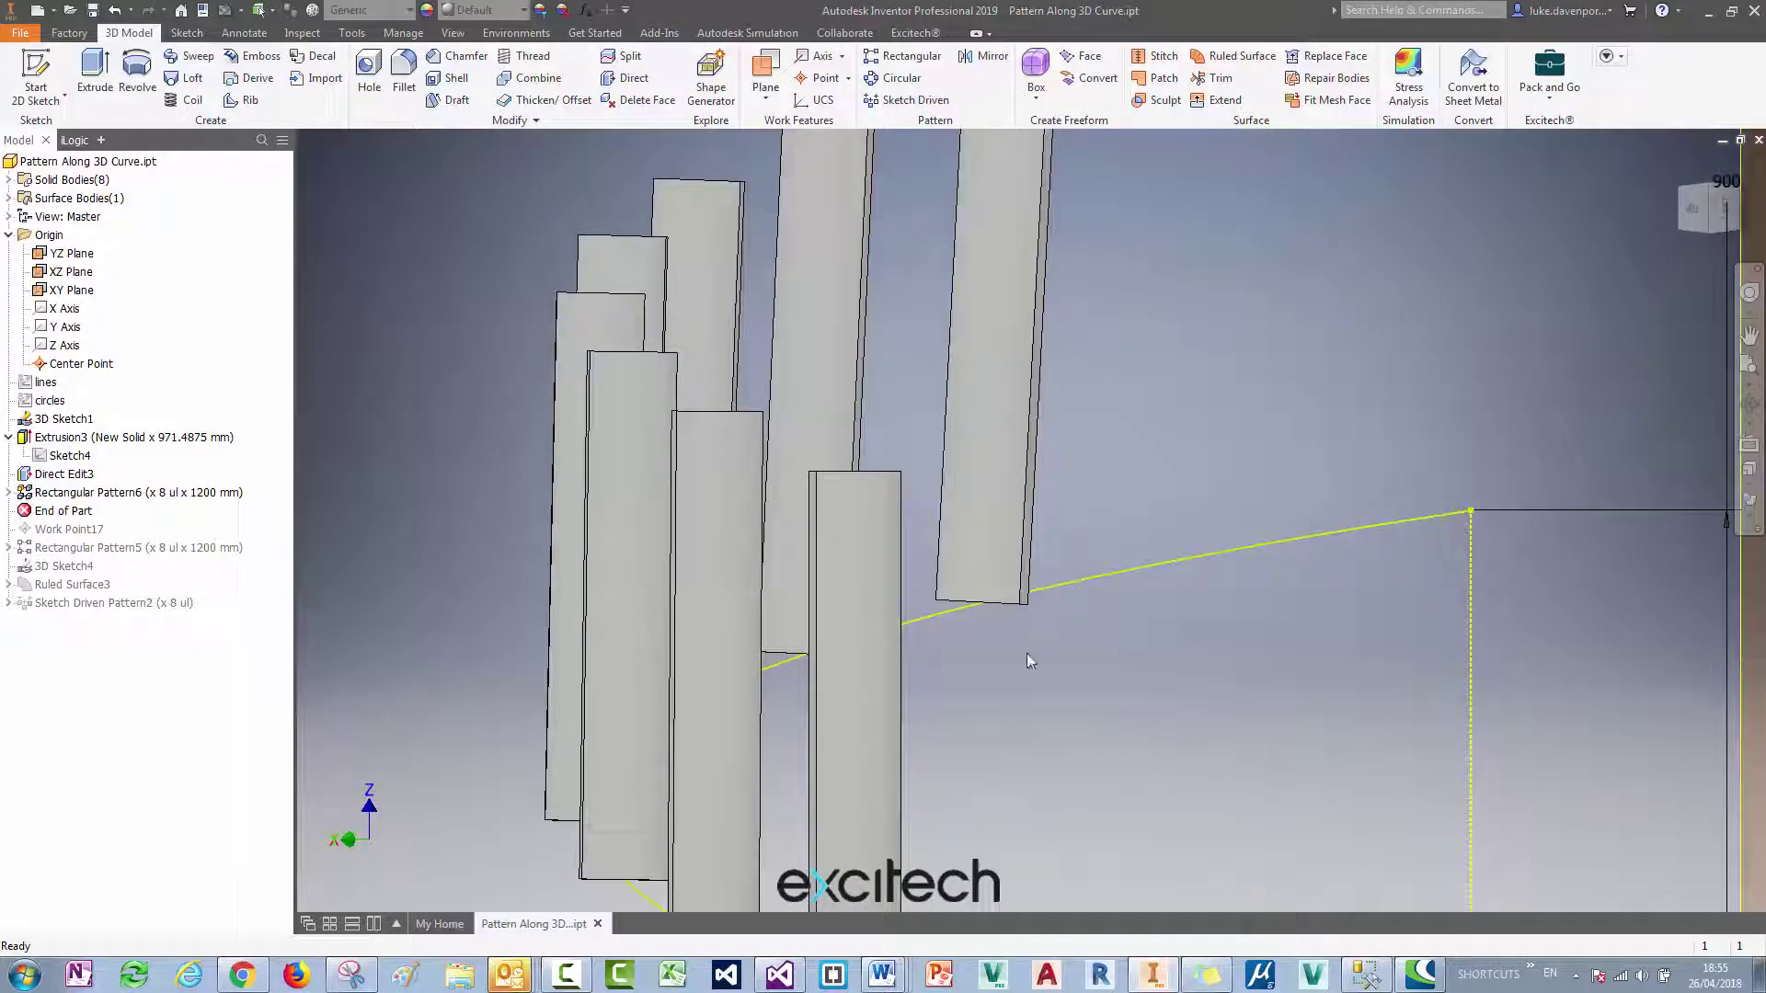
pyautogui.moveTo(1123, 674); pyautogui.dragTo(1111, 618, button='middle')
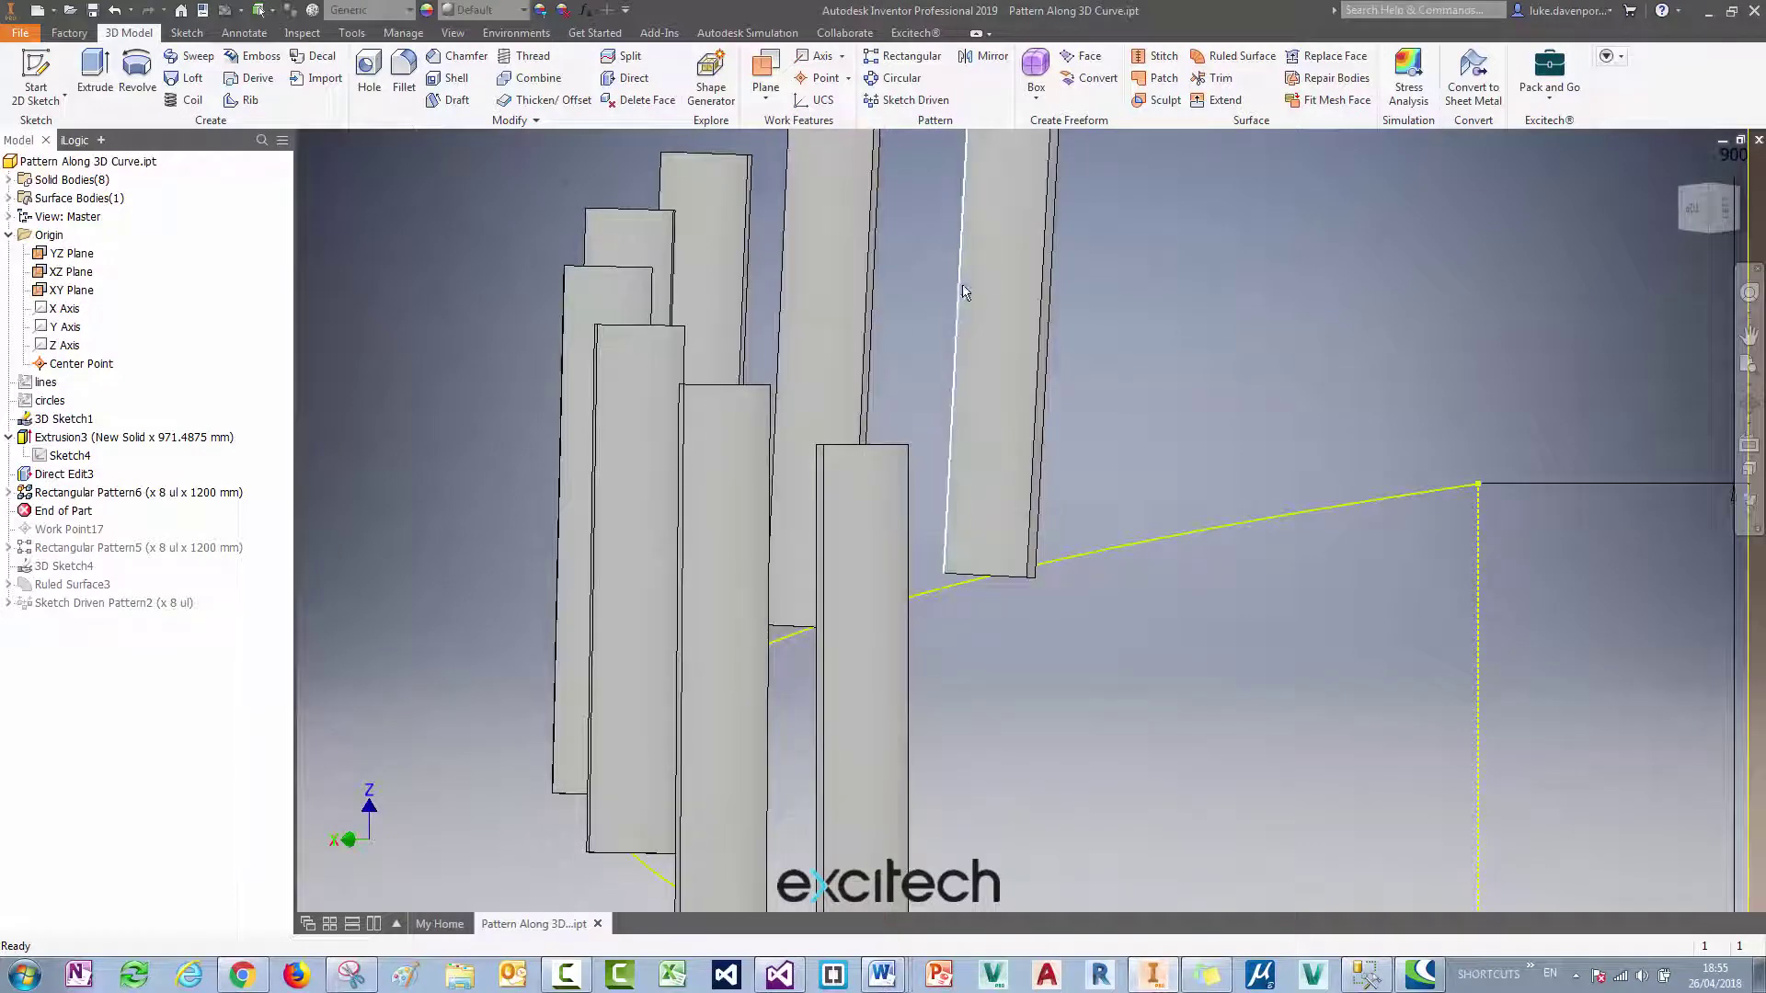
pyautogui.scroll(-3, 1130, 553)
pyautogui.keyDown('shift'); pyautogui.moveTo(1006, 706); pyautogui.dragTo(808, 721, button='middle'); pyautogui.keyUp('shift')
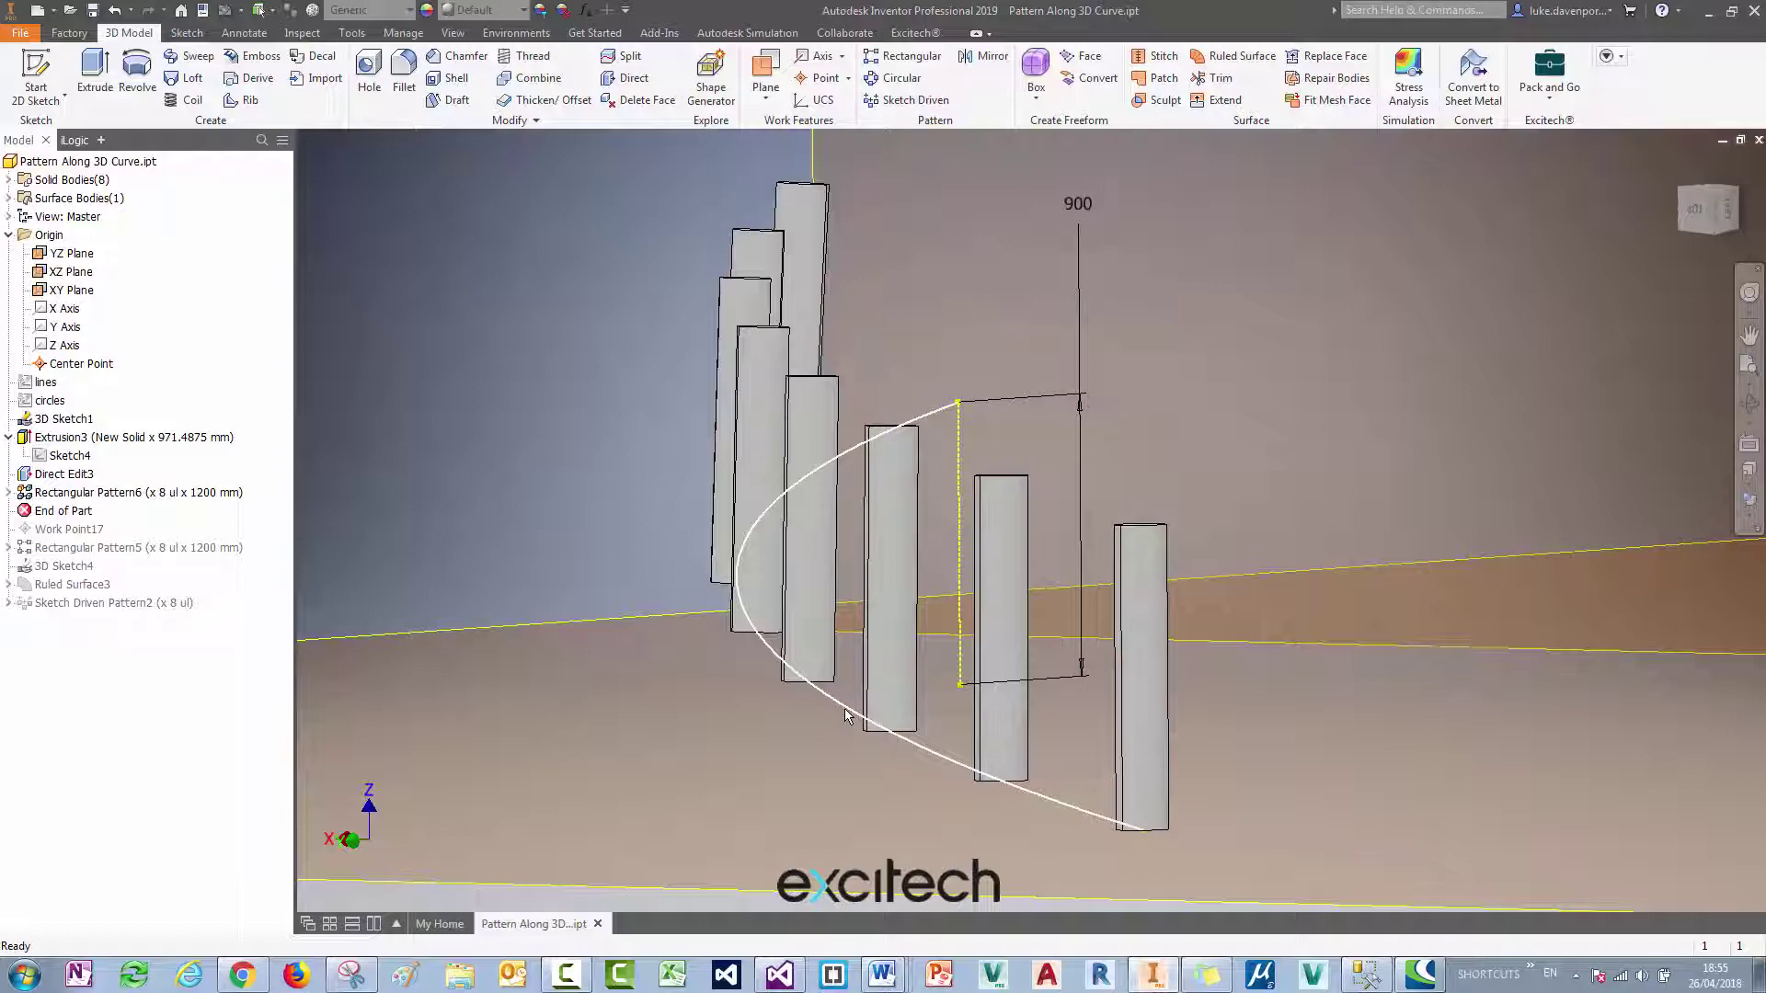
pyautogui.moveTo(523, 530); pyautogui.dragTo(581, 538, button='middle')
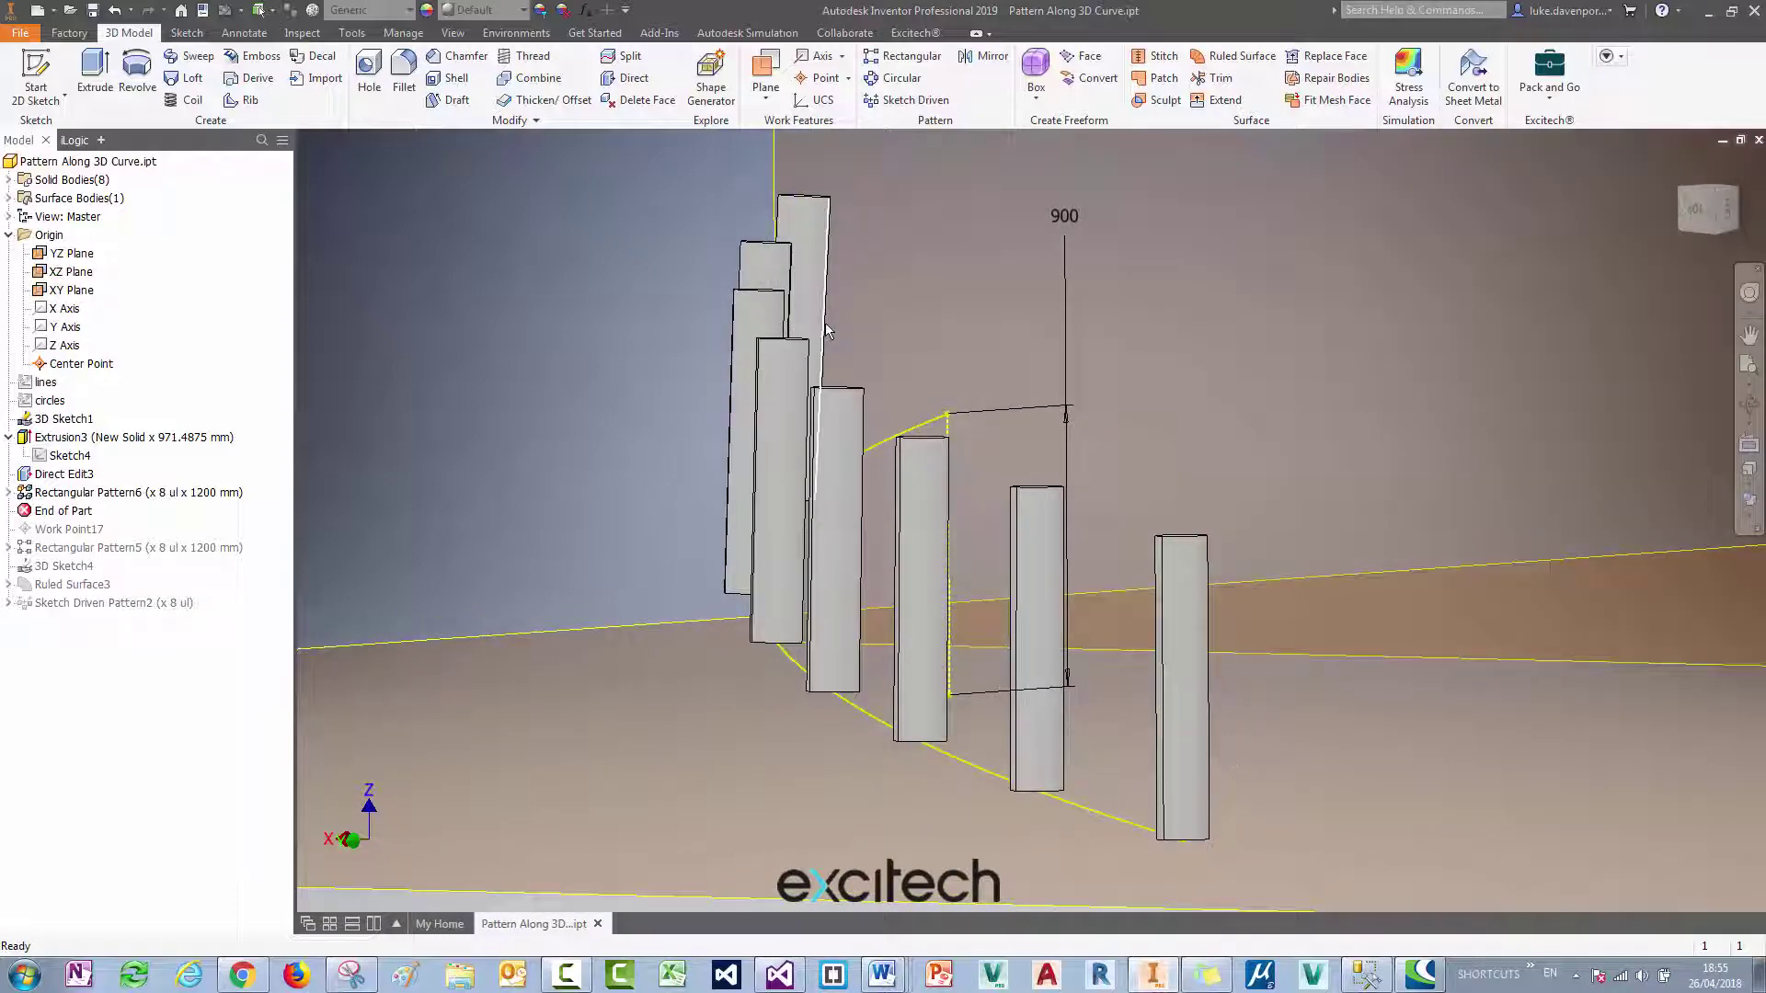
pyautogui.moveTo(532, 408); pyautogui.dragTo(498, 438, button='middle')
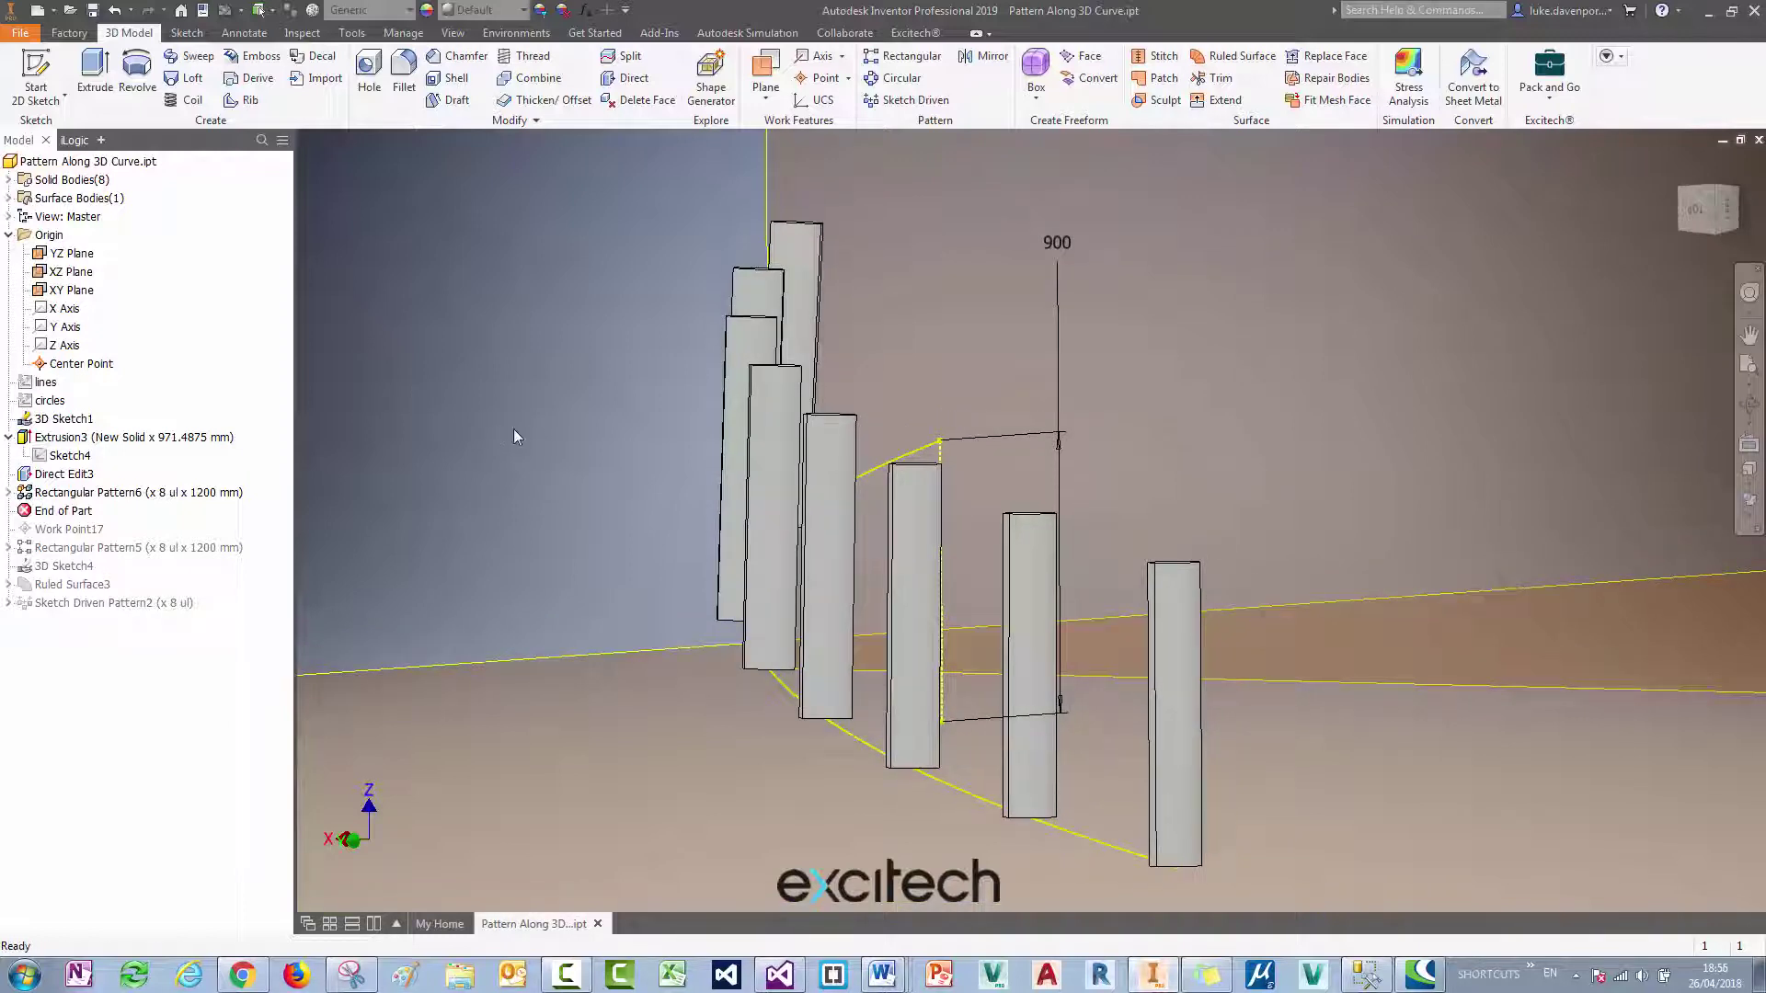
# Delete the rectangular pattern of posts, leaving the original post and the 3D curve.
pyautogui.rightClick(105, 497)
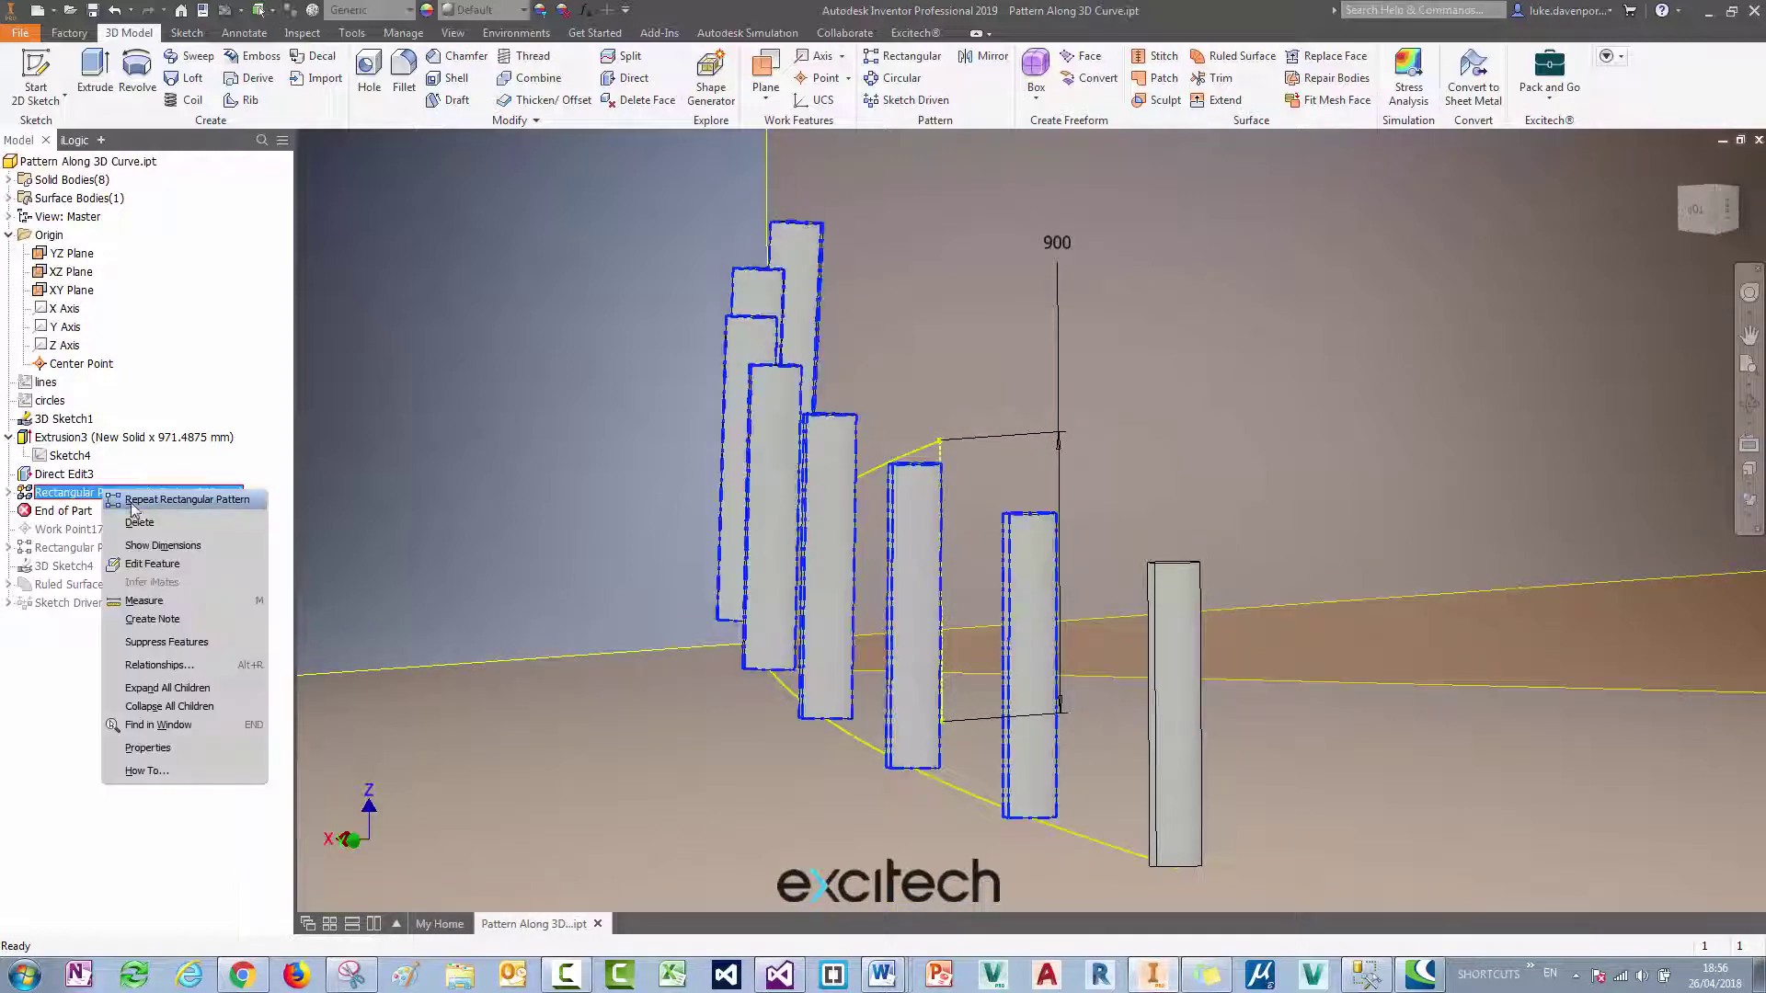
pyautogui.click(128, 524)
pyautogui.moveTo(521, 385)
pyautogui.keyDown('shift'); pyautogui.mouseDown(button='middle')
pyautogui.moveTo(543, 405)
pyautogui.moveTo(1239, 437)
pyautogui.moveTo(1028, 408)
pyautogui.mouseUp(button='middle'); pyautogui.keyUp('shift')
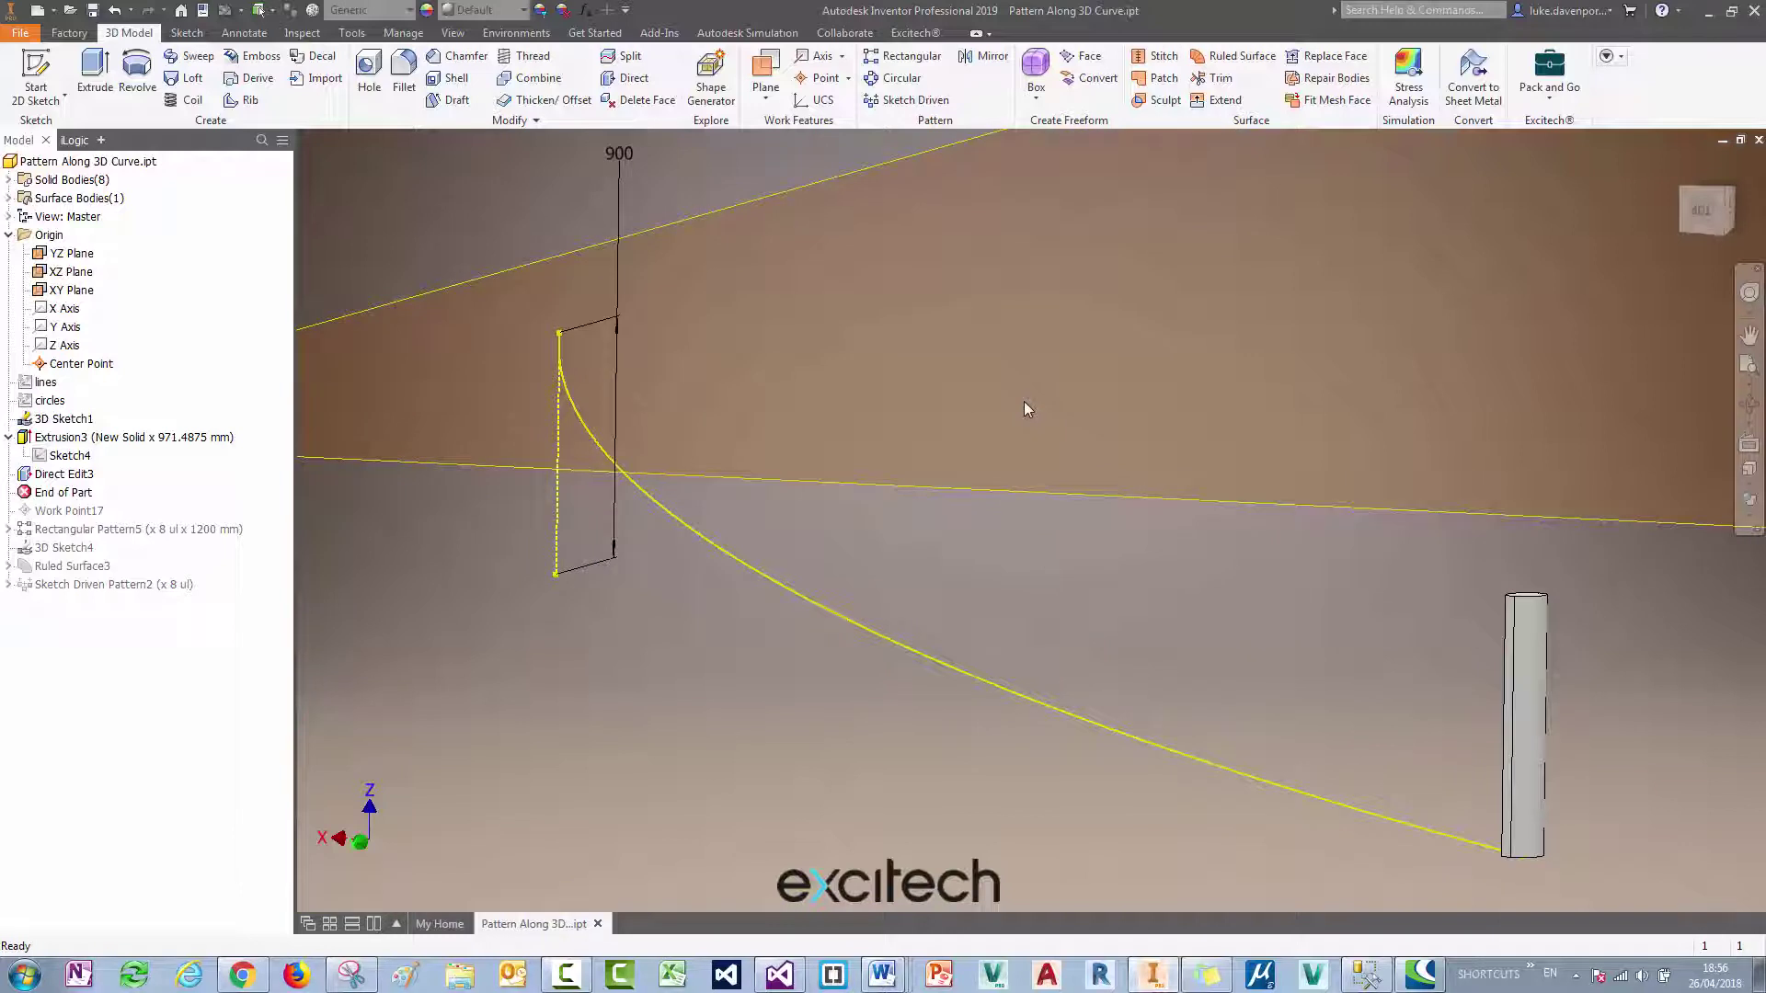
# Create a work point at the 3D curve's endpoint in the middle of the post's bottom face.
pyautogui.keyDown('shift'); pyautogui.moveTo(1023, 401); pyautogui.dragTo(1020, 383, button='middle'); pyautogui.keyUp('shift')
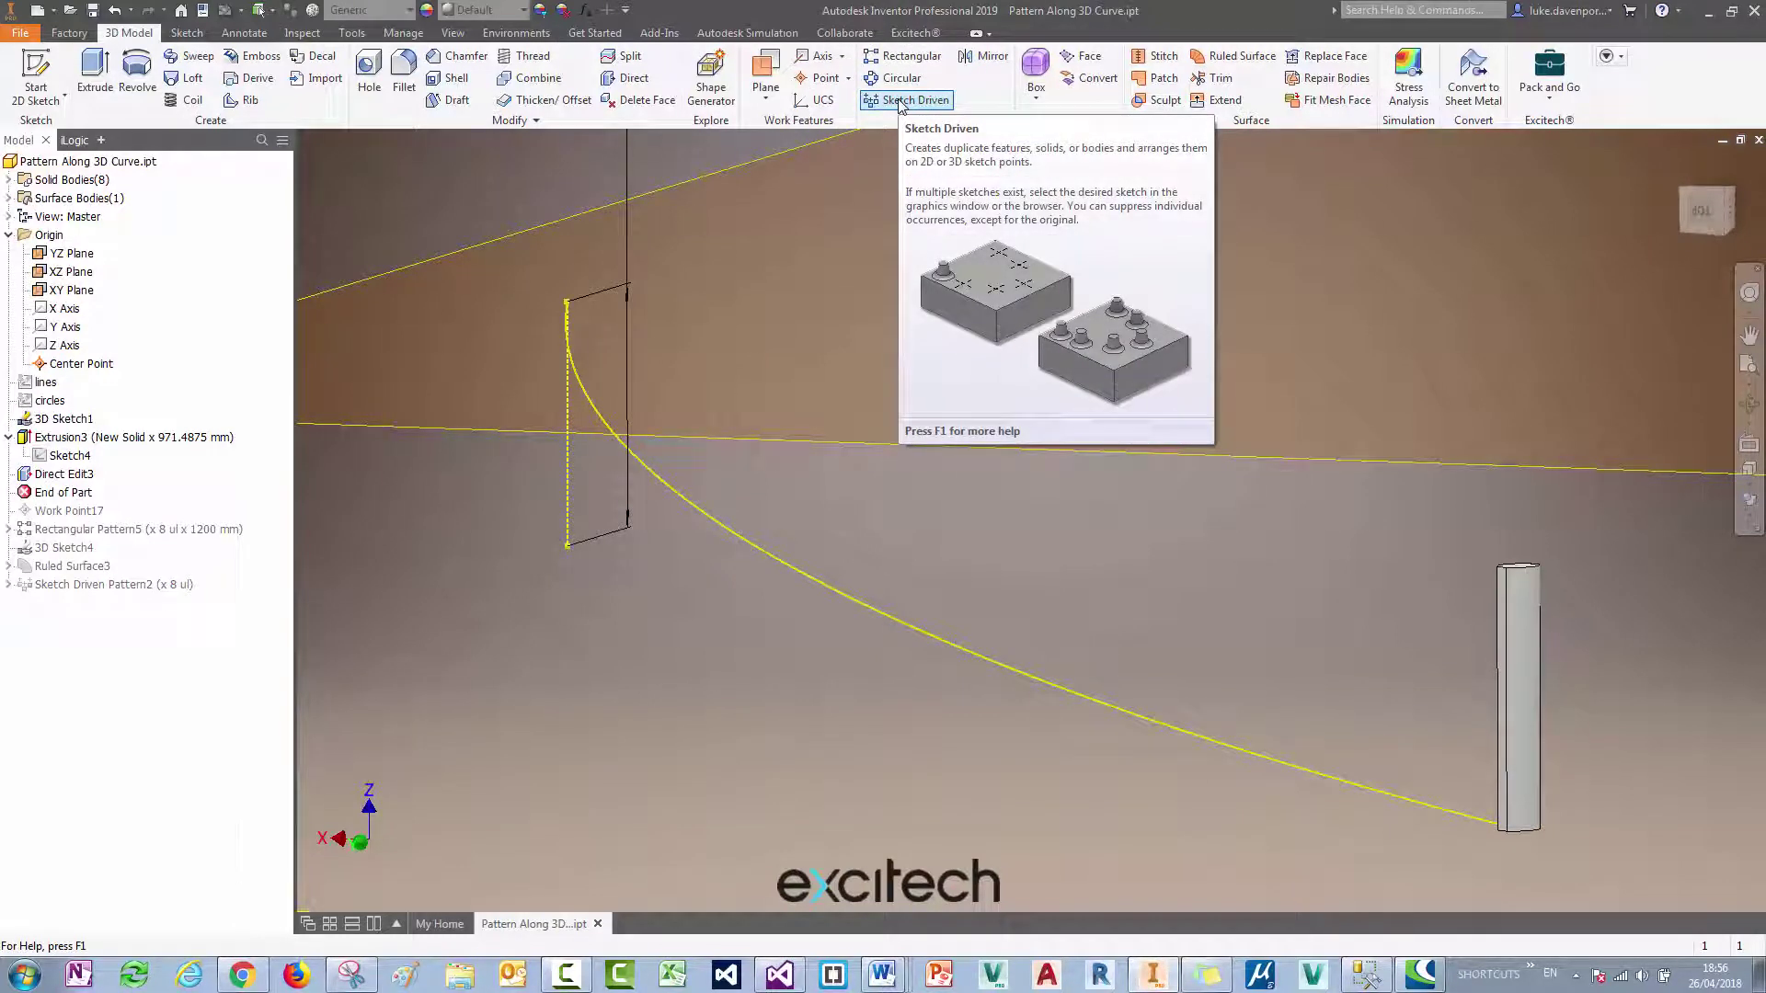
pyautogui.moveTo(977, 288); pyautogui.dragTo(943, 273, button='middle')
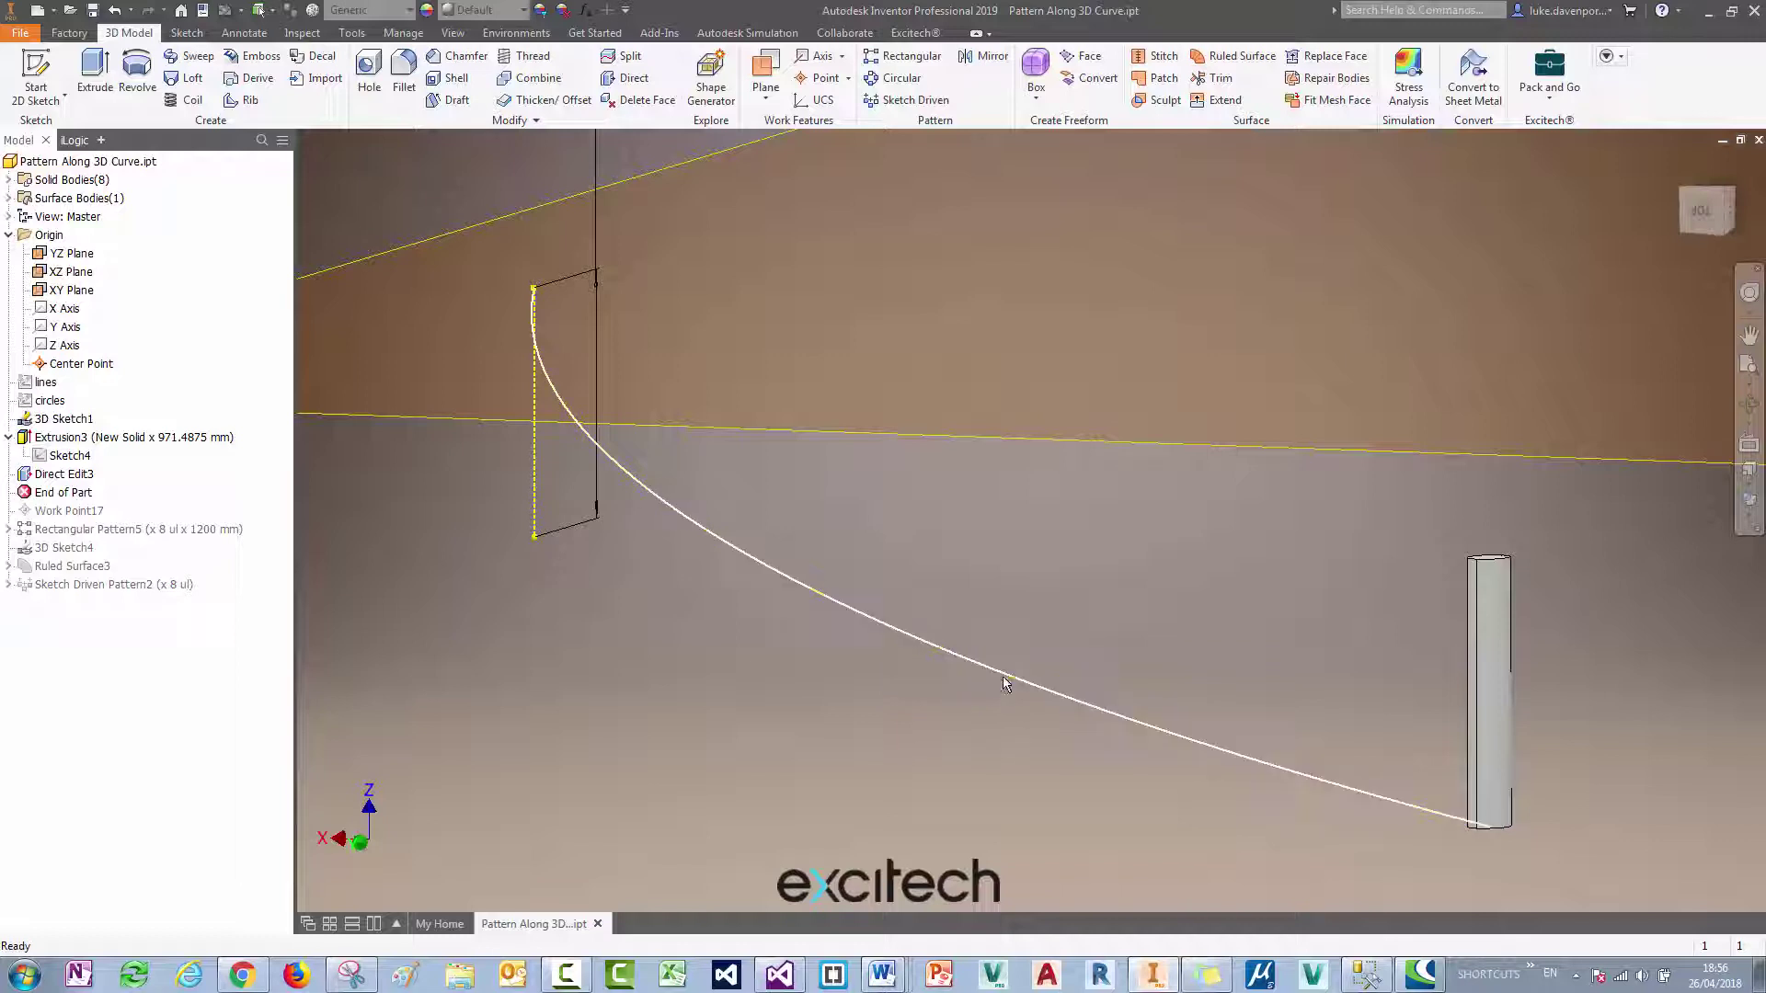
pyautogui.click(779, 577)
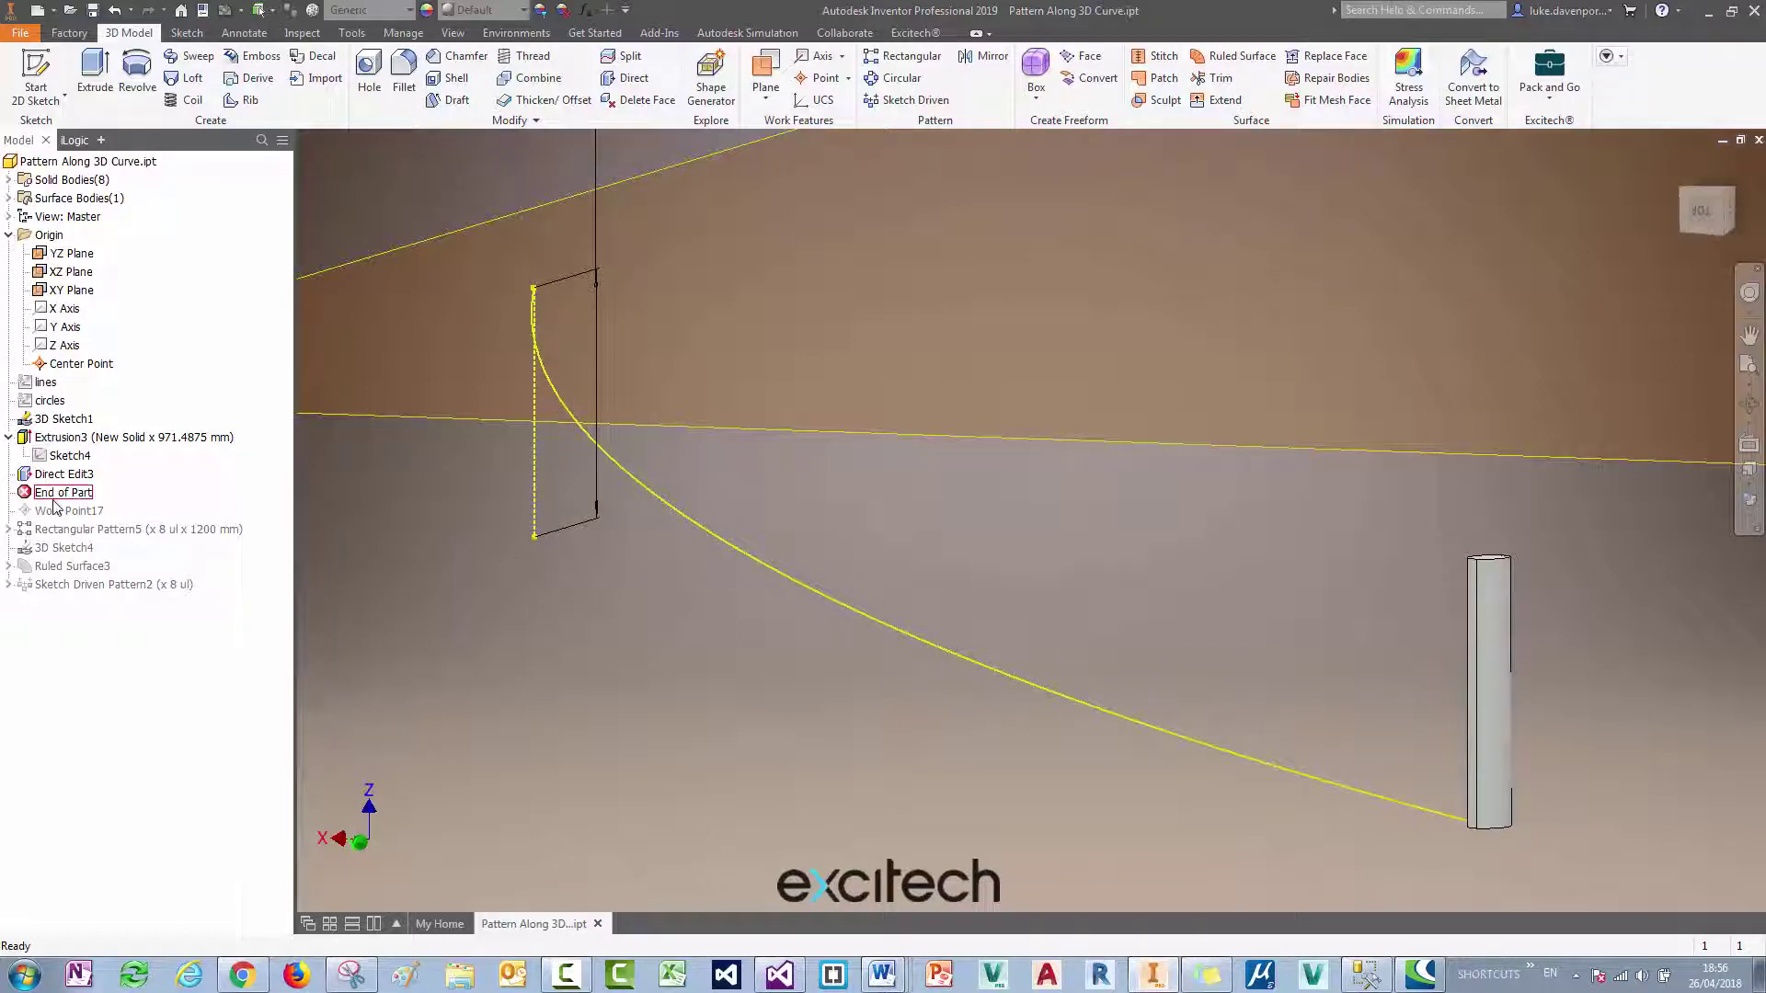
pyautogui.moveTo(1296, 402); pyautogui.dragTo(1171, 382, button='middle')
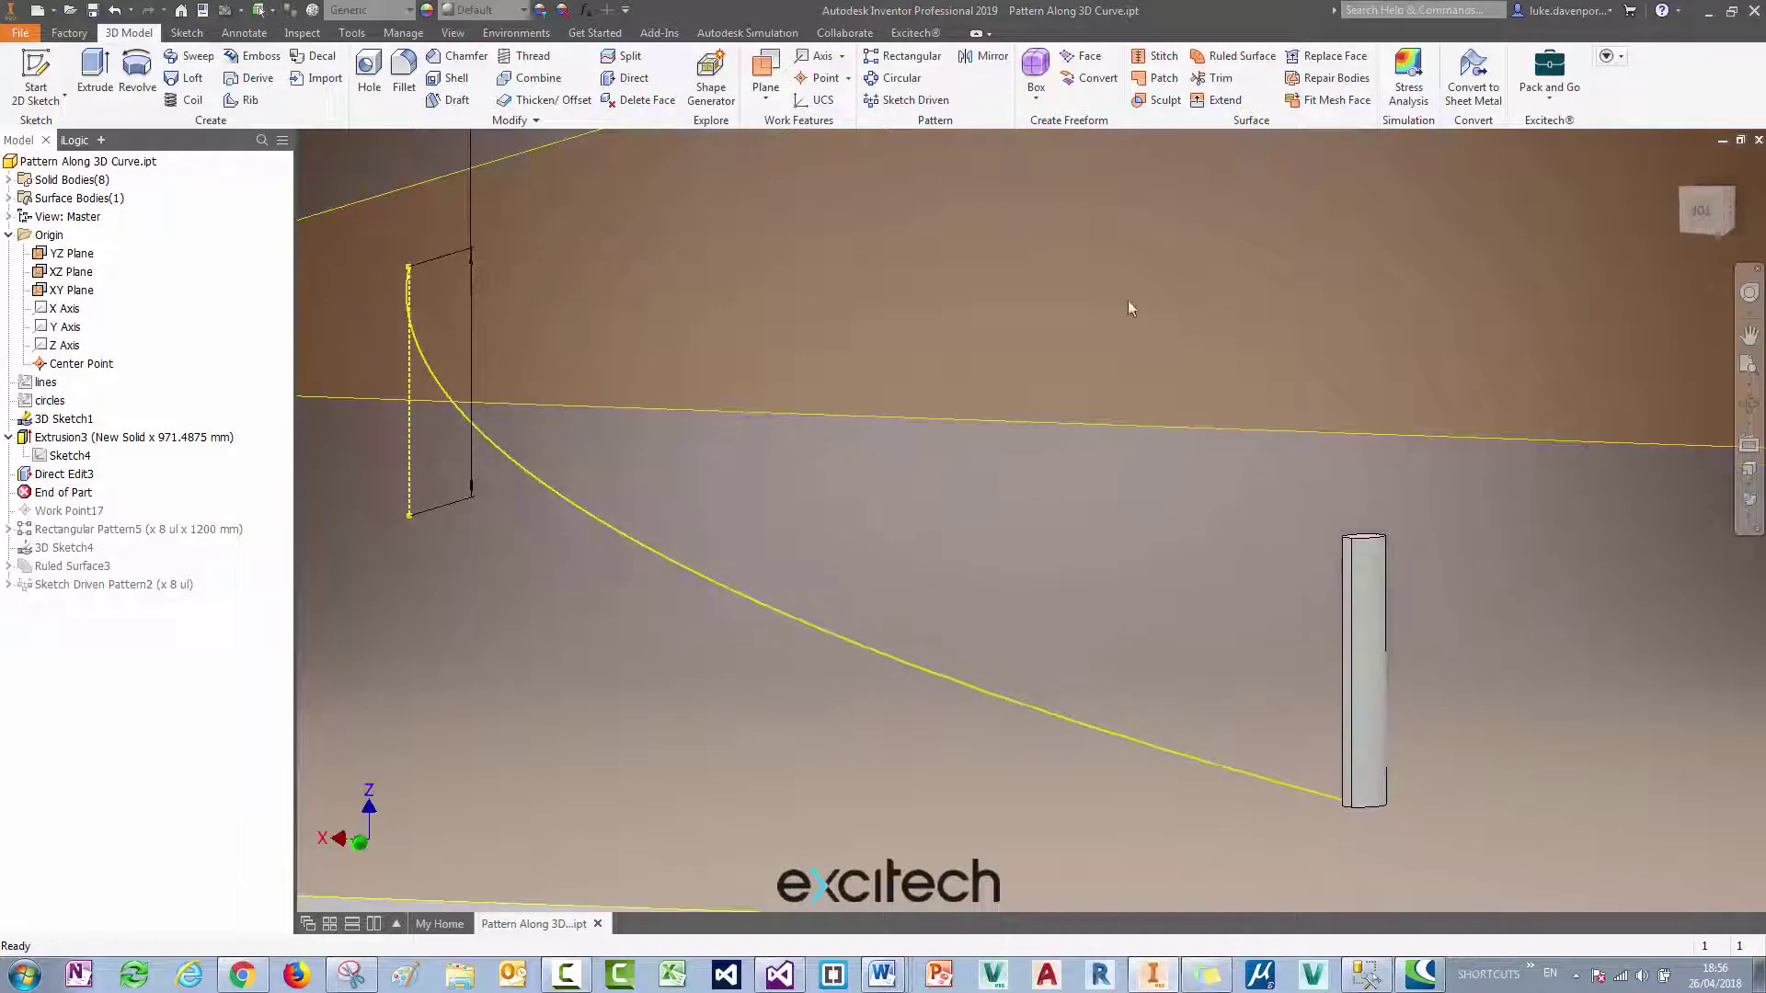
pyautogui.click(819, 78)
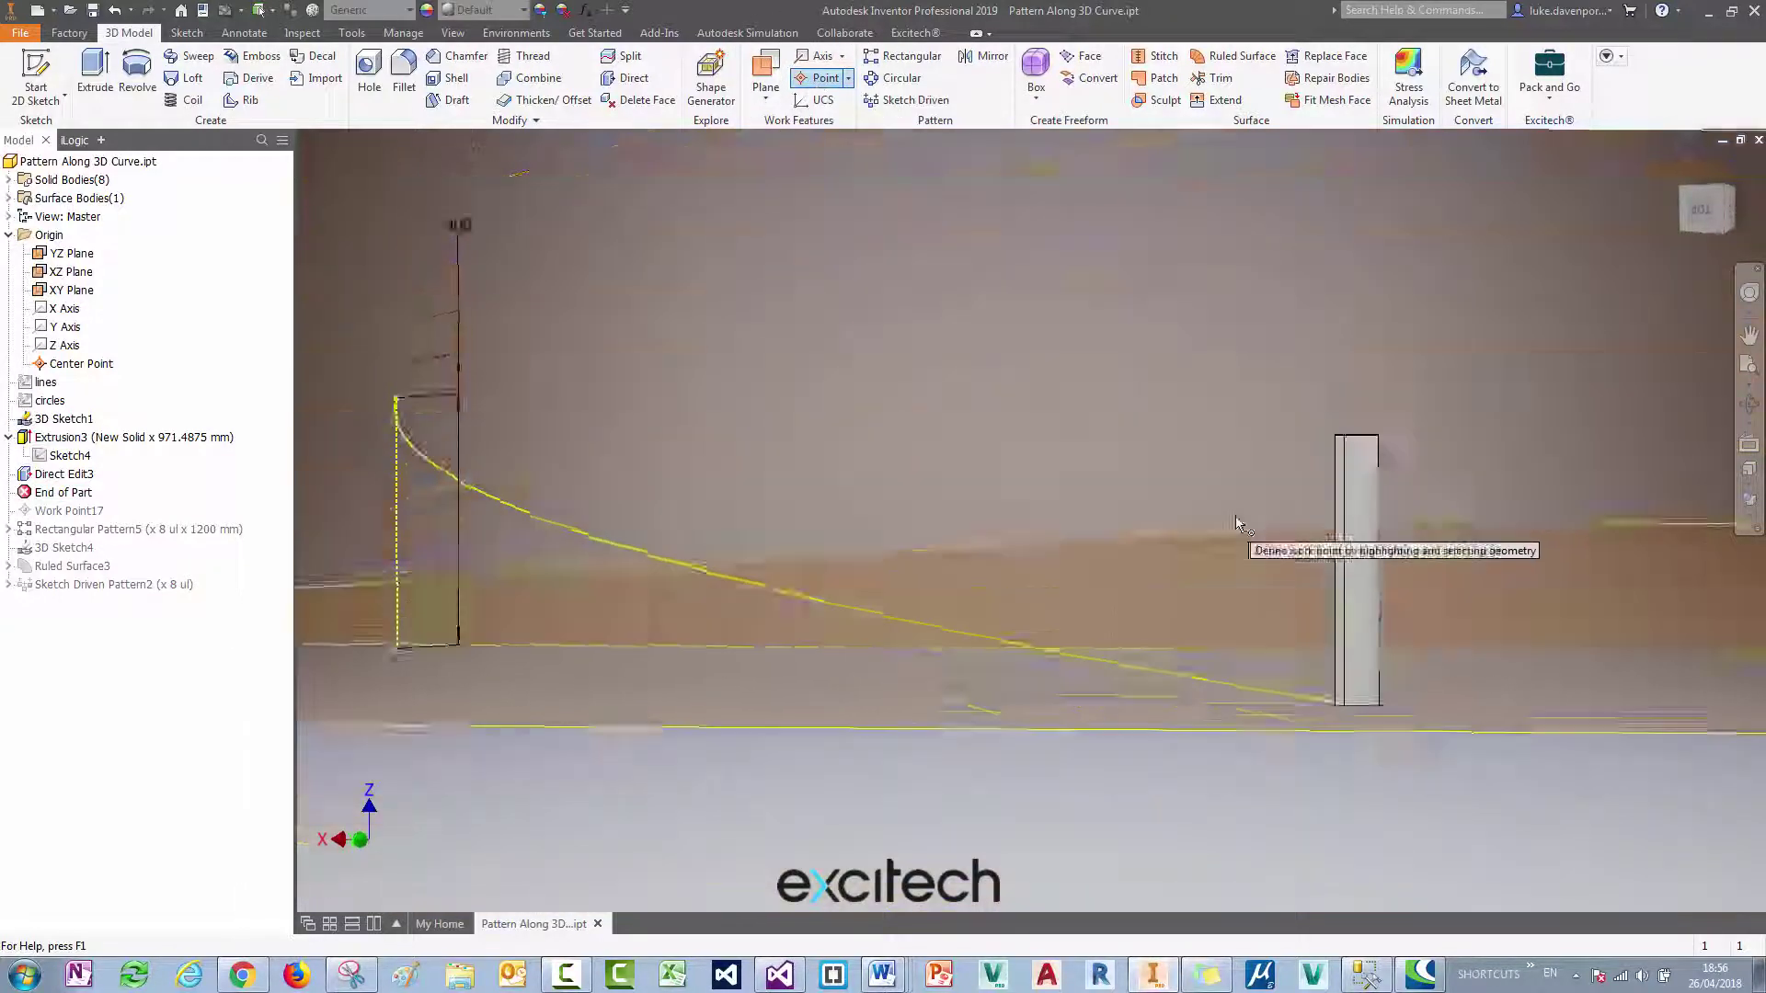
pyautogui.scroll(5, 1237, 522)
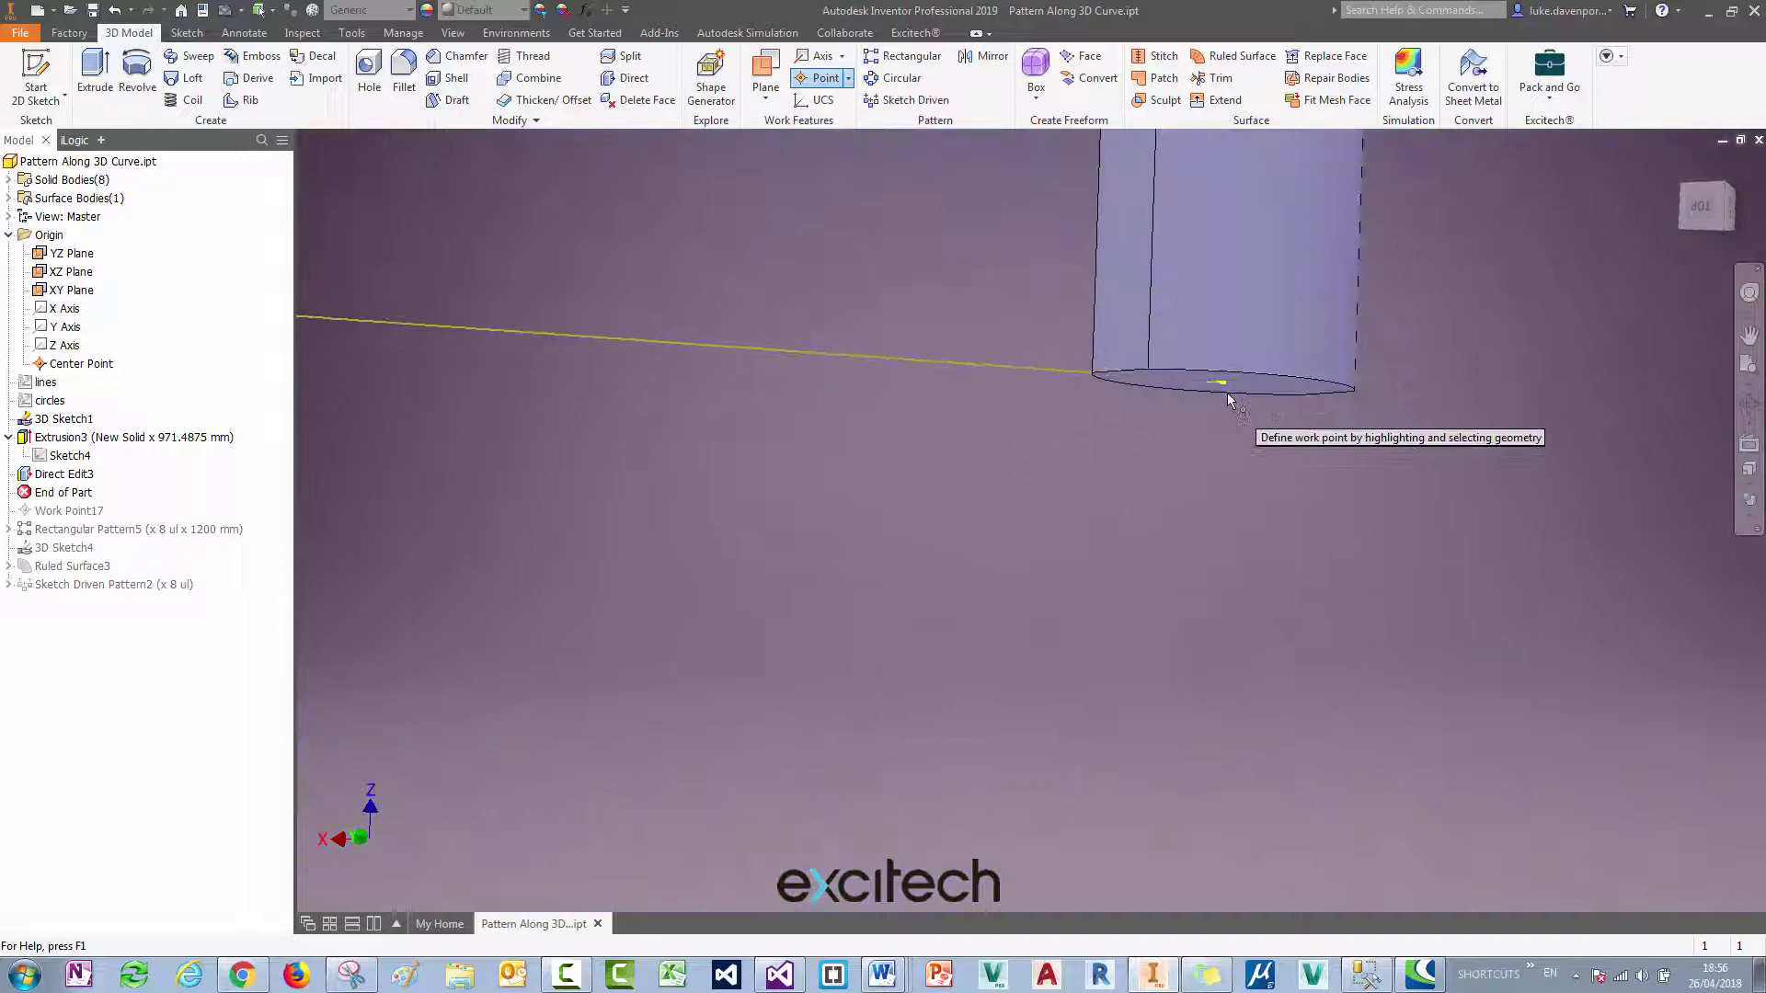
pyautogui.scroll(3, 1227, 400)
pyautogui.click(1212, 358)
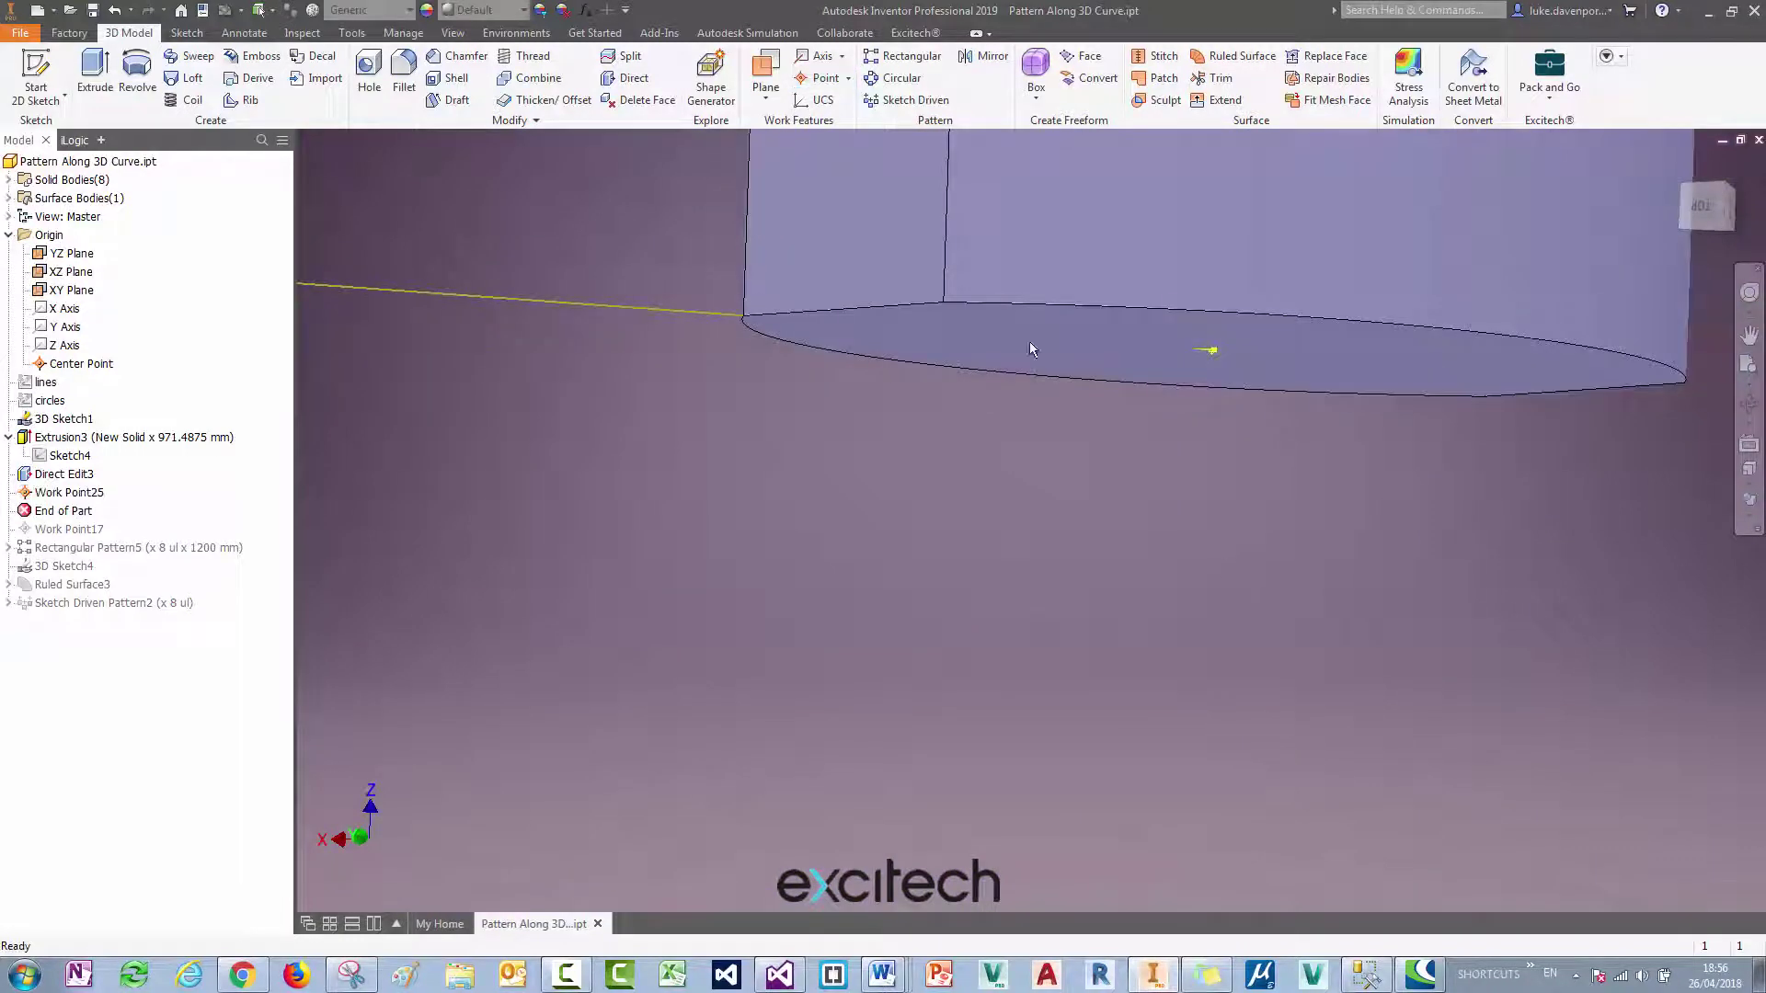
# Create a rectangular pattern of the work point along the 3D curve with 8 occurrences spaced 1200 mm apart.
pyautogui.click(880, 62)
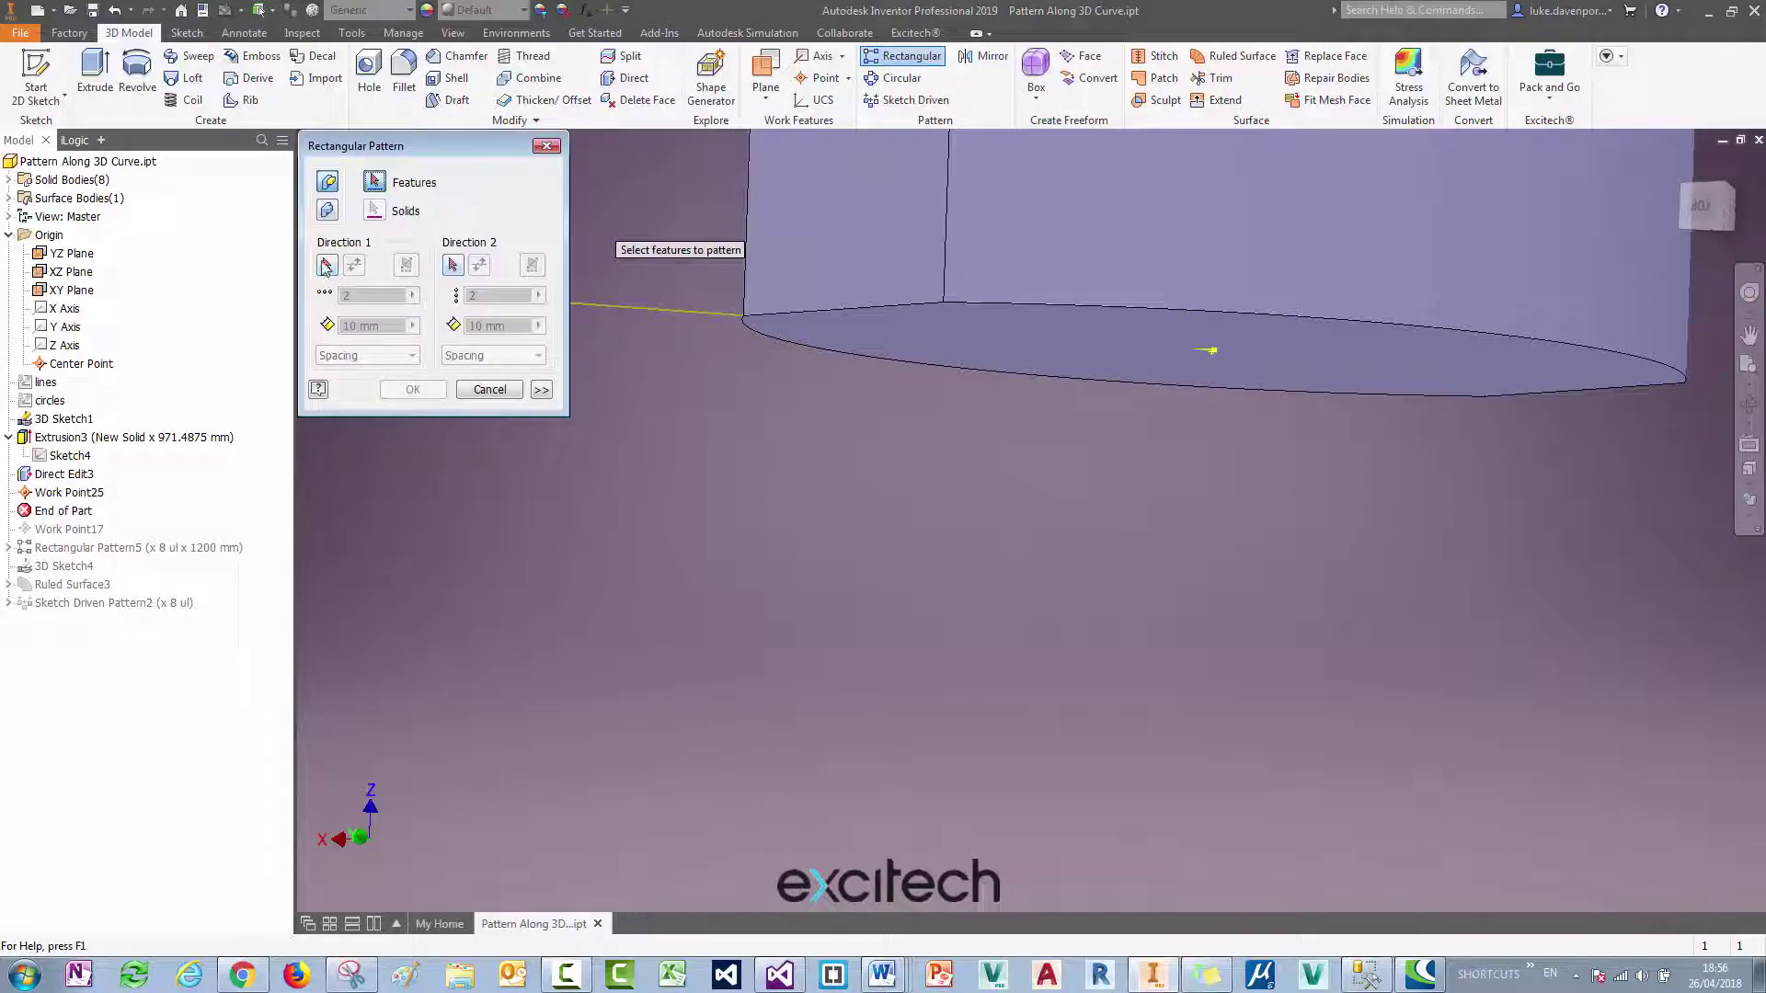
pyautogui.click(1214, 350)
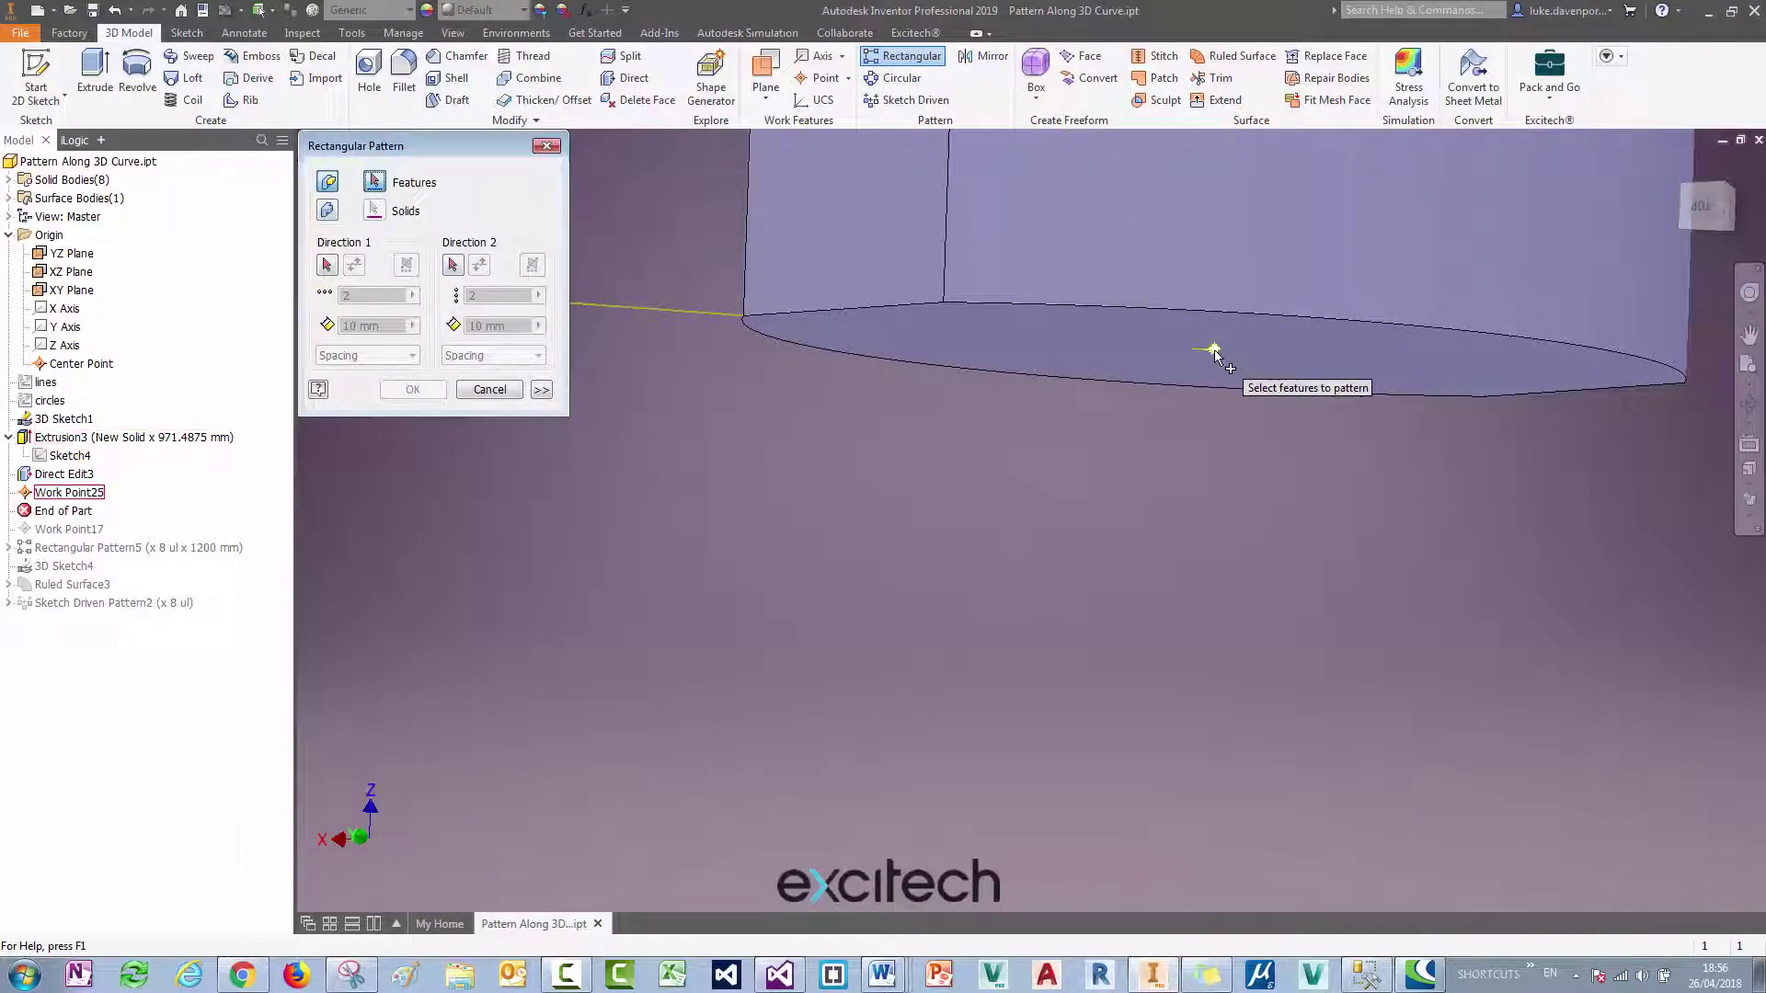
pyautogui.click(325, 267)
pyautogui.scroll(-5, 737, 483)
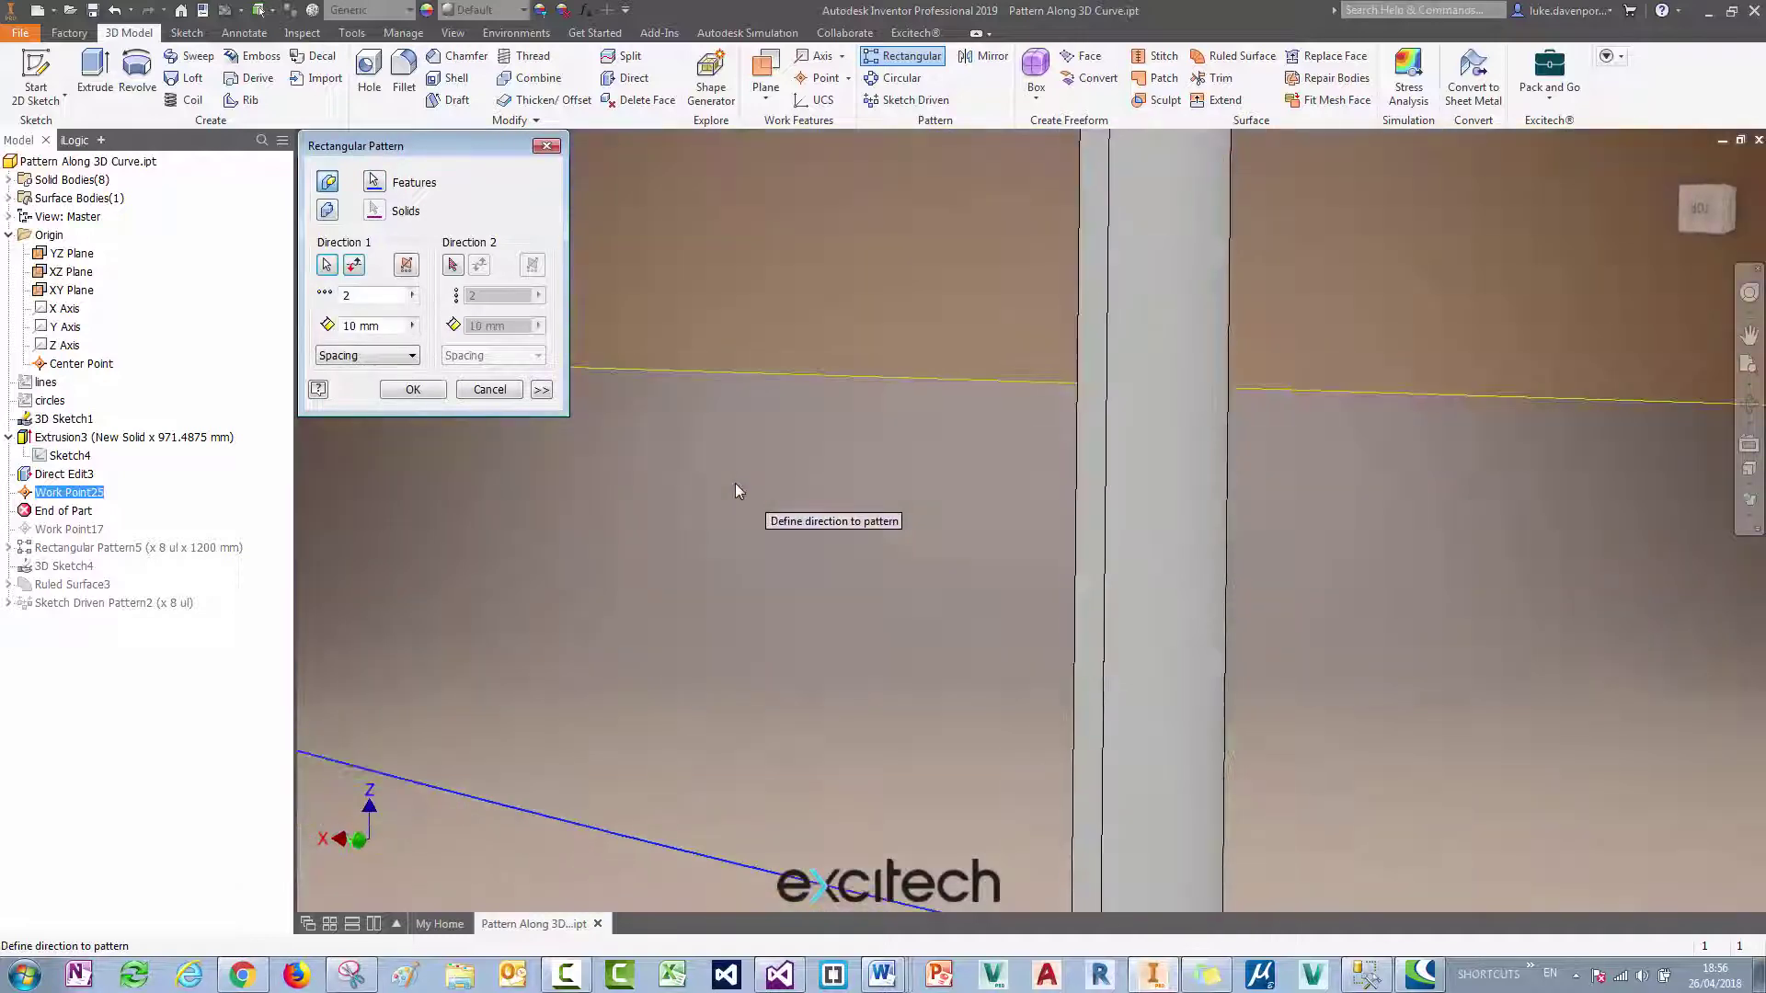
pyautogui.scroll(6, 736, 488)
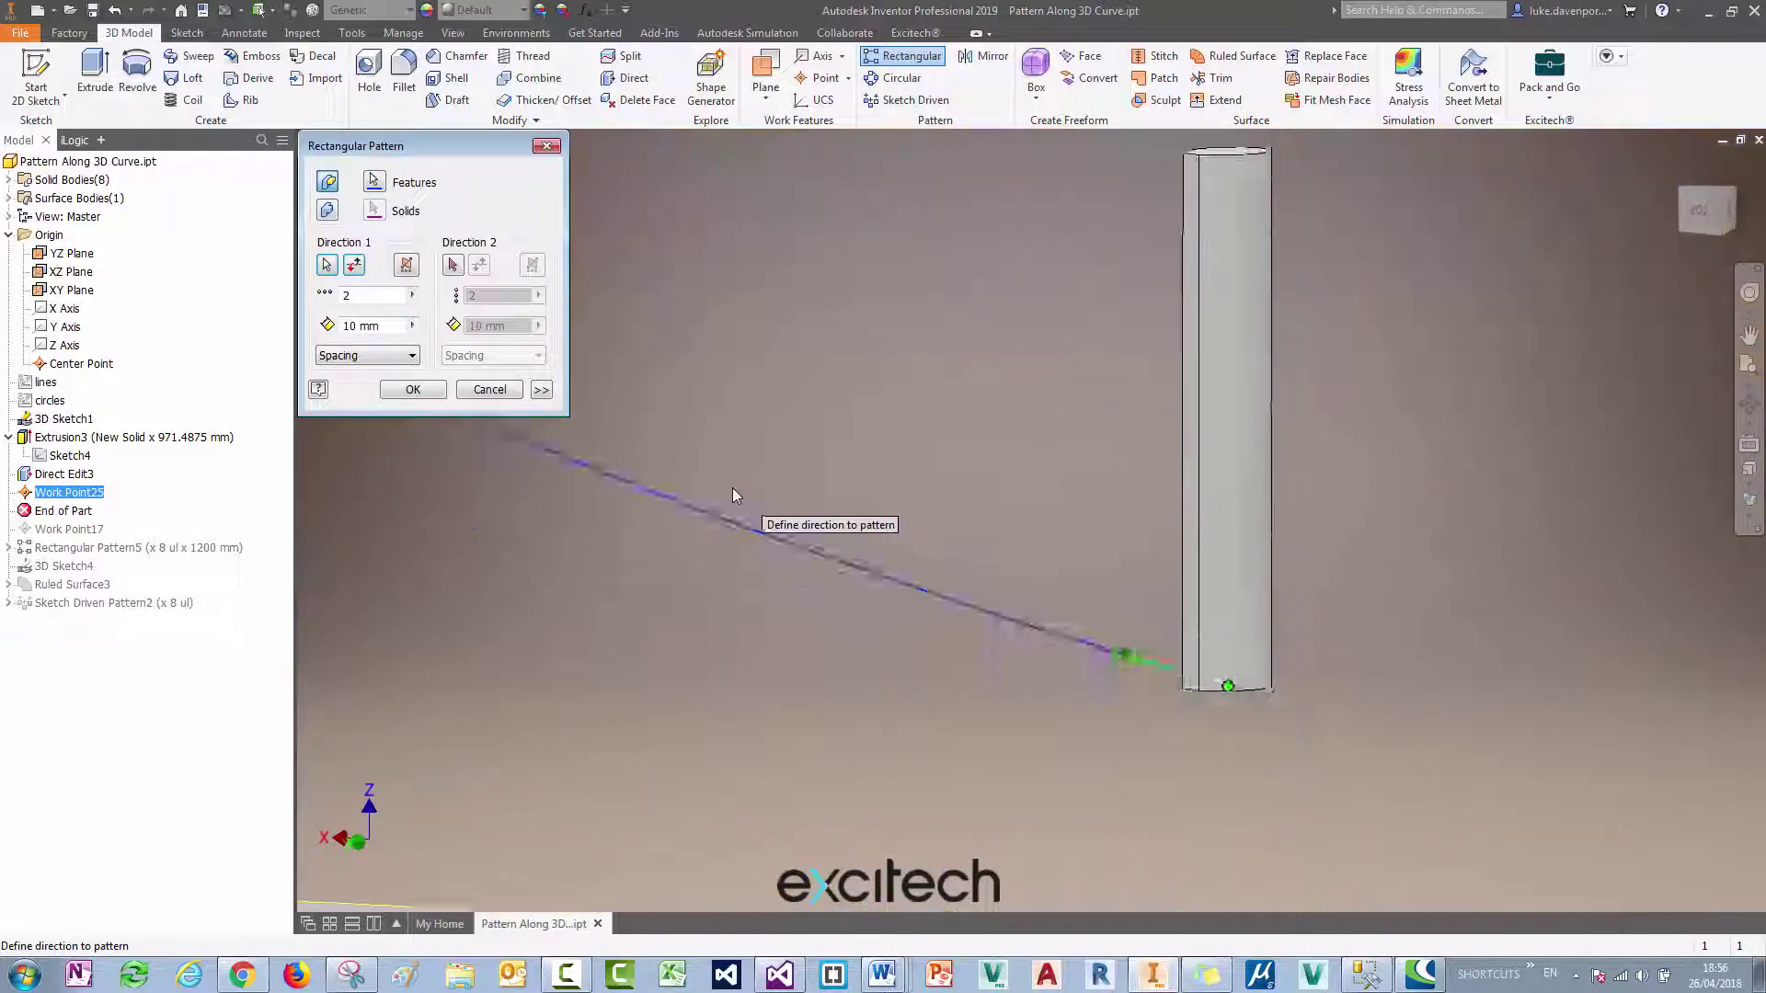
pyautogui.click(374, 294)
pyautogui.doubleClick(364, 326)
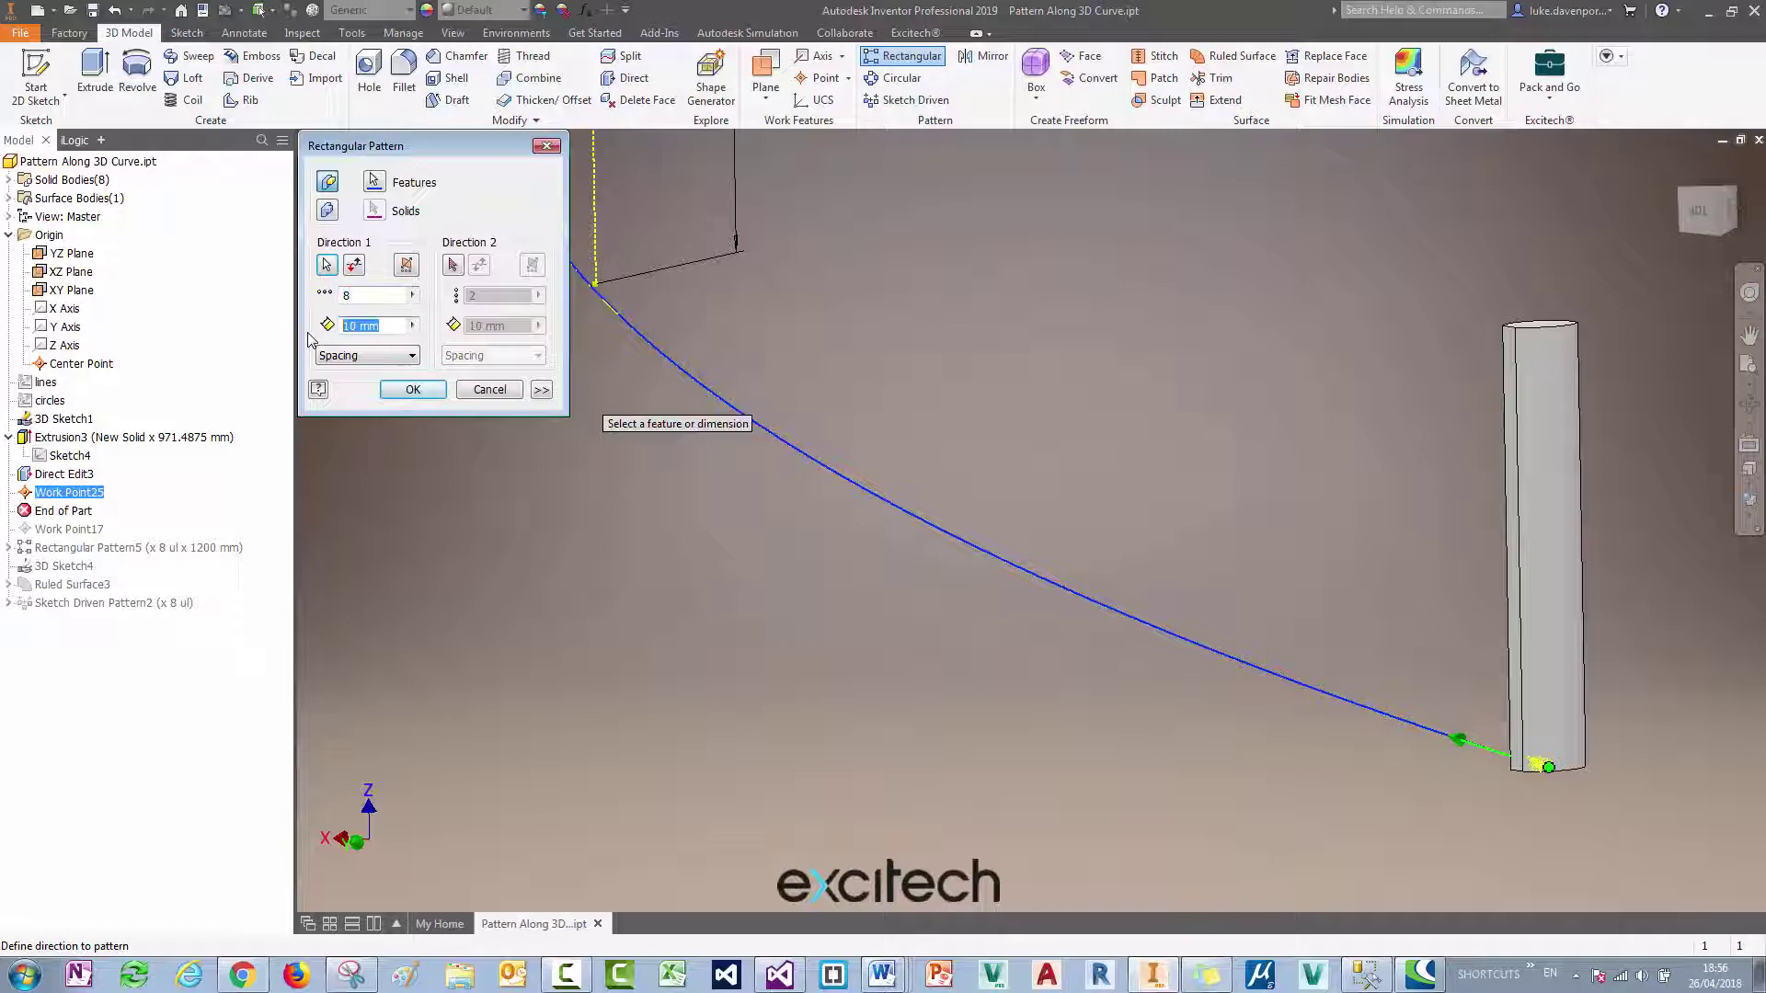
pyautogui.write('1200')
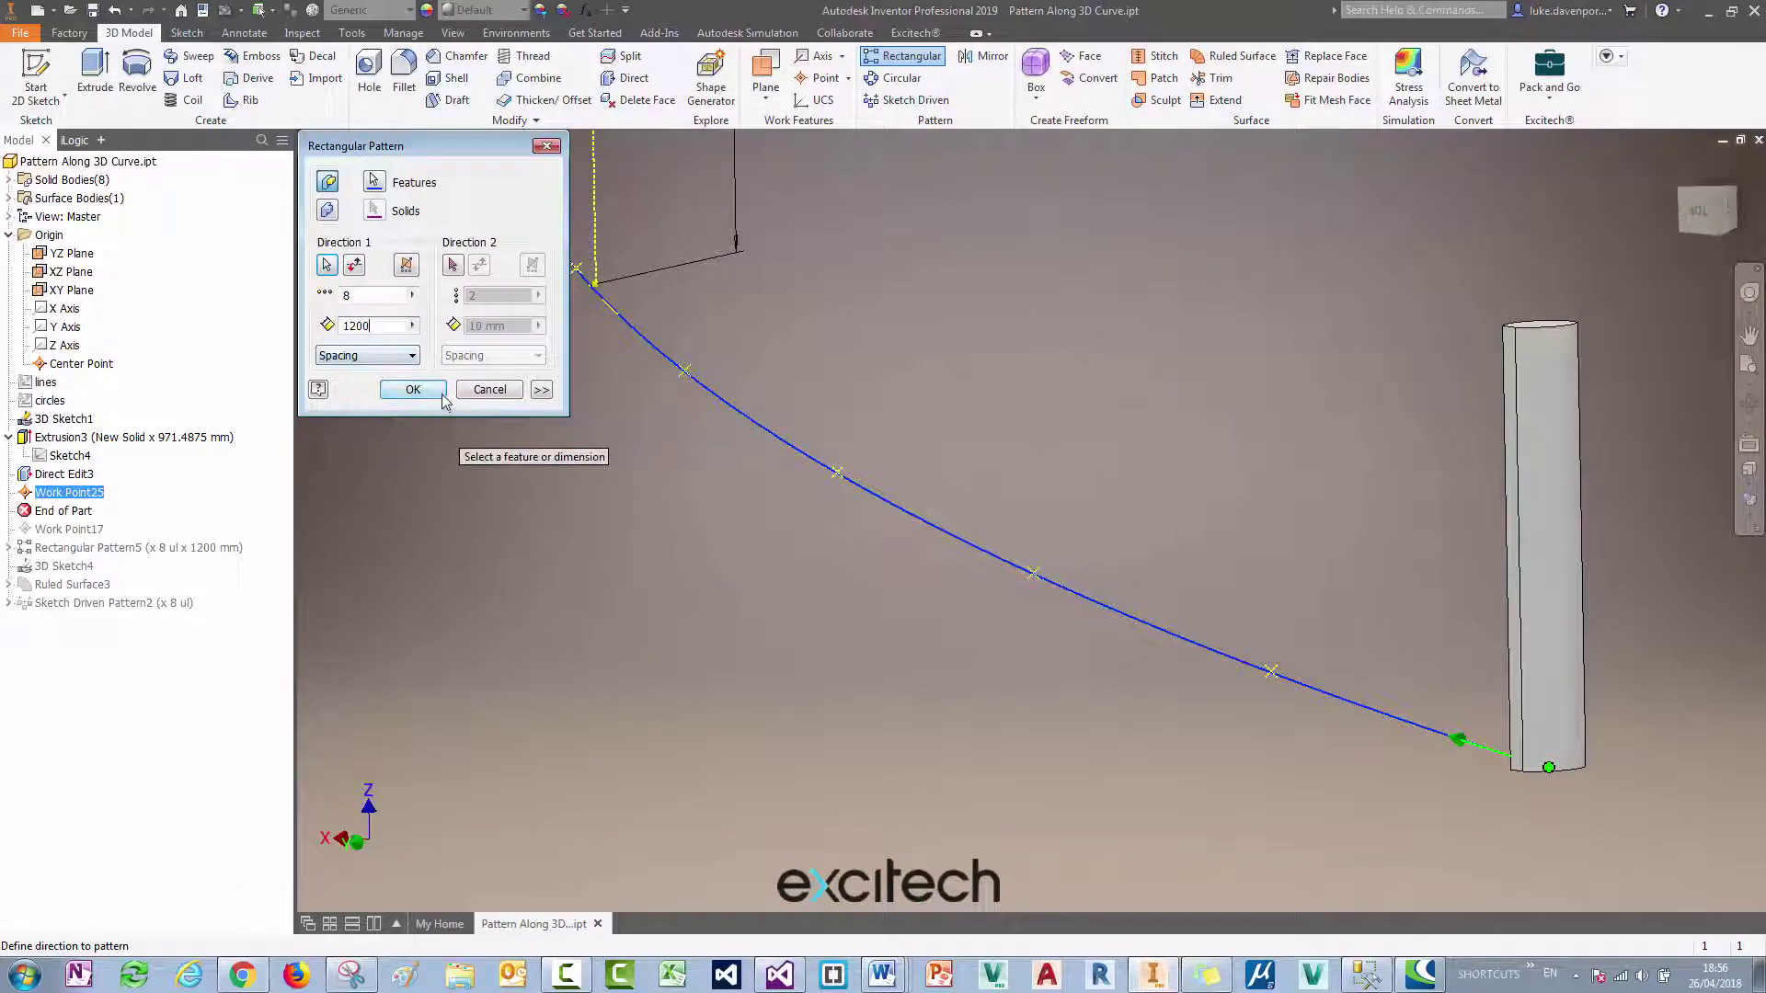
pyautogui.click(423, 391)
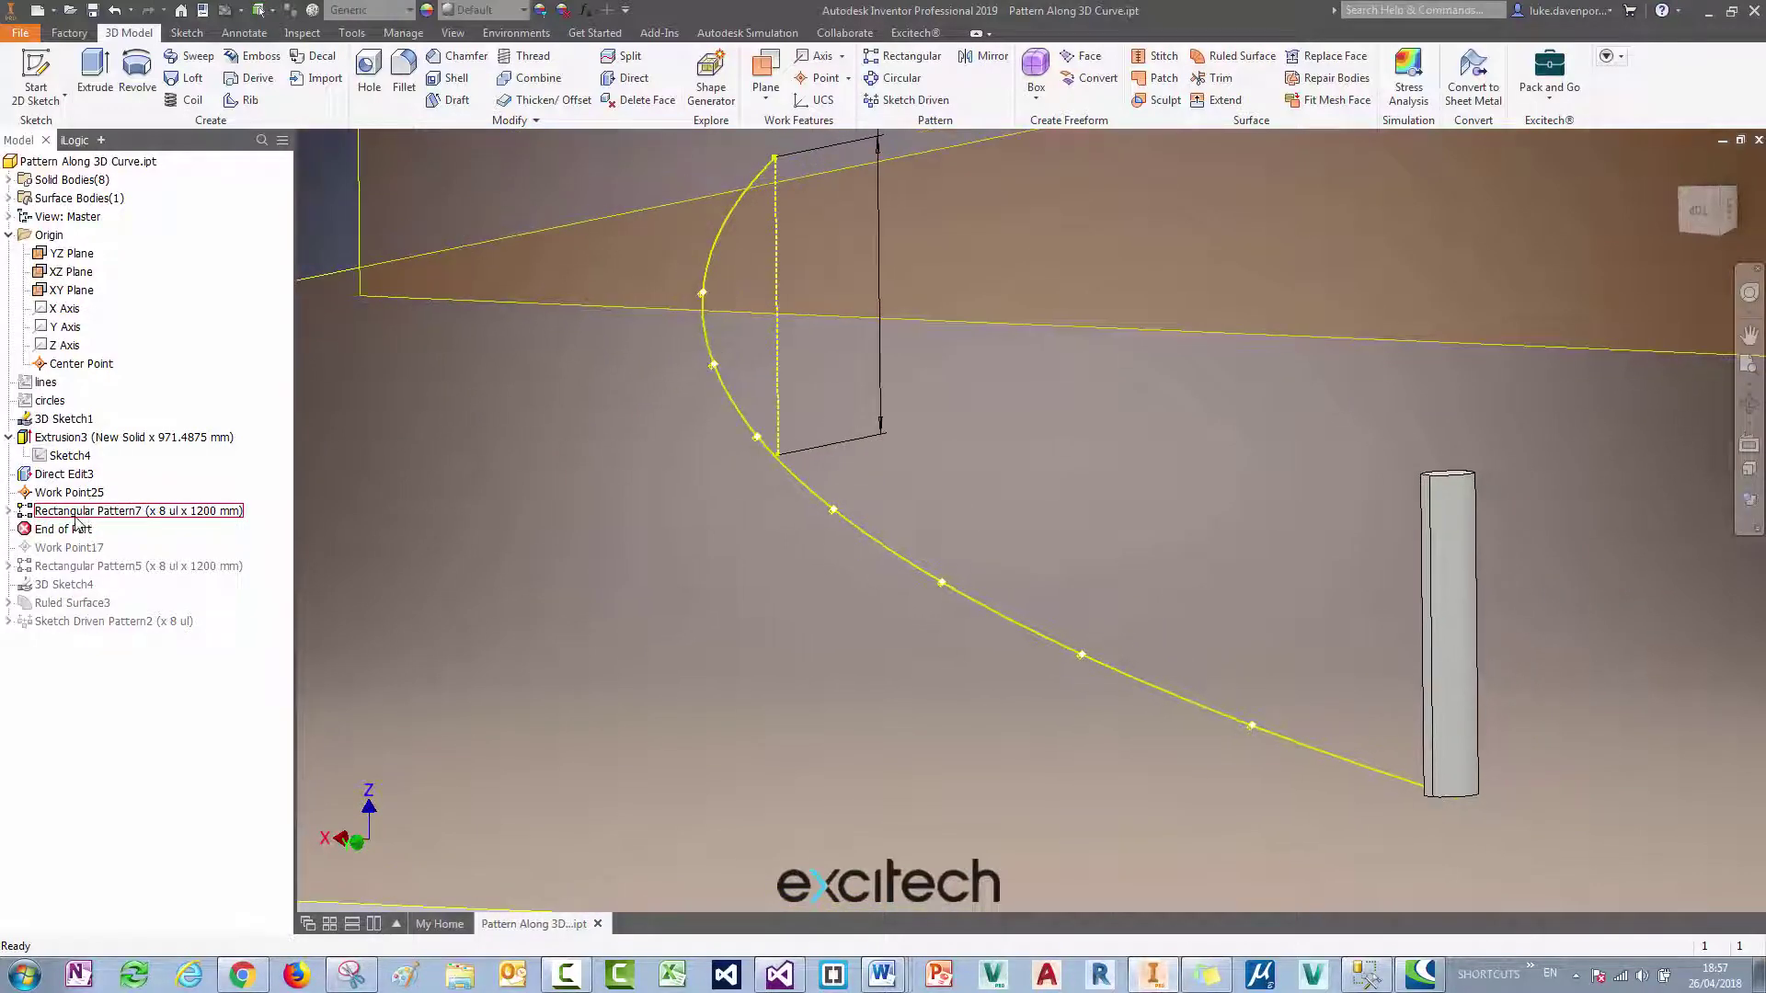
# Hide the 3D curve's sketch so only the patterned work points remain beside the post.
pyautogui.rightClick(70, 428)
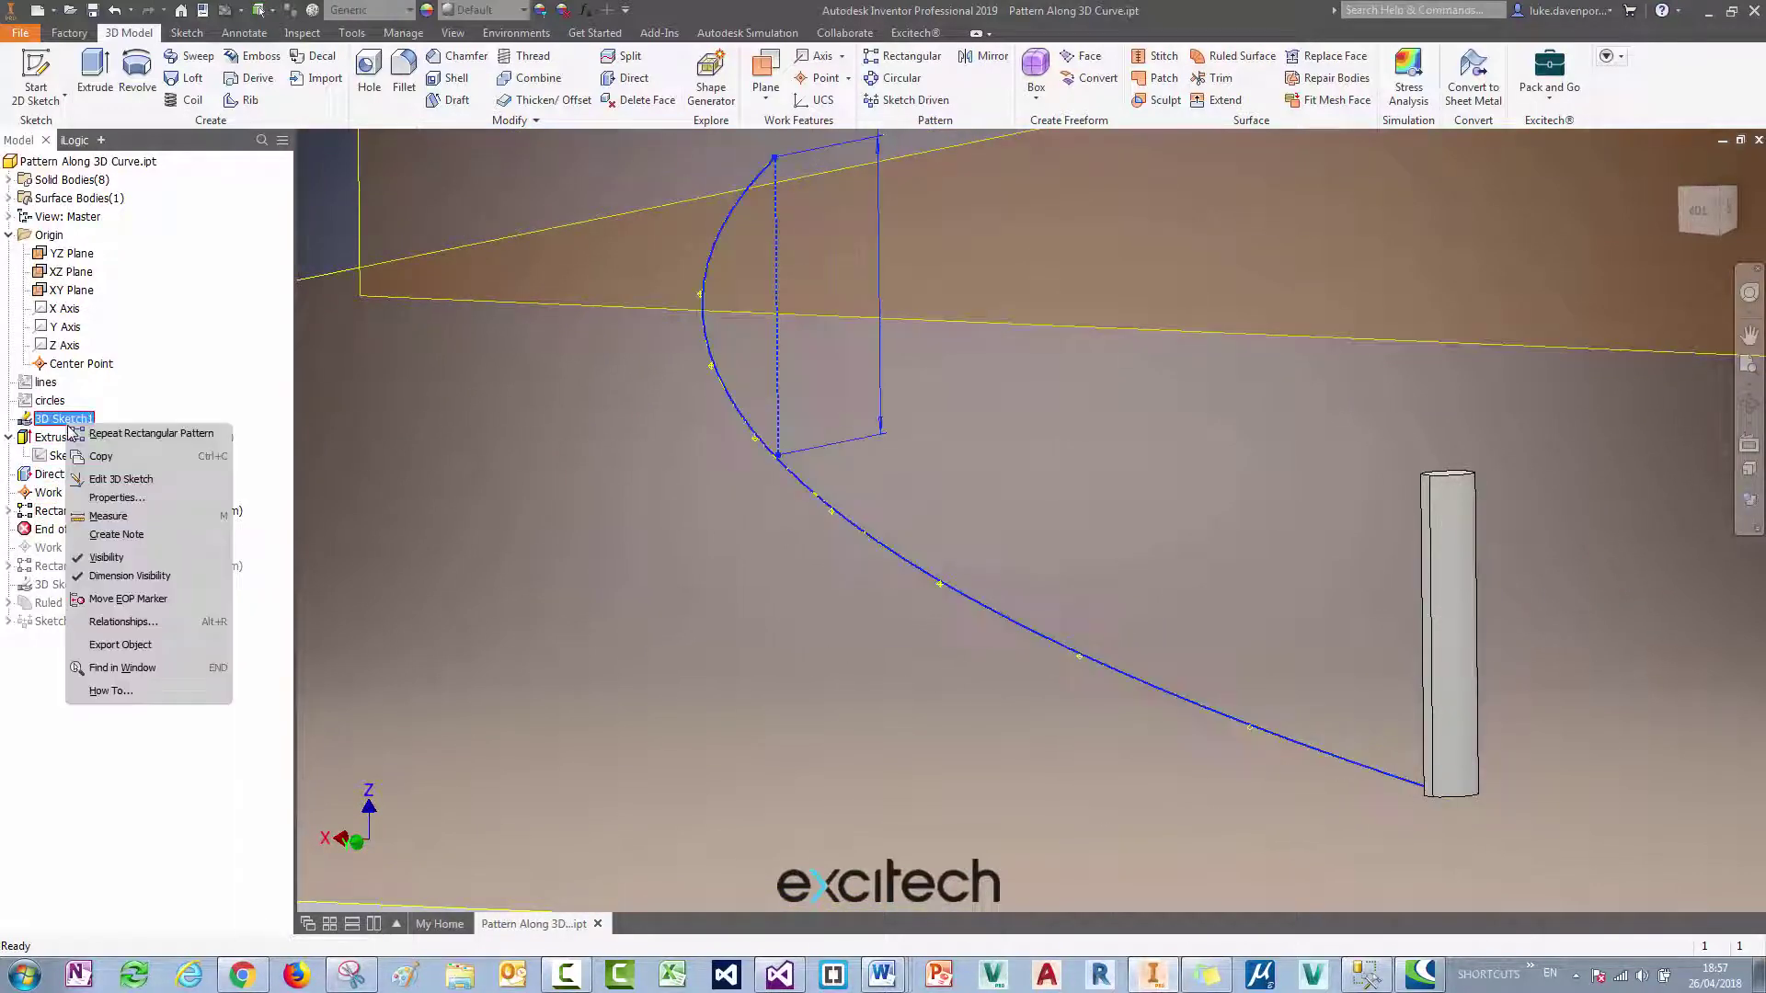
pyautogui.press('Escape')
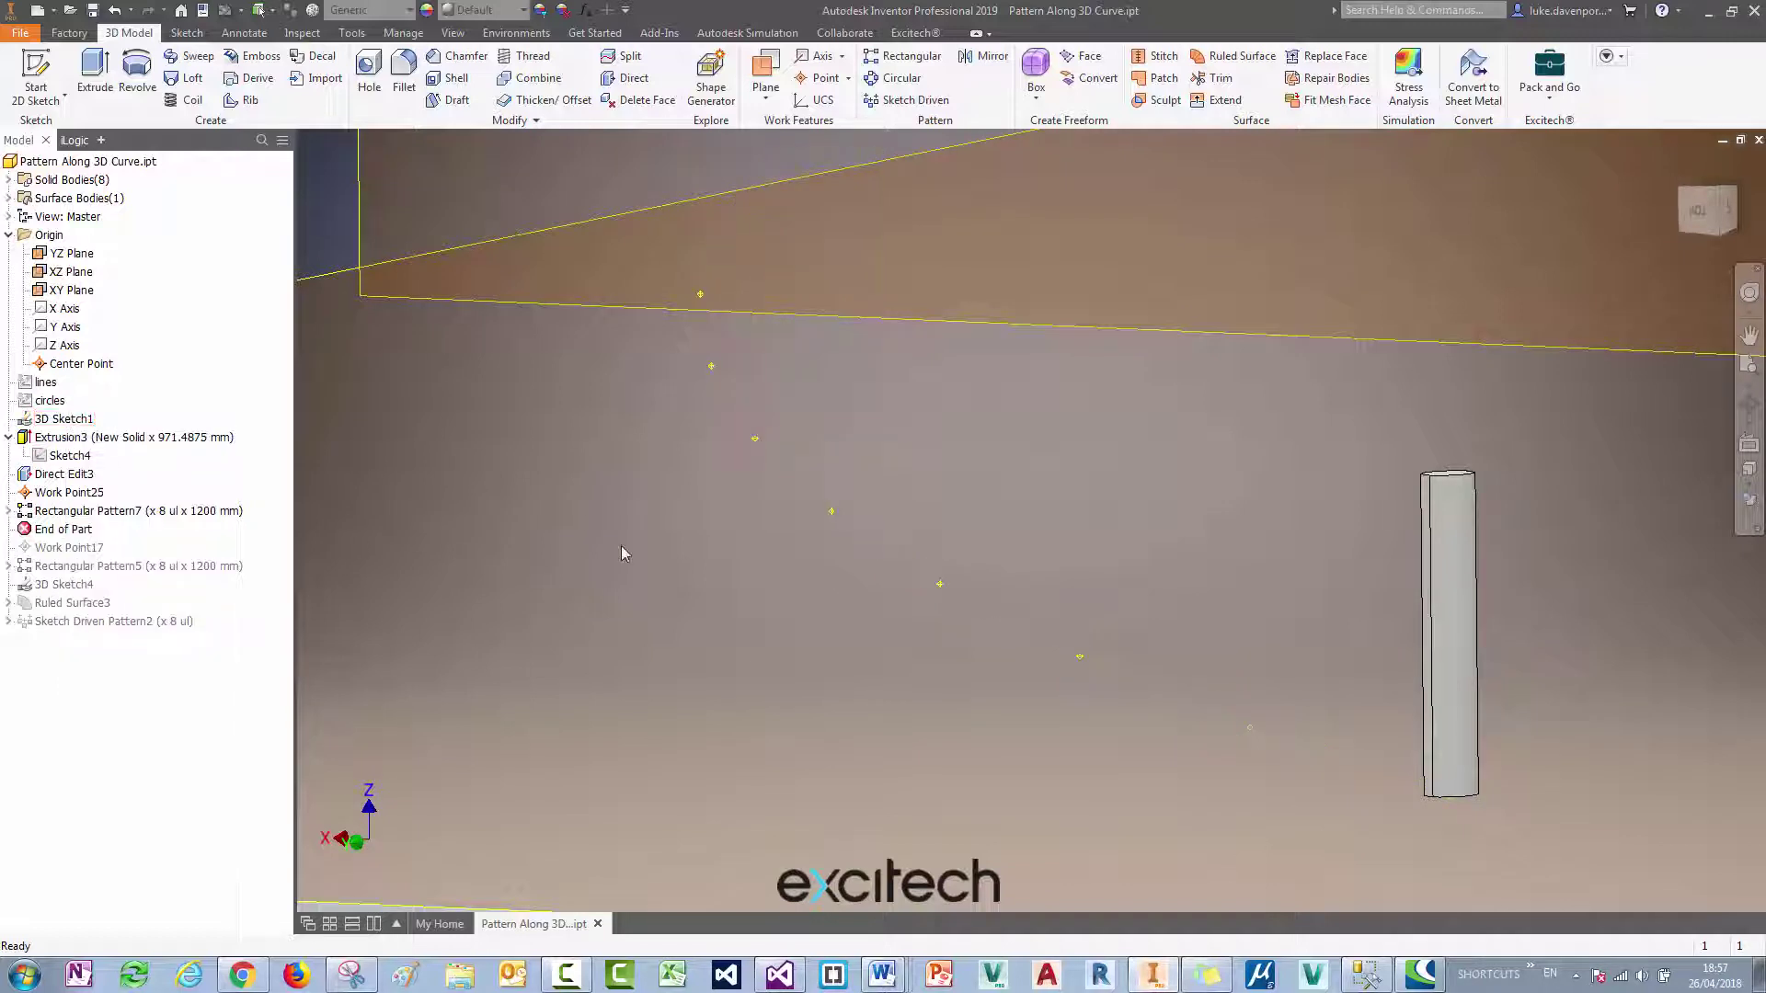
pyautogui.moveTo(622, 546)
pyautogui.keyDown('shift'); pyautogui.mouseDown(button='middle')
pyautogui.moveTo(614, 528)
pyautogui.moveTo(631, 530)
pyautogui.mouseUp(button='middle'); pyautogui.keyUp('shift')
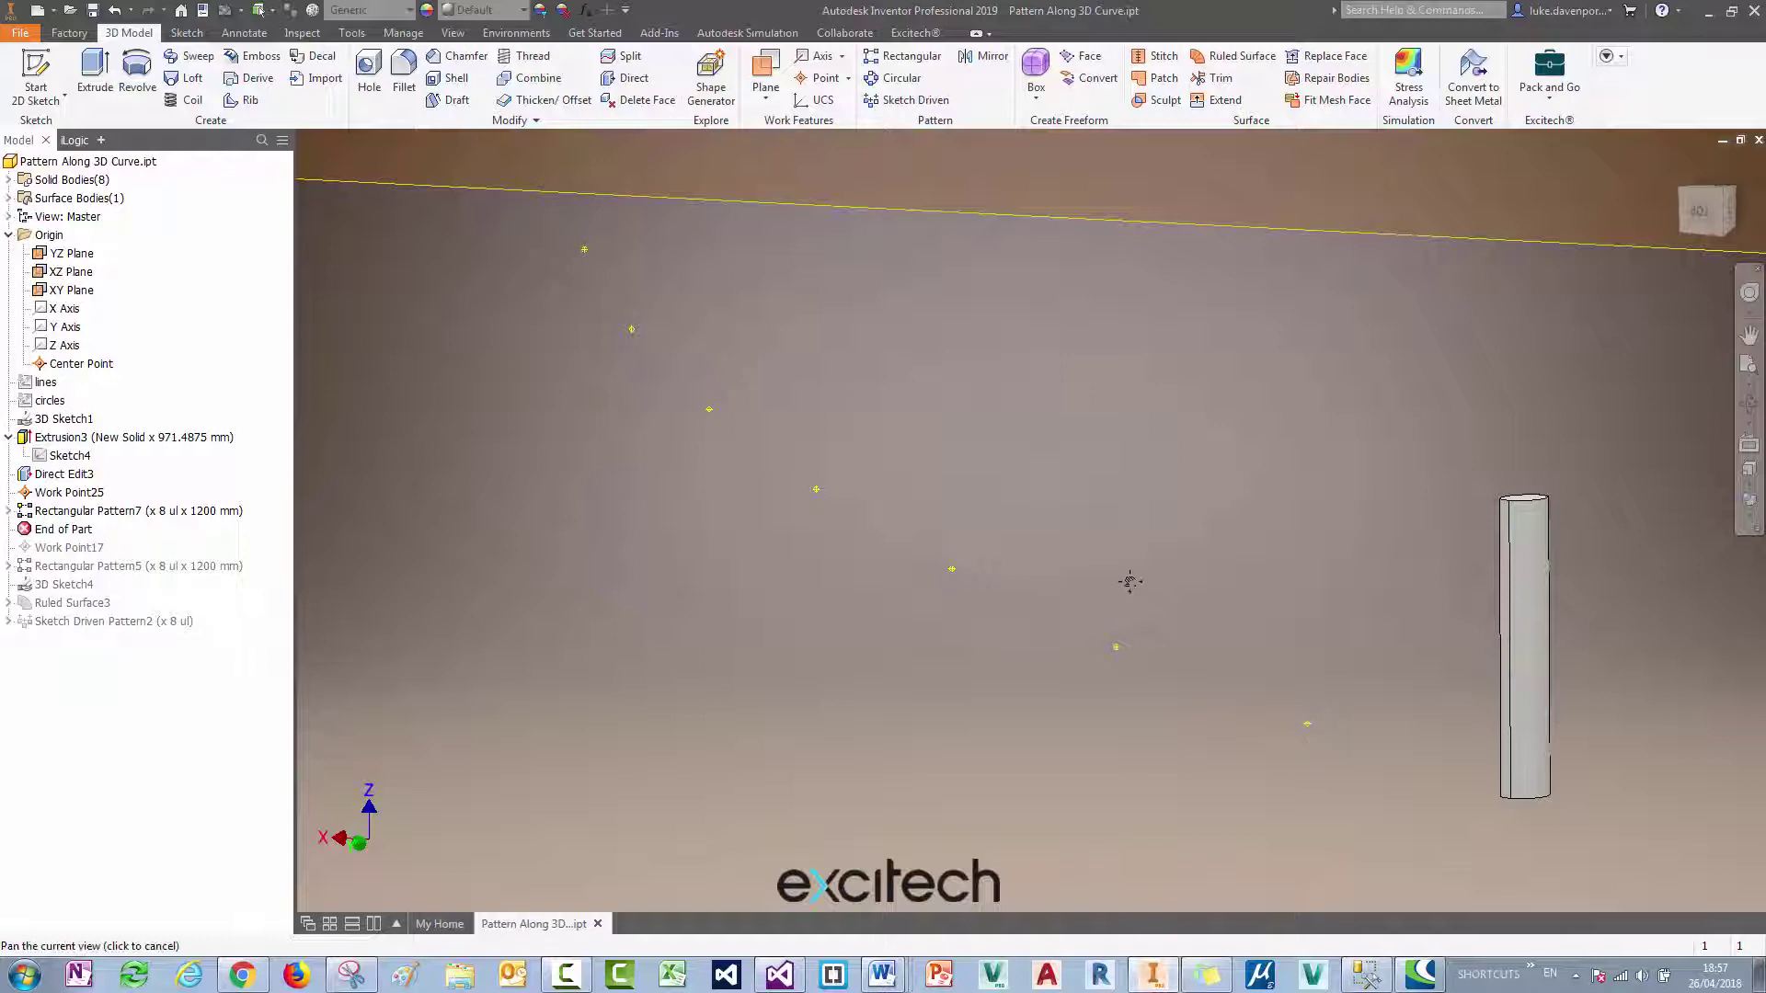
pyautogui.moveTo(1128, 579); pyautogui.dragTo(1118, 581, button='middle')
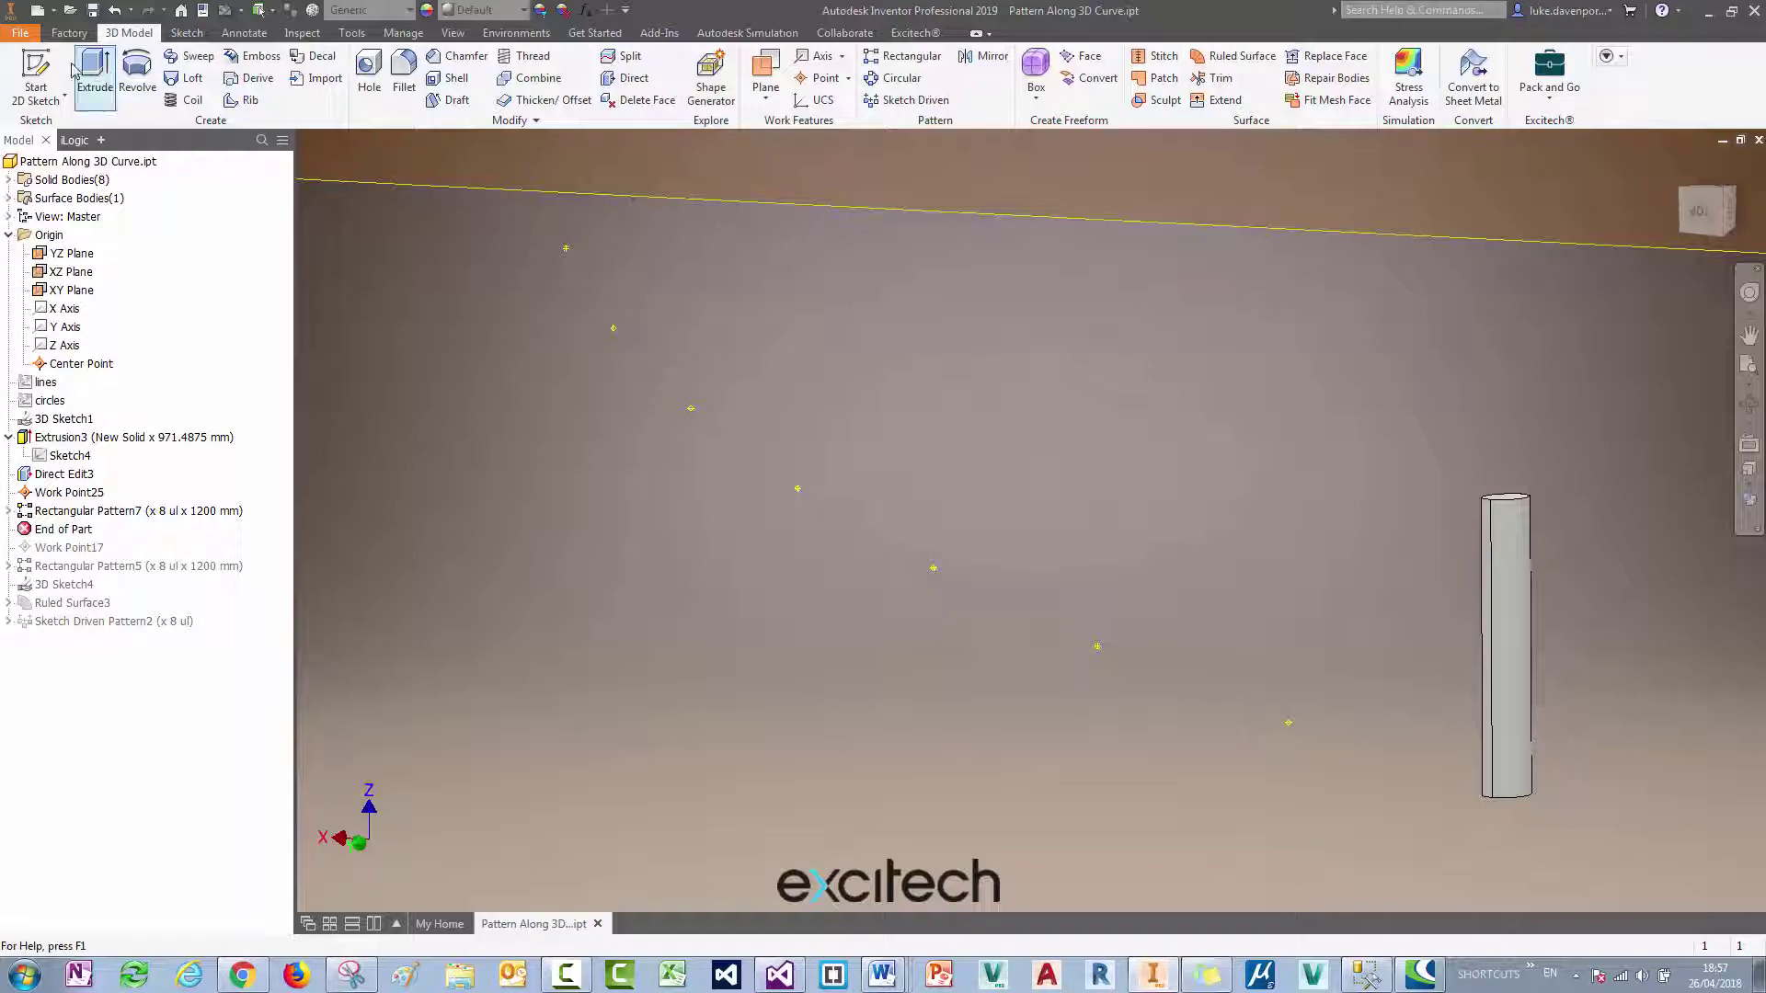
# Start a new 3D sketch and place a sketch point on each of the seven patterned work points.
pyautogui.click(45, 98)
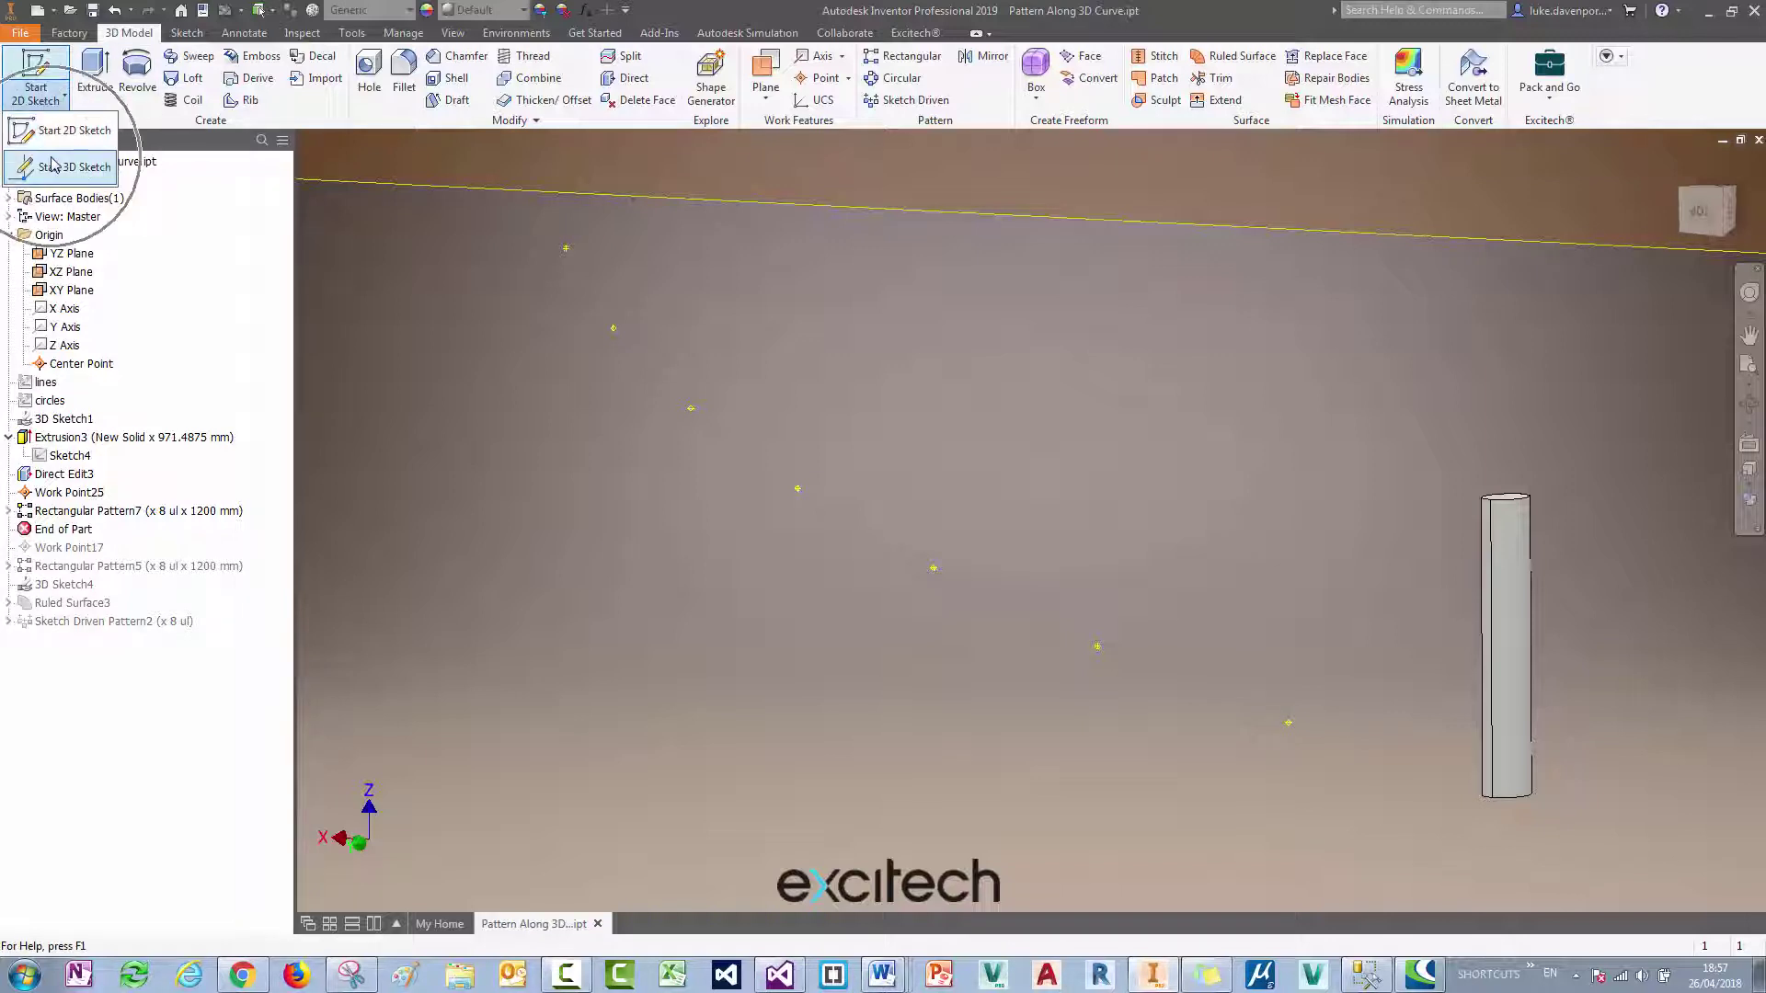
pyautogui.click(53, 165)
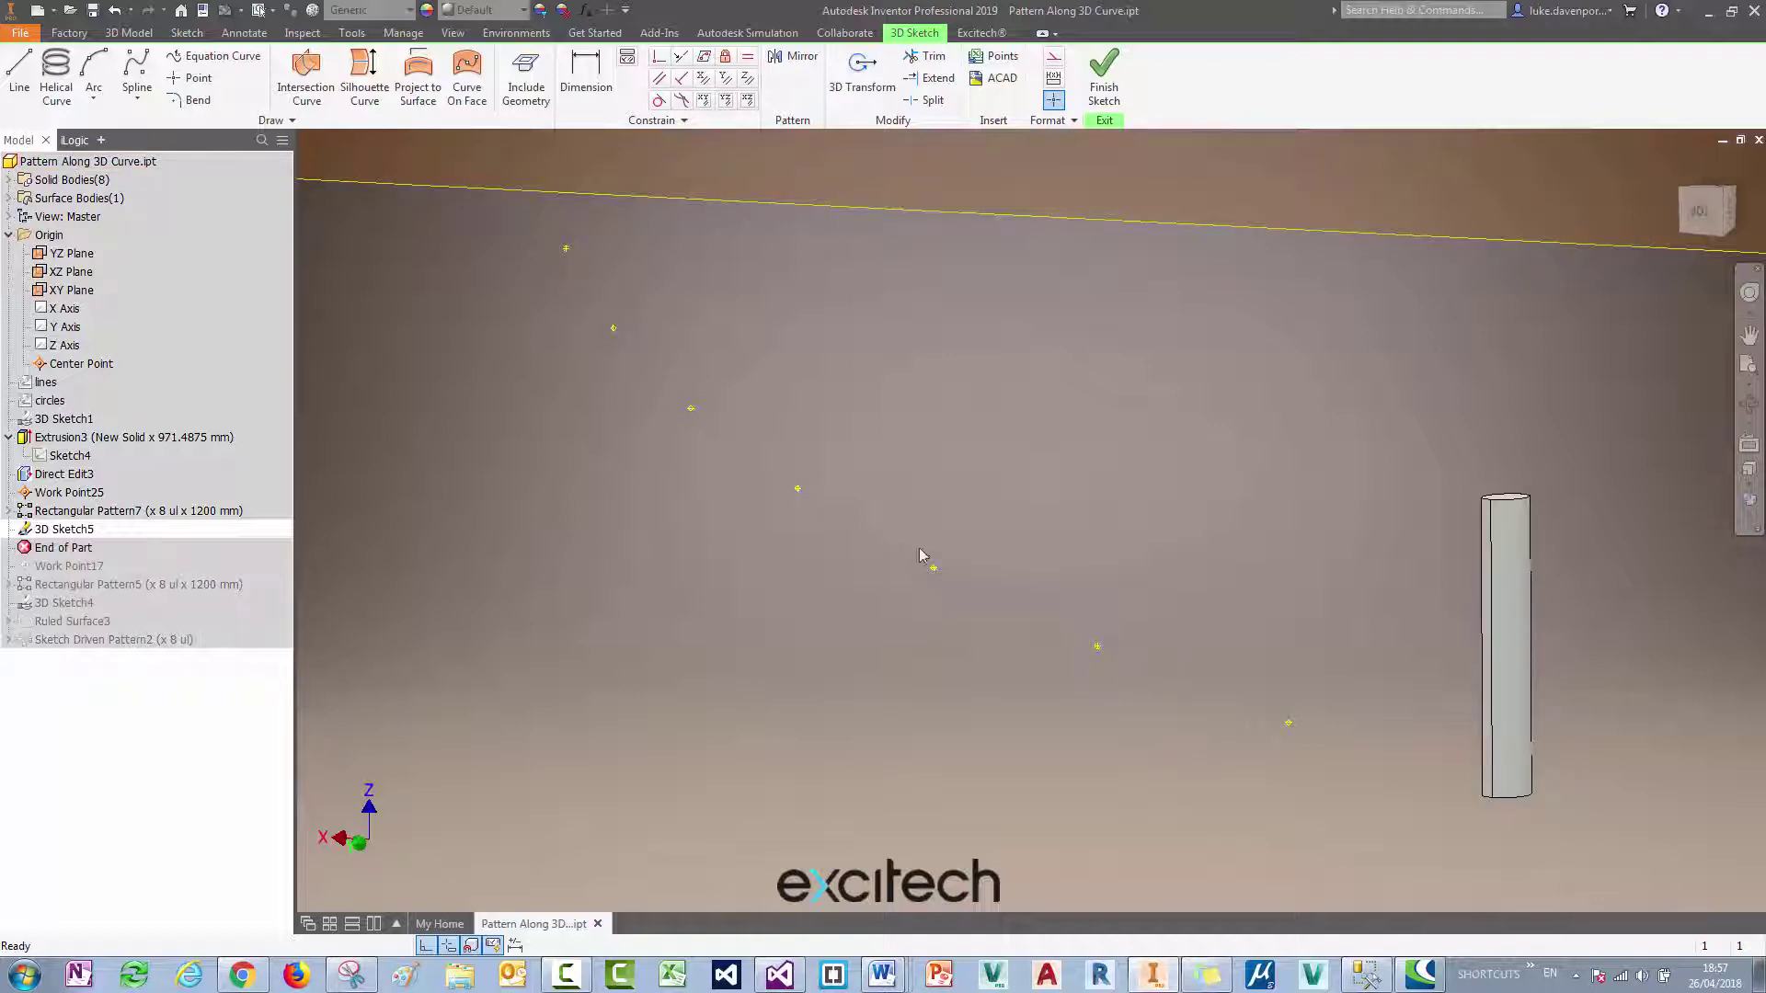
pyautogui.click(191, 80)
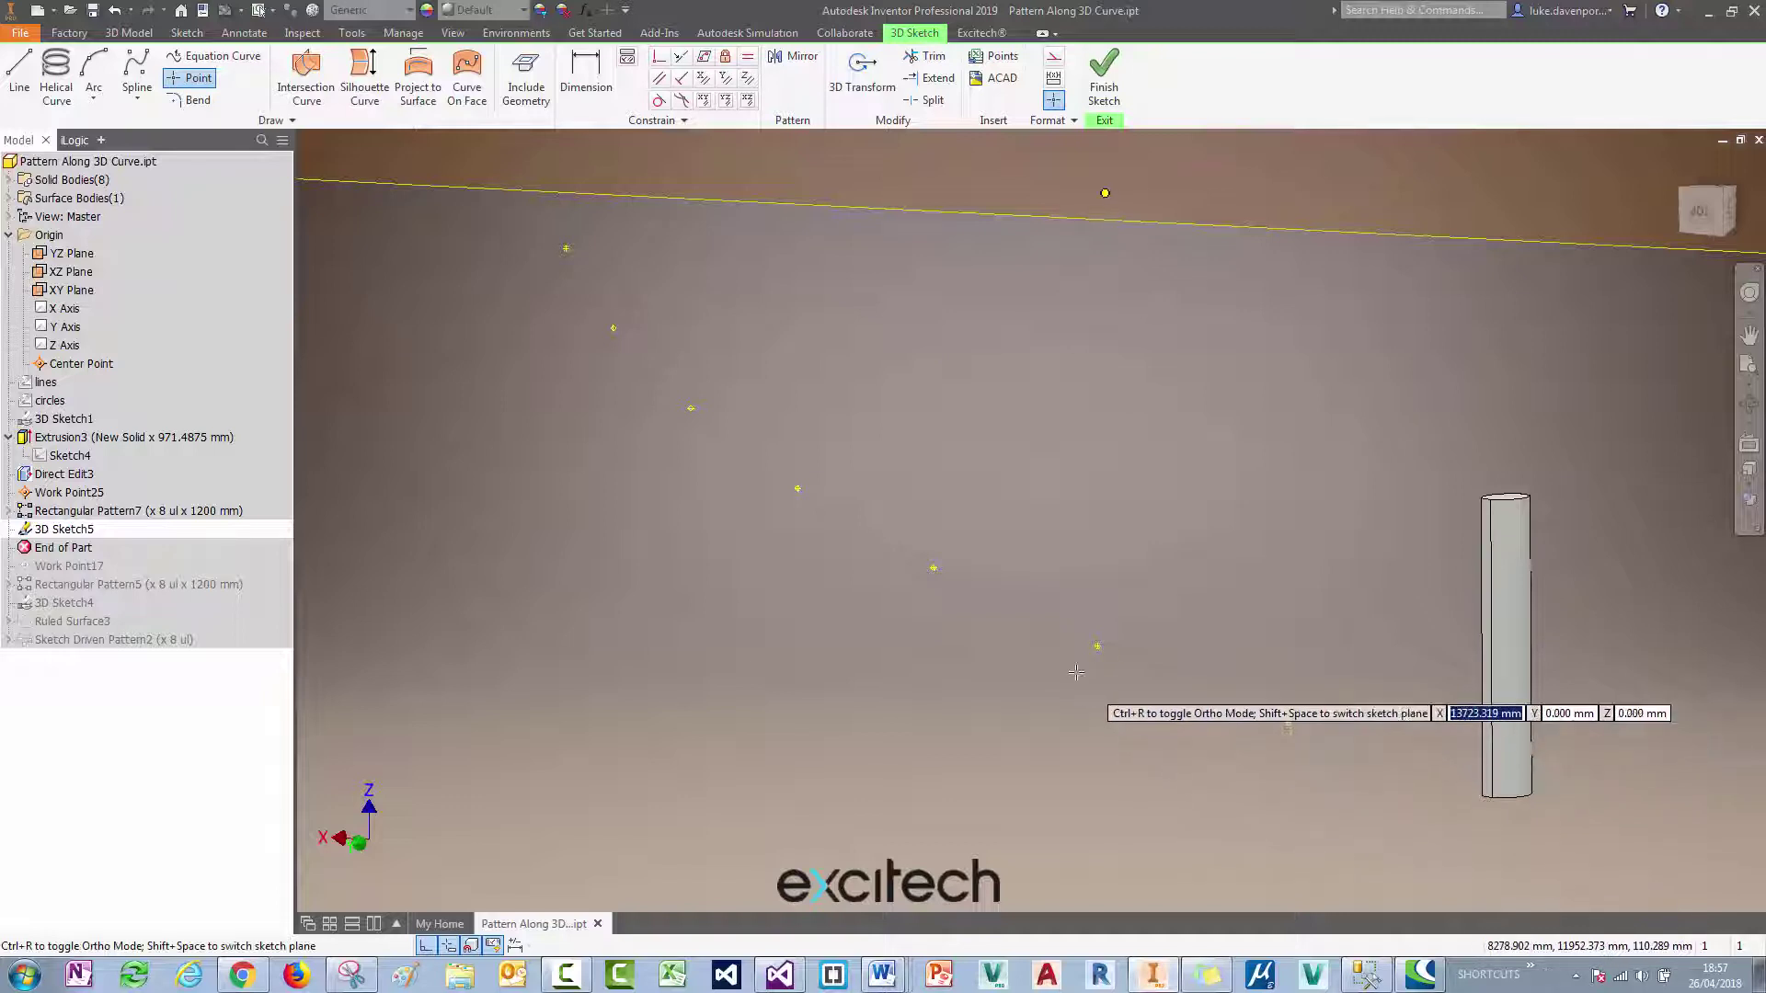
pyautogui.click(1099, 645)
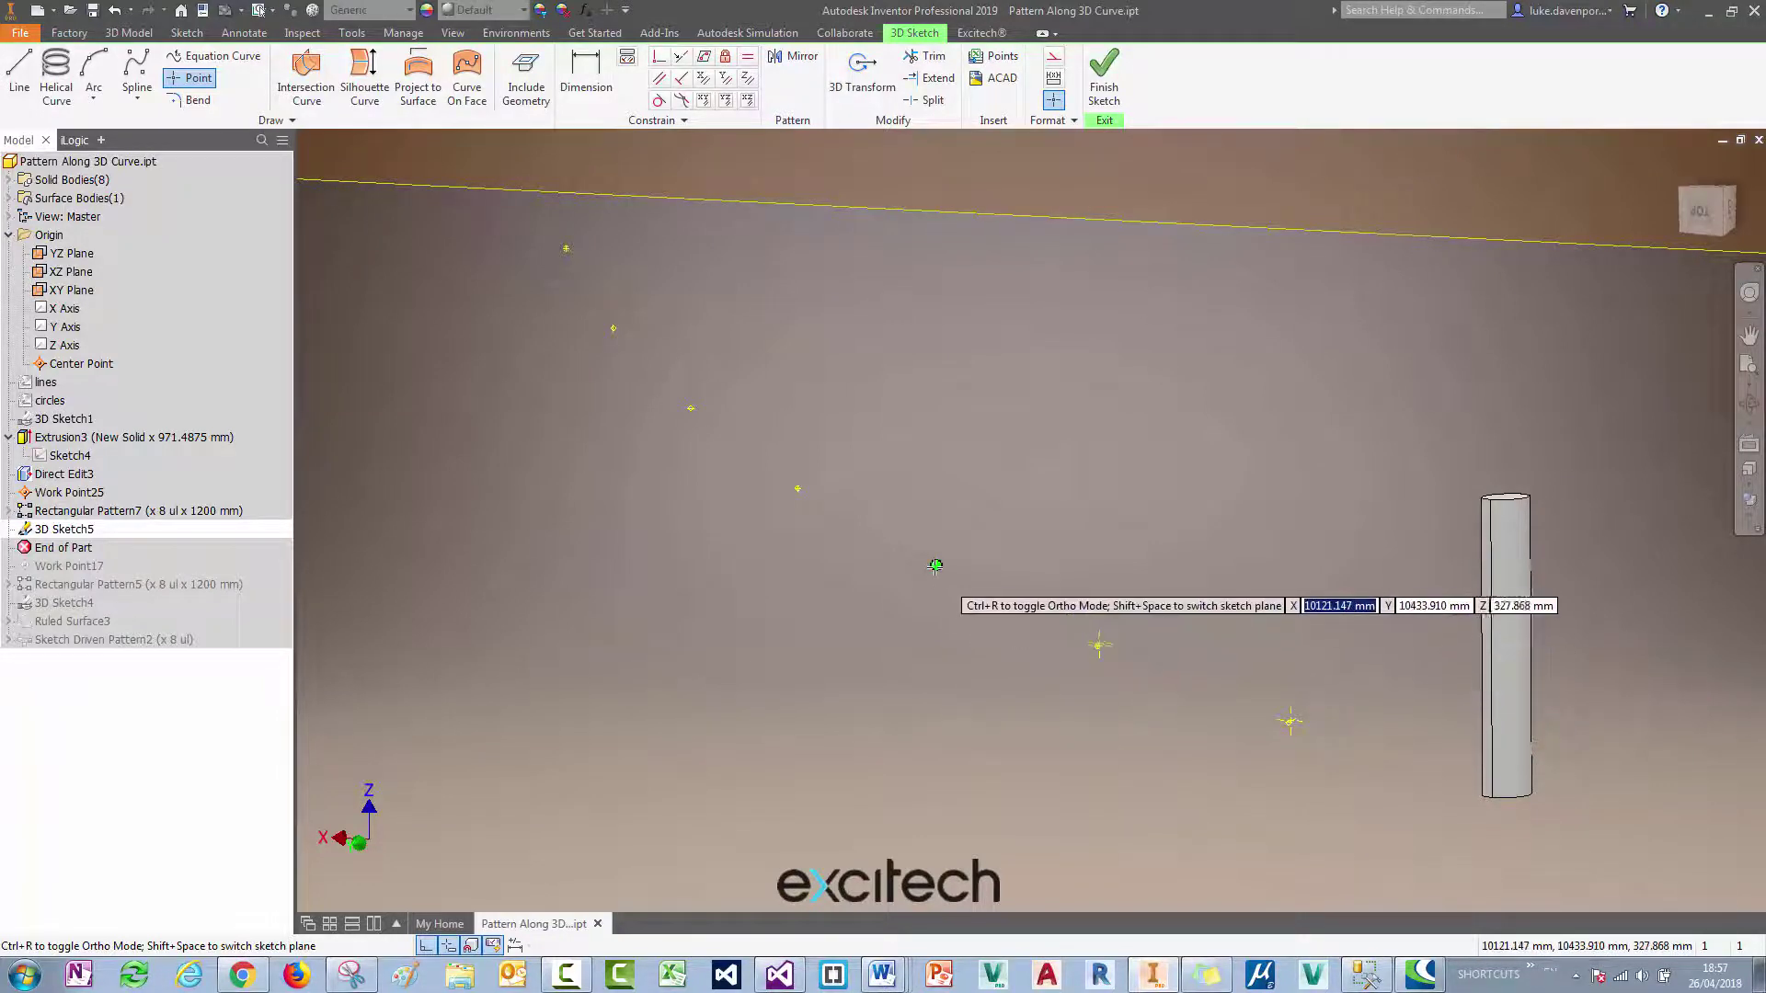
pyautogui.click(935, 566)
pyautogui.click(797, 488)
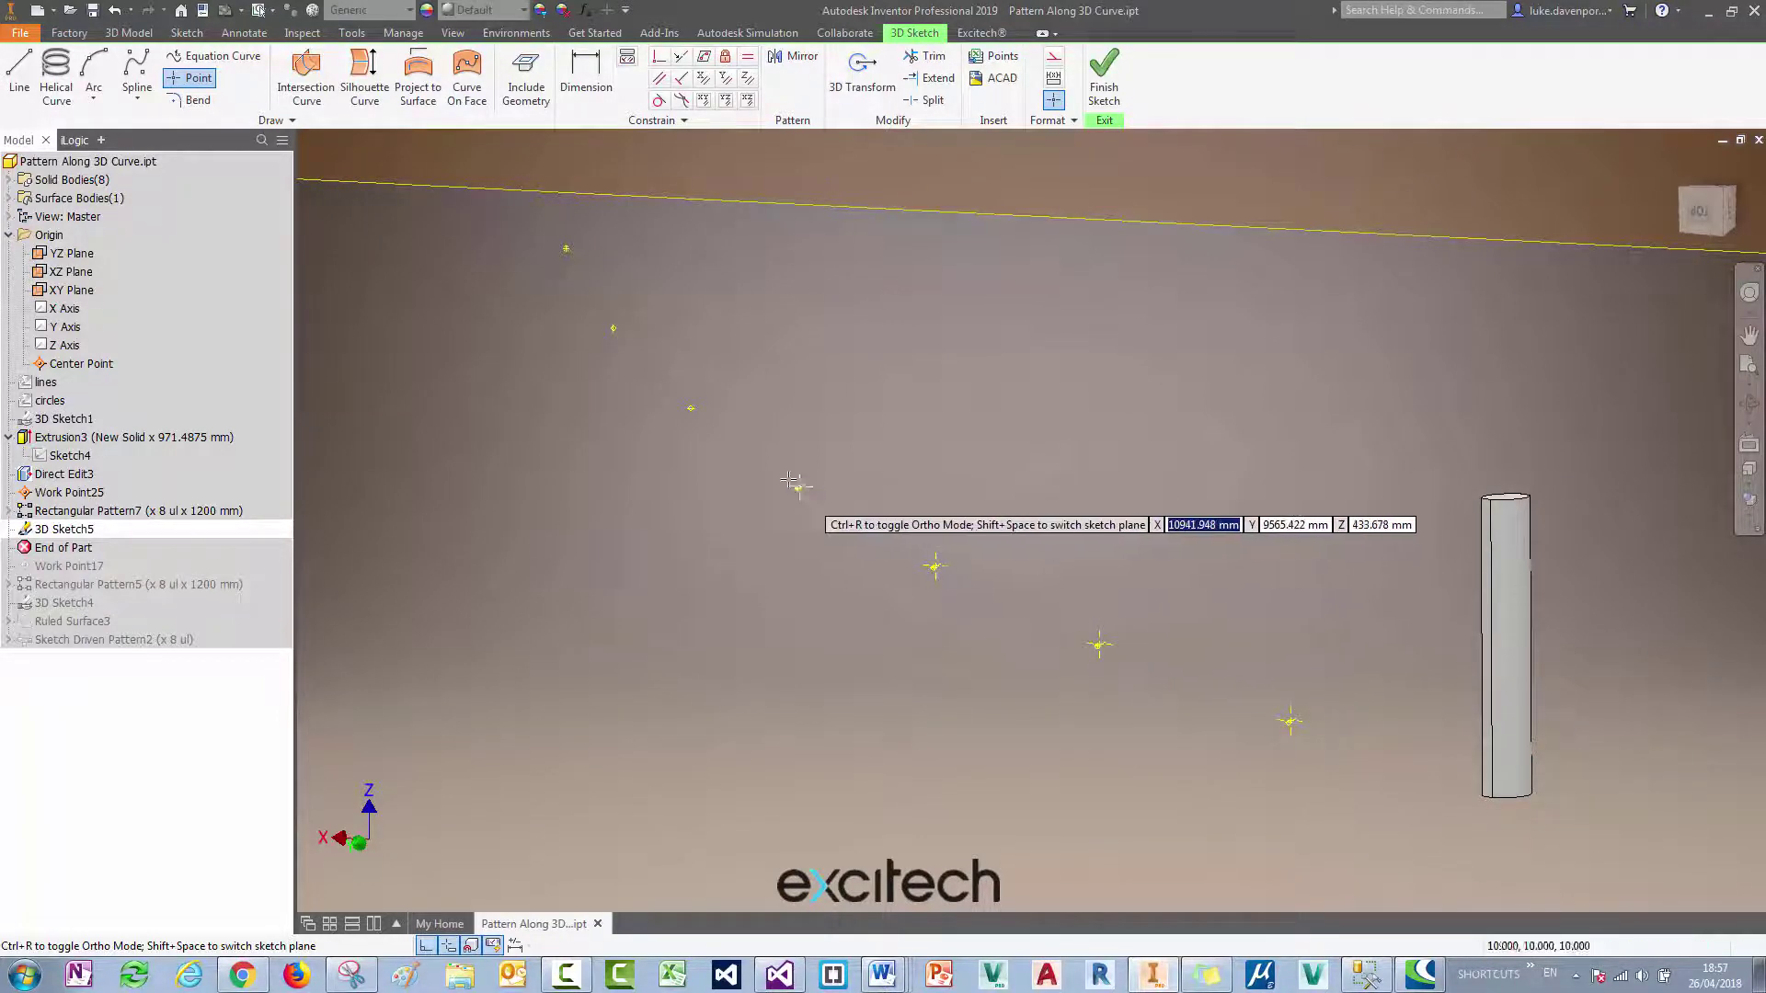
pyautogui.click(690, 407)
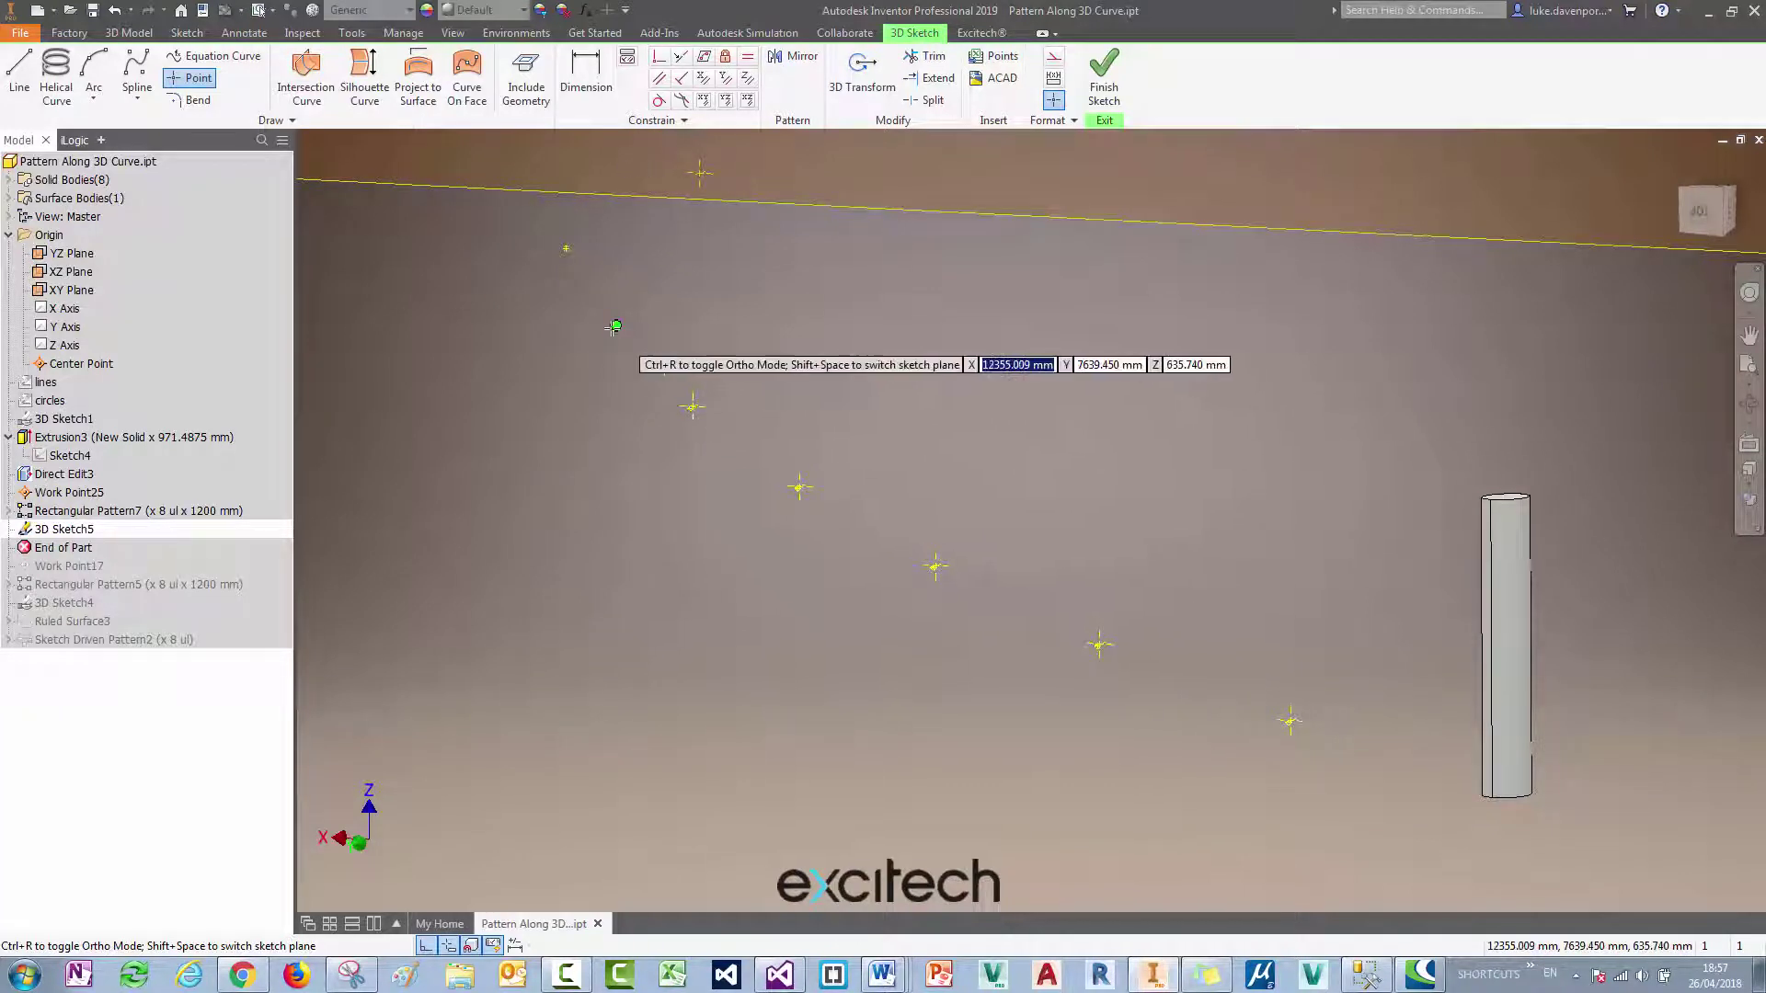
# Delete the stray sketch point lying off the row of work points and finish the 3D sketch.
pyautogui.moveTo(781, 281); pyautogui.dragTo(803, 326, button='middle')
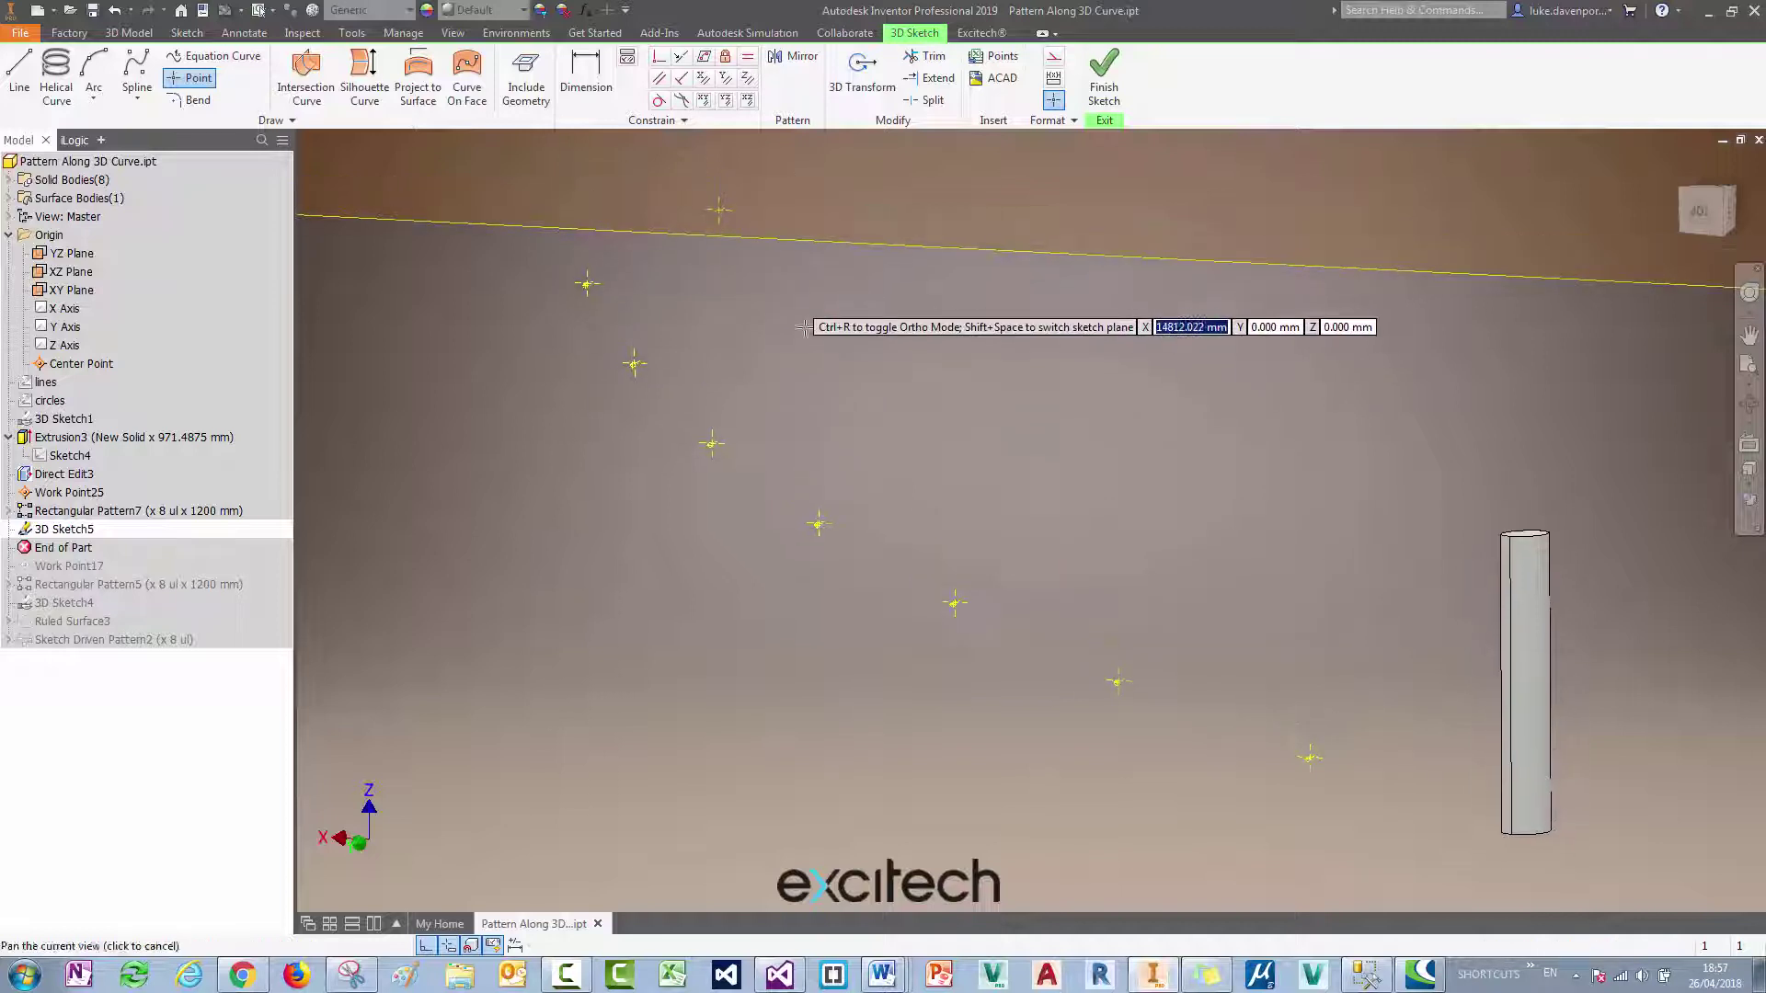
pyautogui.press('Escape')
pyautogui.moveTo(692, 172); pyautogui.dragTo(795, 274)
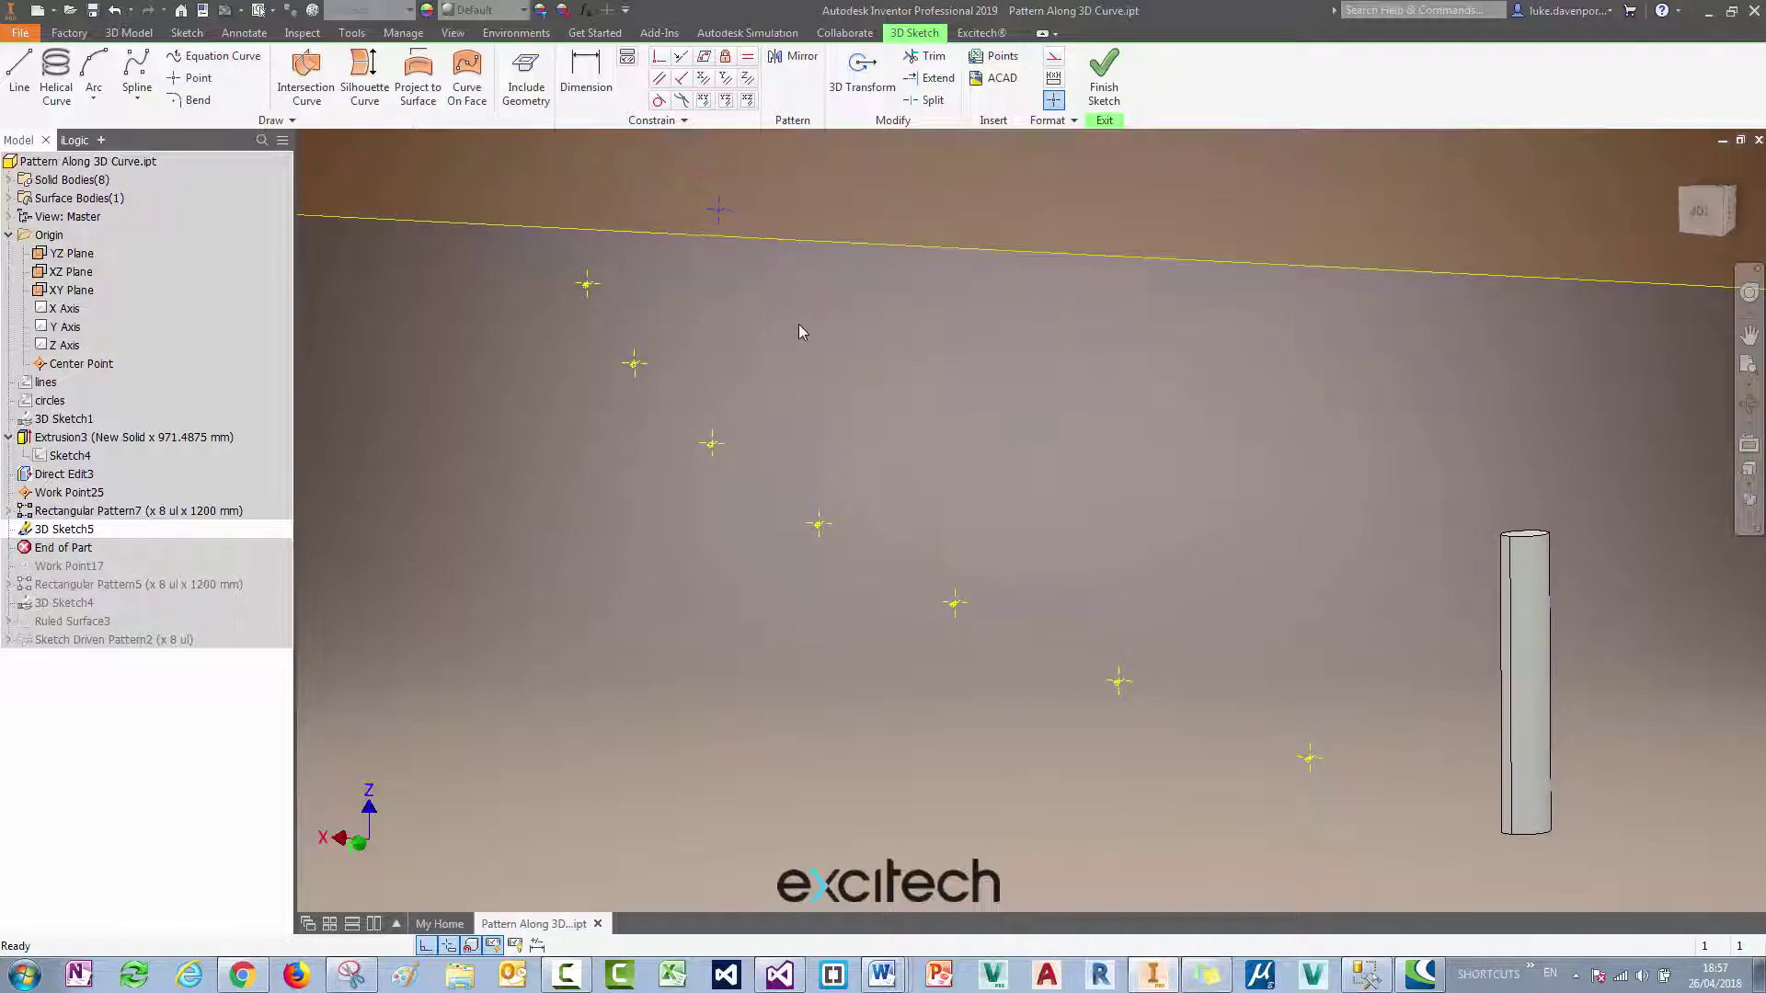
pyautogui.moveTo(846, 410); pyautogui.dragTo(818, 393, button='middle')
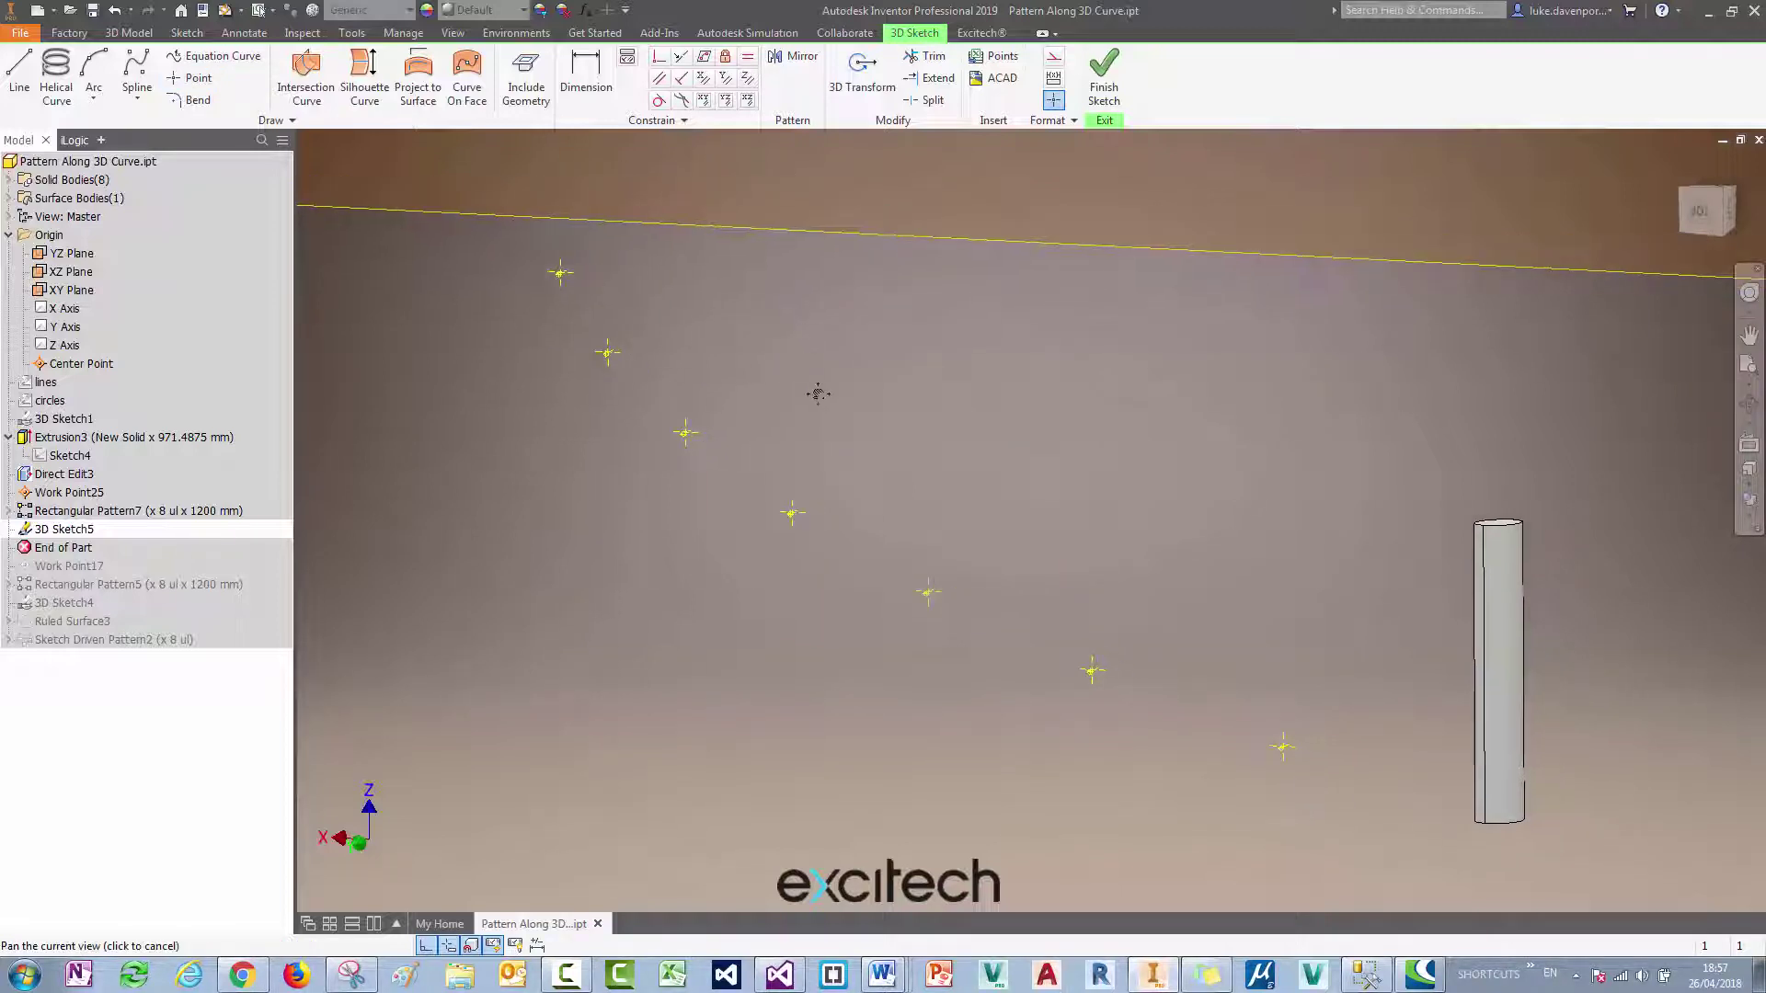
pyautogui.click(1105, 88)
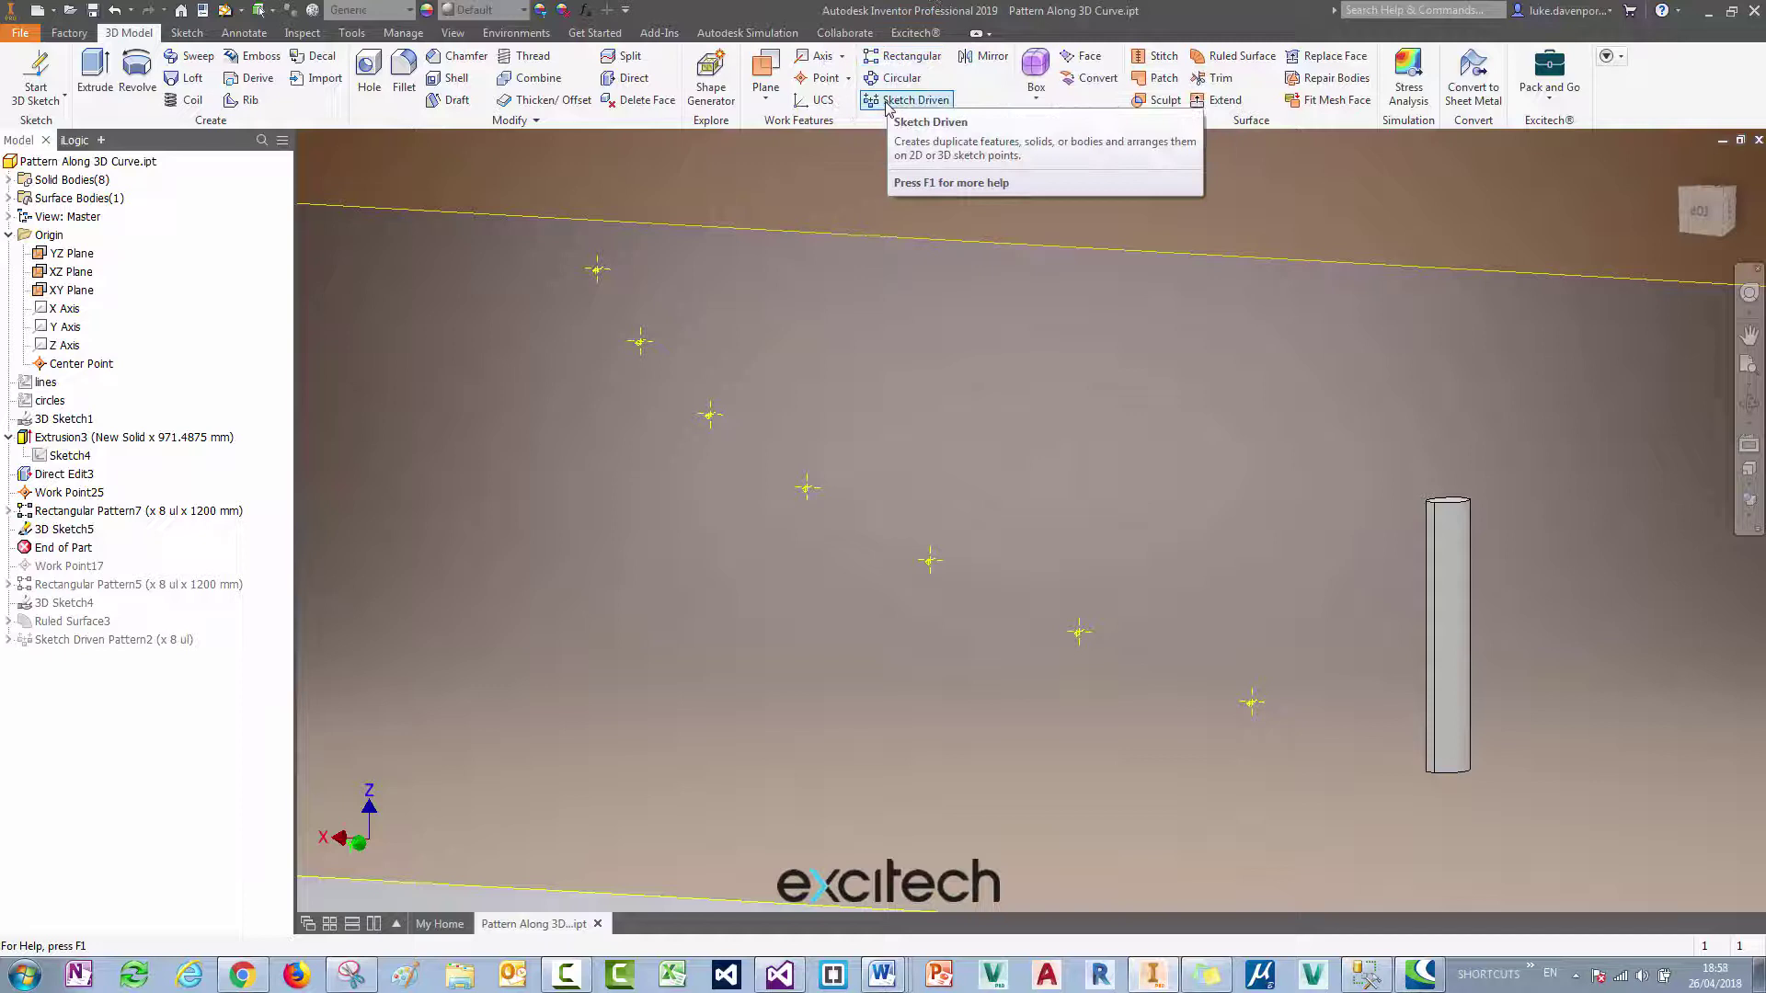
pyautogui.click(888, 107)
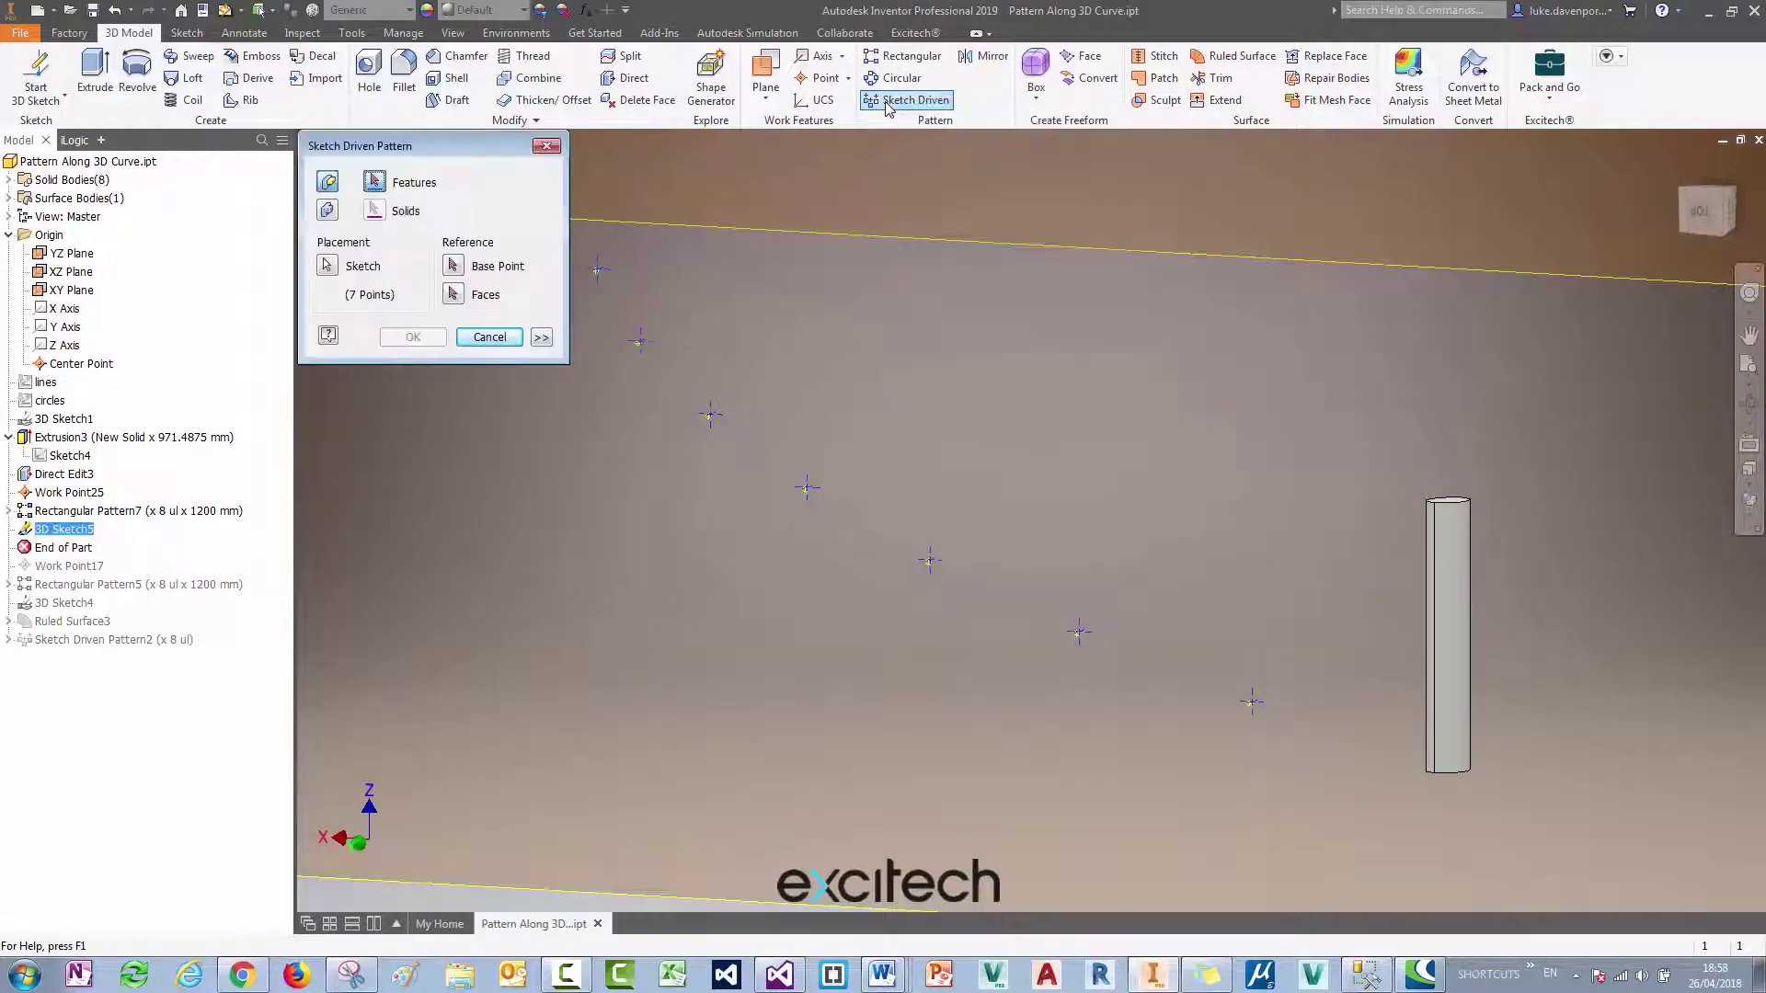
pyautogui.click(1465, 563)
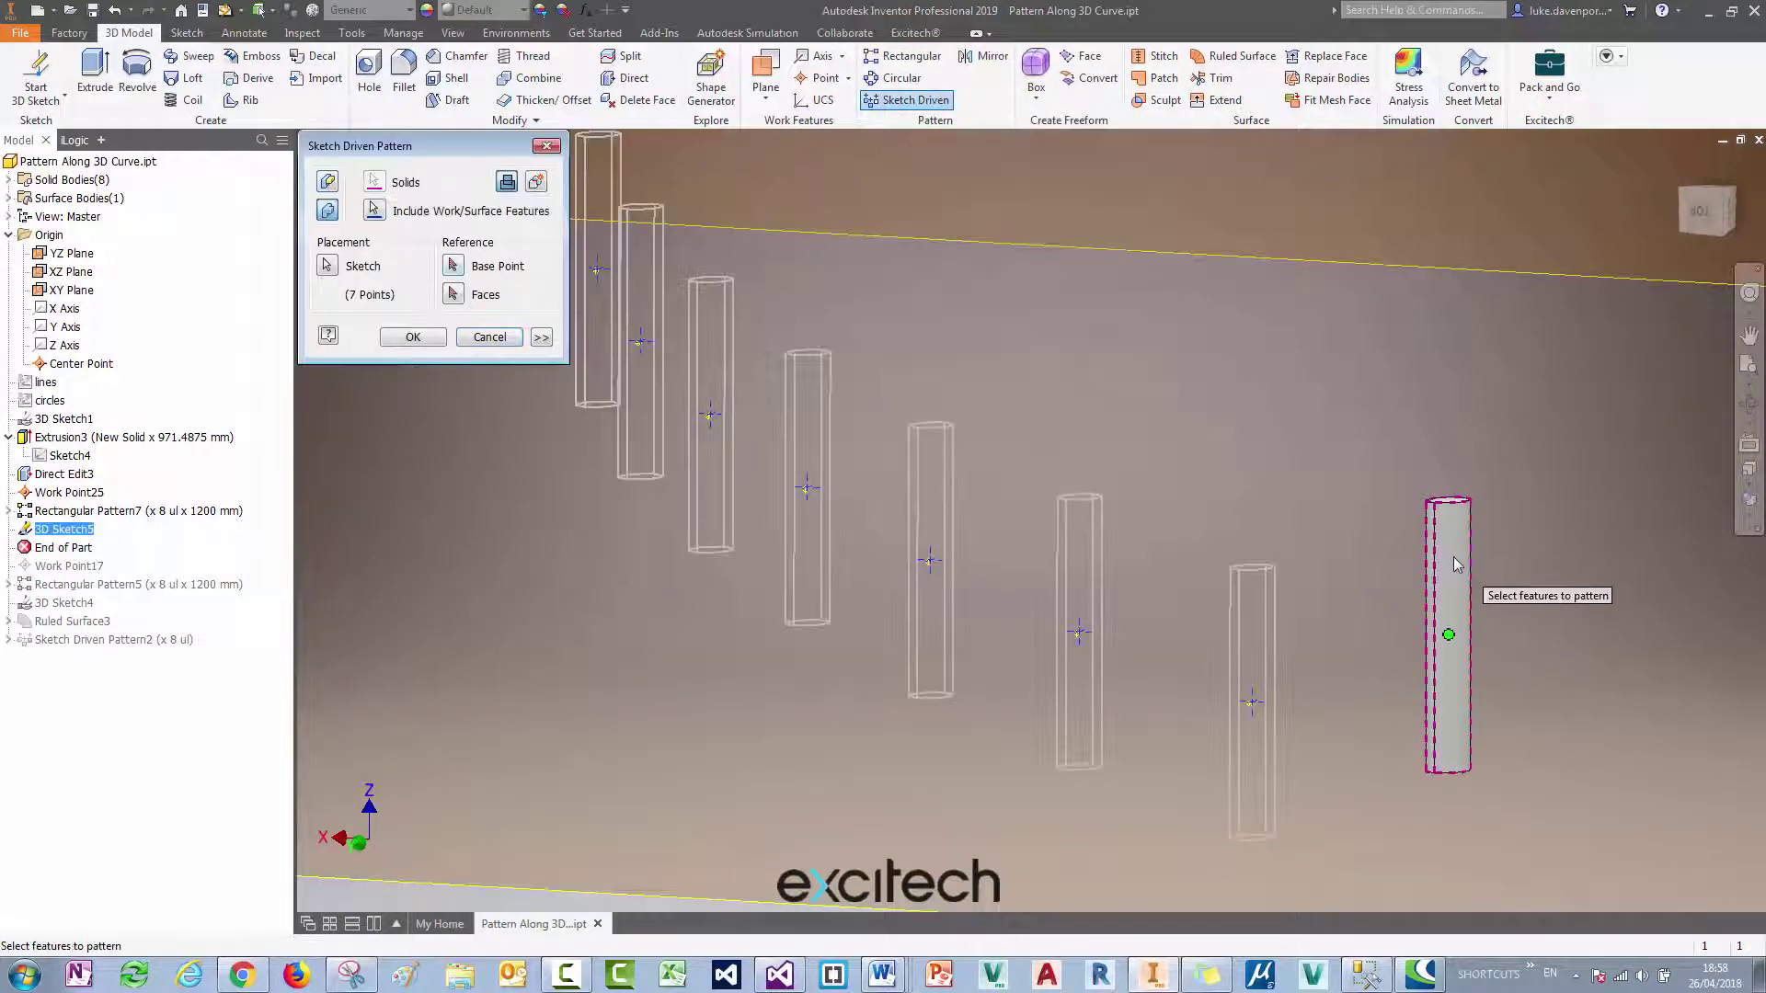
pyautogui.scroll(1, 1223, 473)
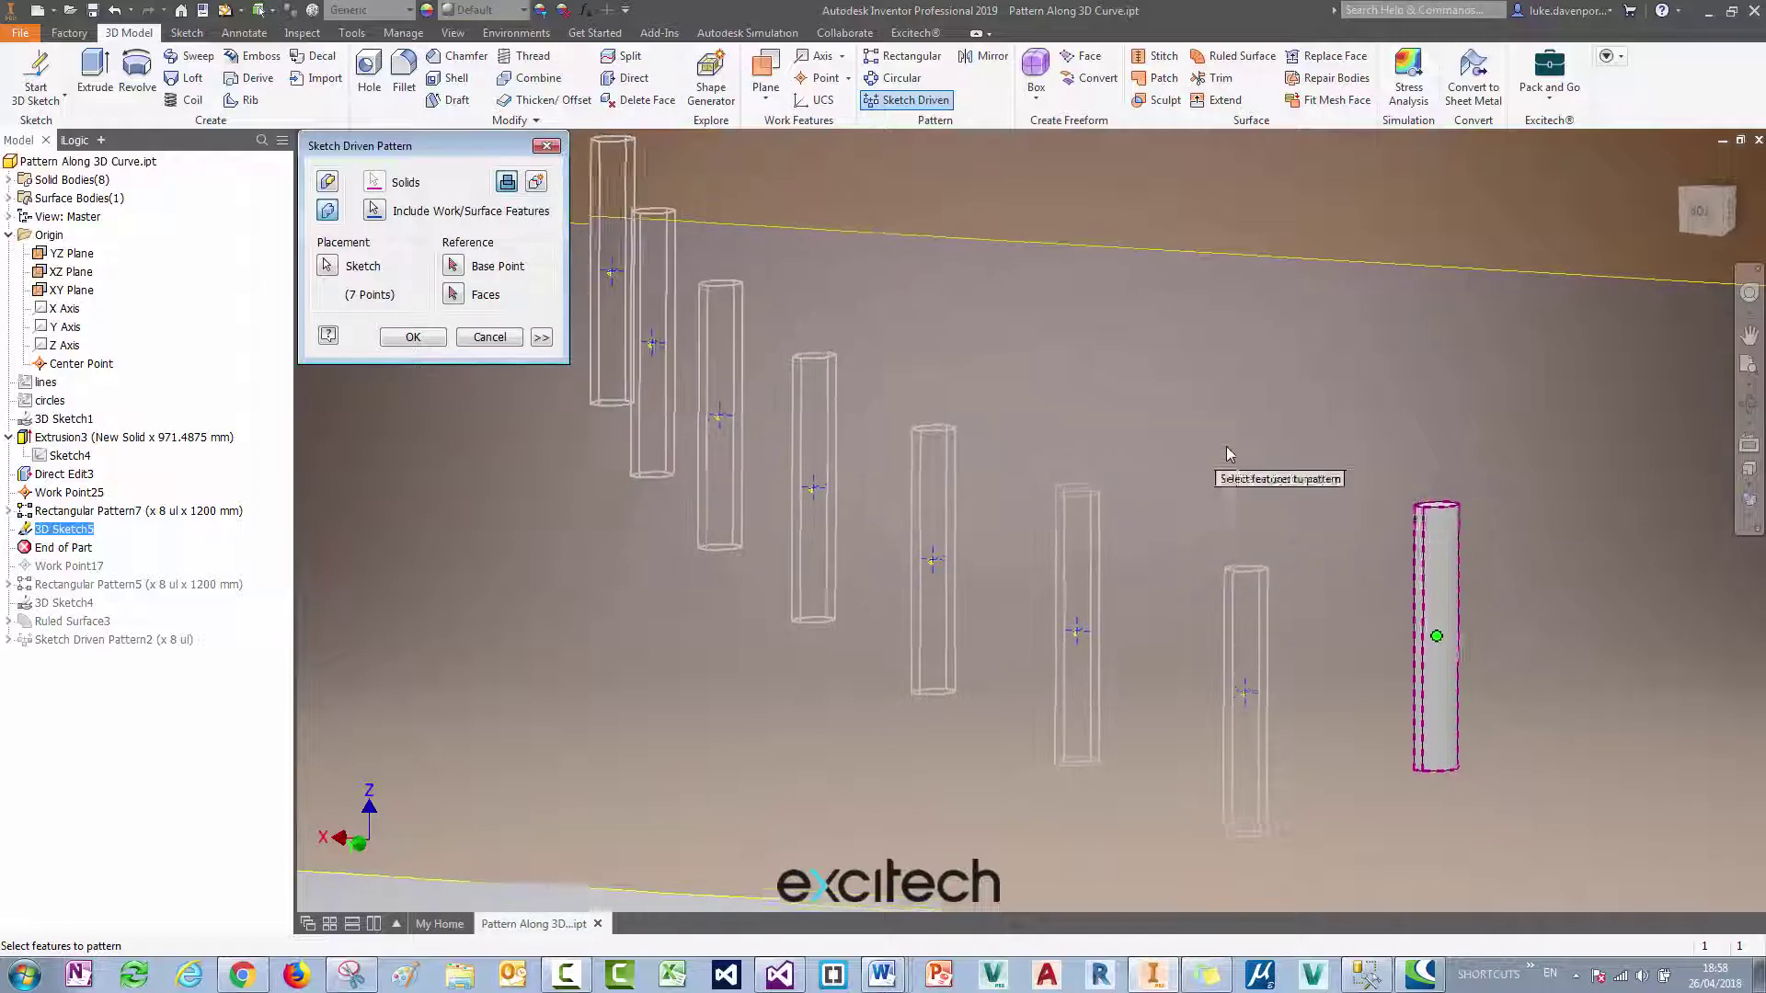
pyautogui.click(453, 268)
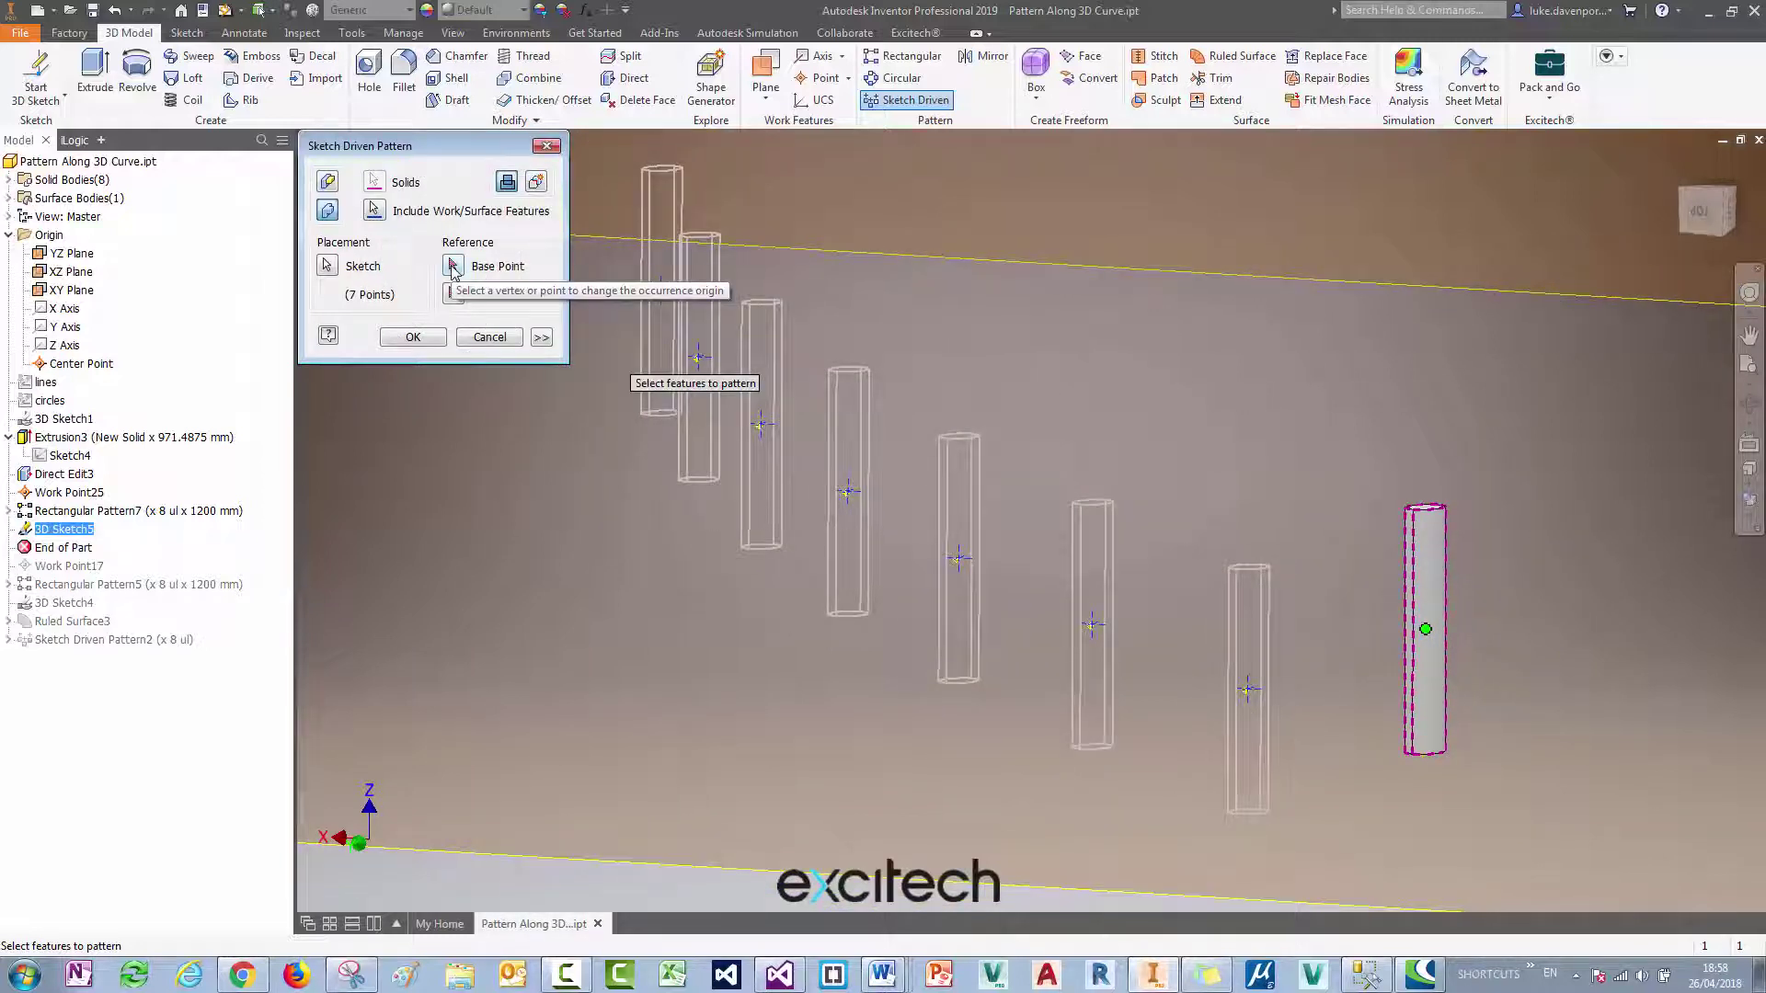
pyautogui.keyDown('shift'); pyautogui.moveTo(1471, 772); pyautogui.dragTo(1499, 465, button='middle'); pyautogui.keyUp('shift')
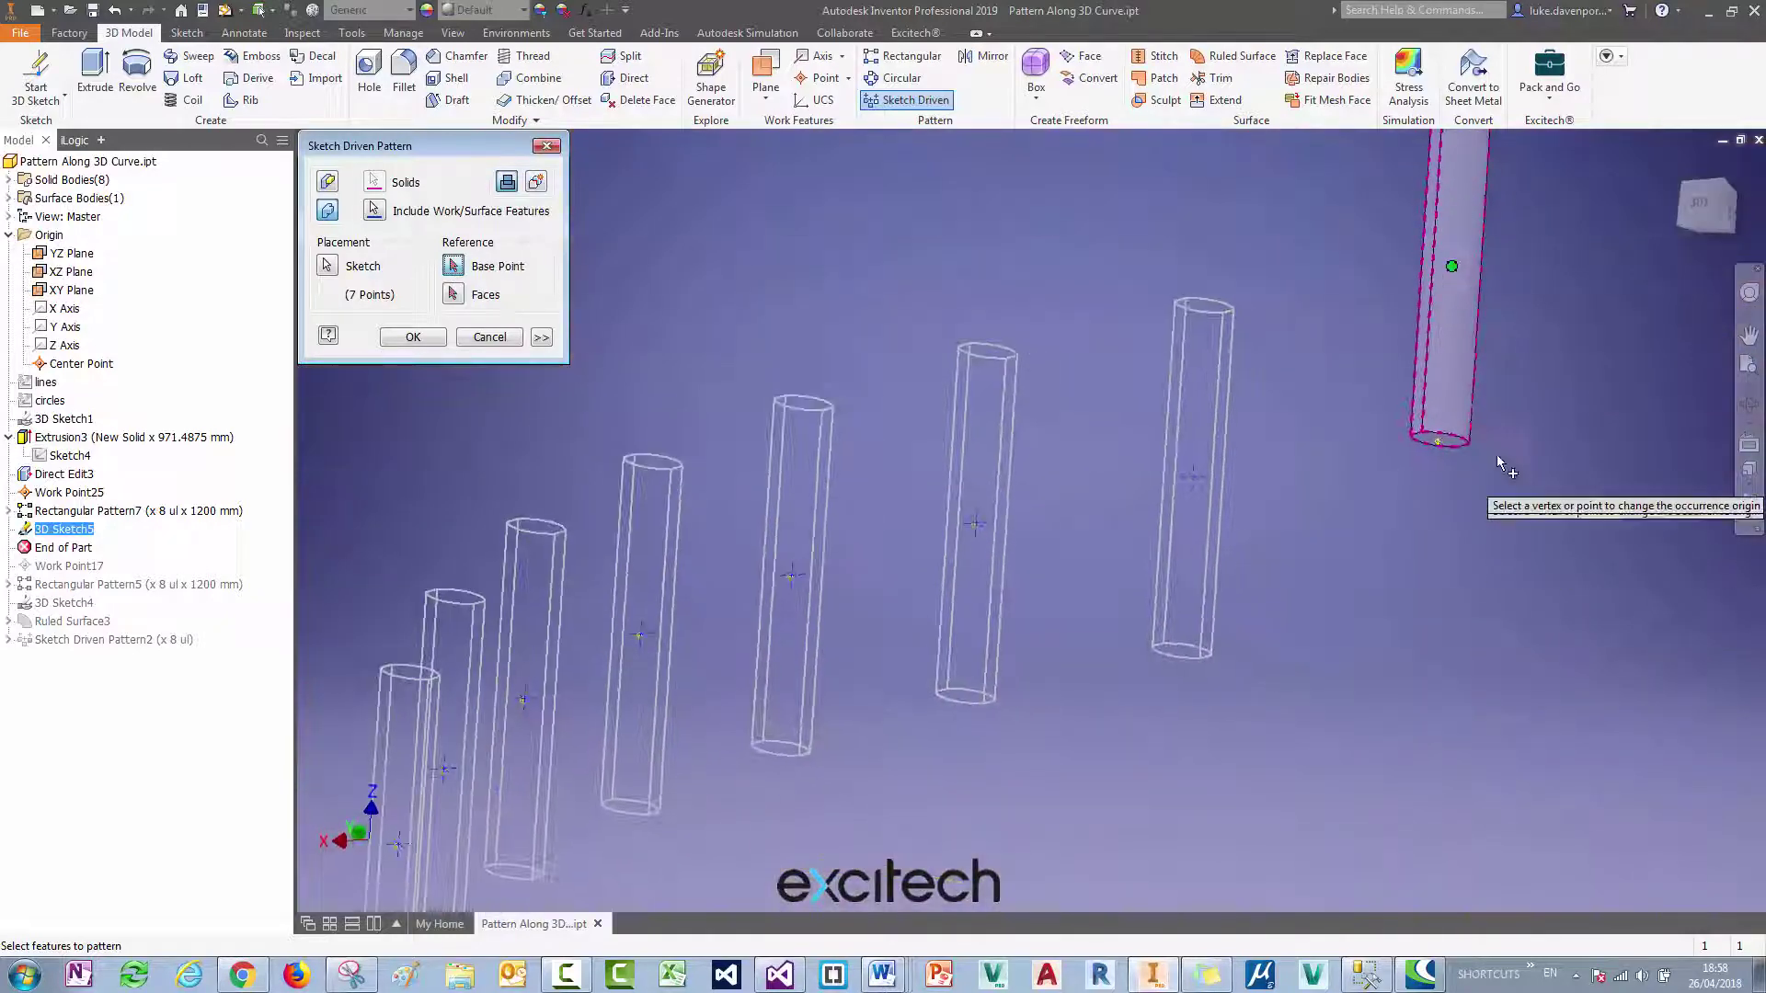
pyautogui.scroll(-5, 1476, 432)
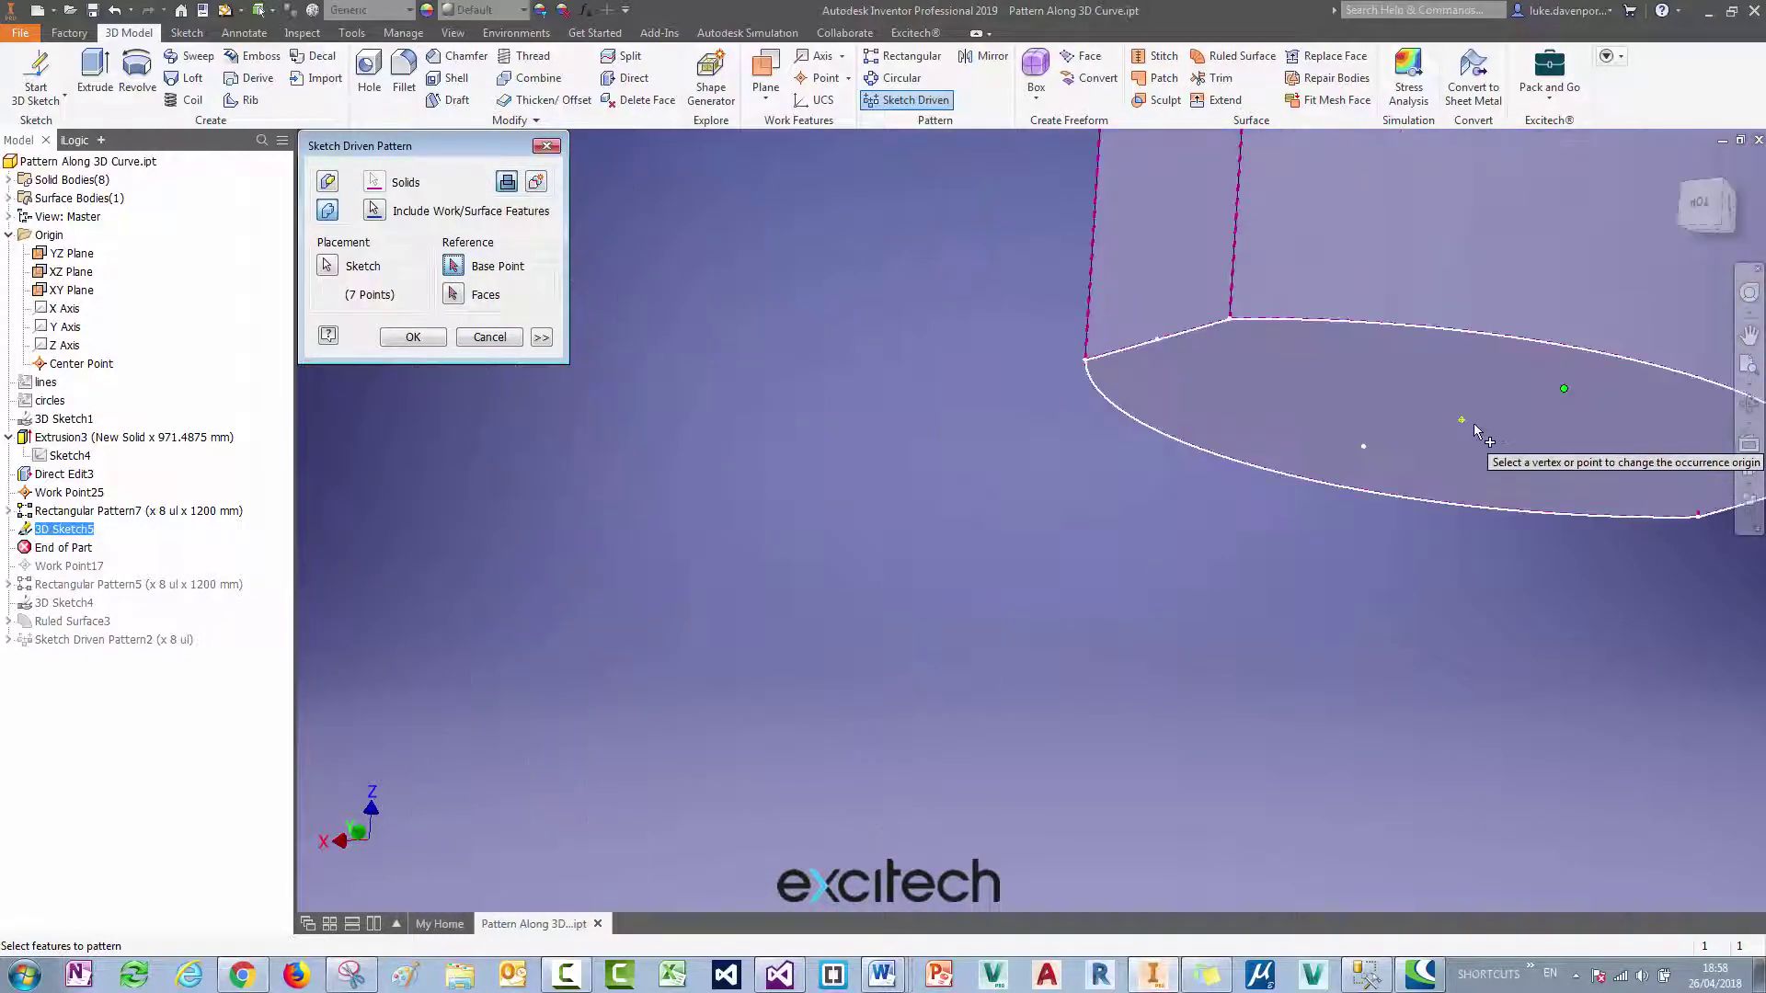
pyautogui.click(1462, 419)
pyautogui.scroll(5, 1402, 646)
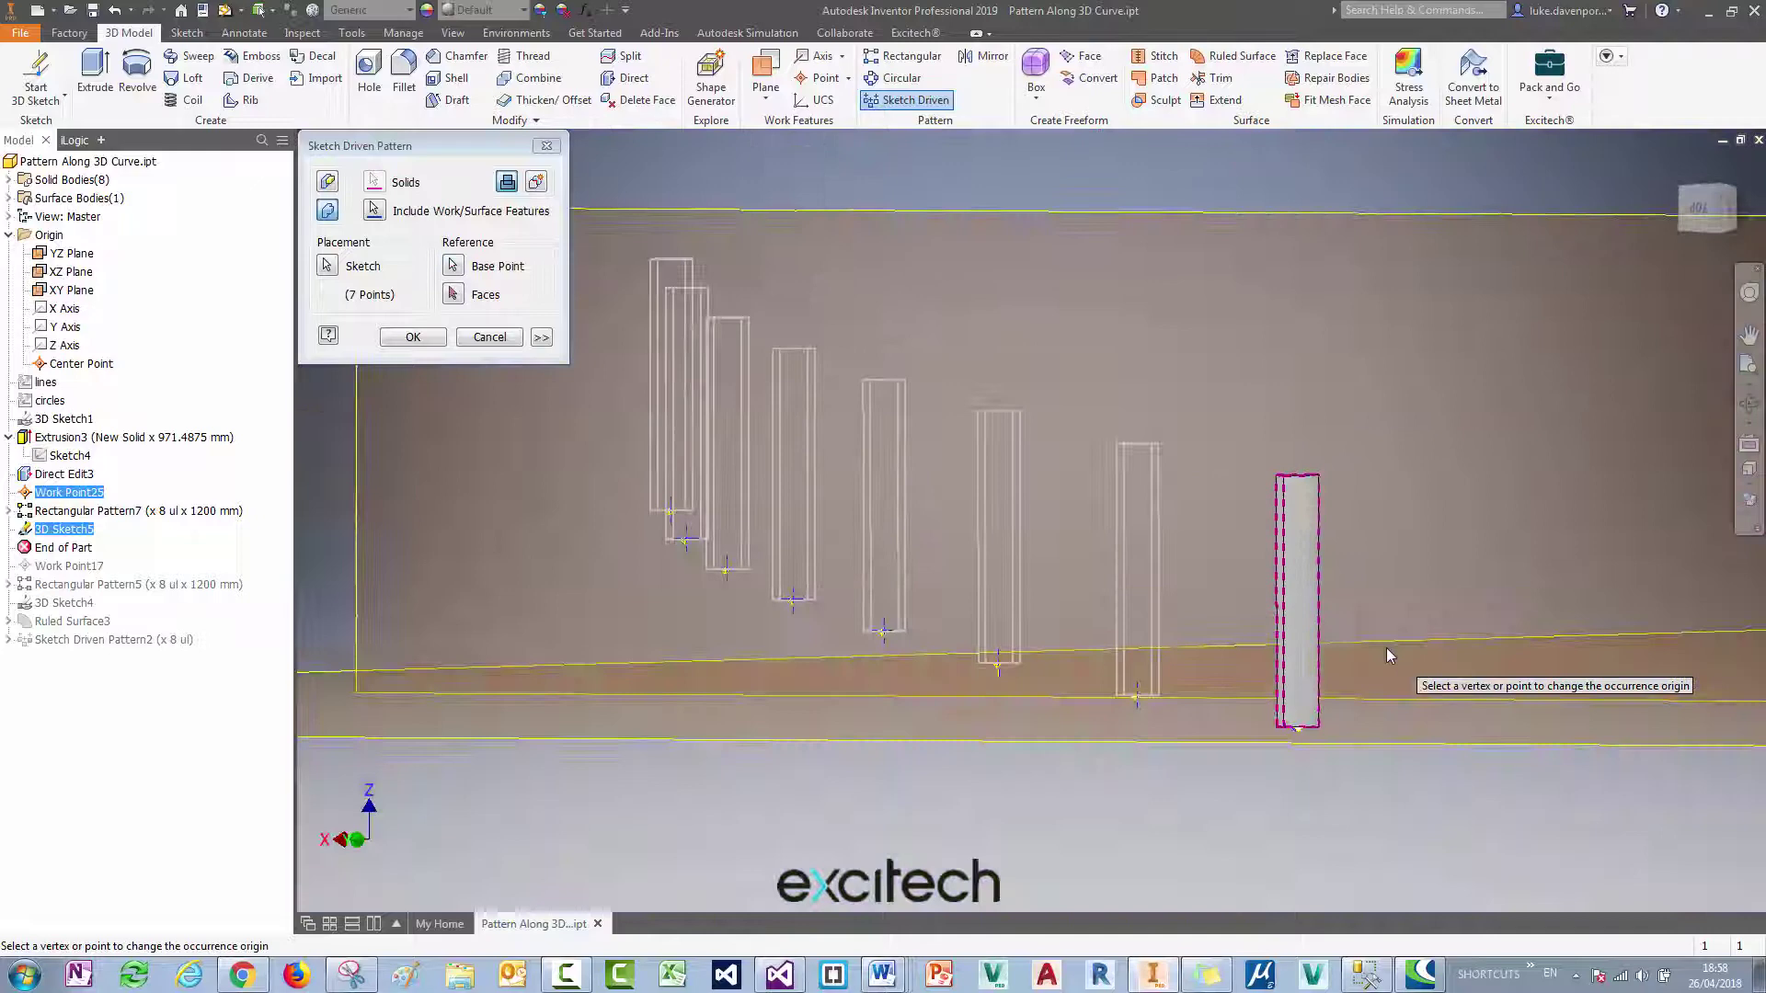
pyautogui.keyDown('shift'); pyautogui.moveTo(1387, 647); pyautogui.dragTo(1422, 704, button='middle'); pyautogui.keyUp('shift')
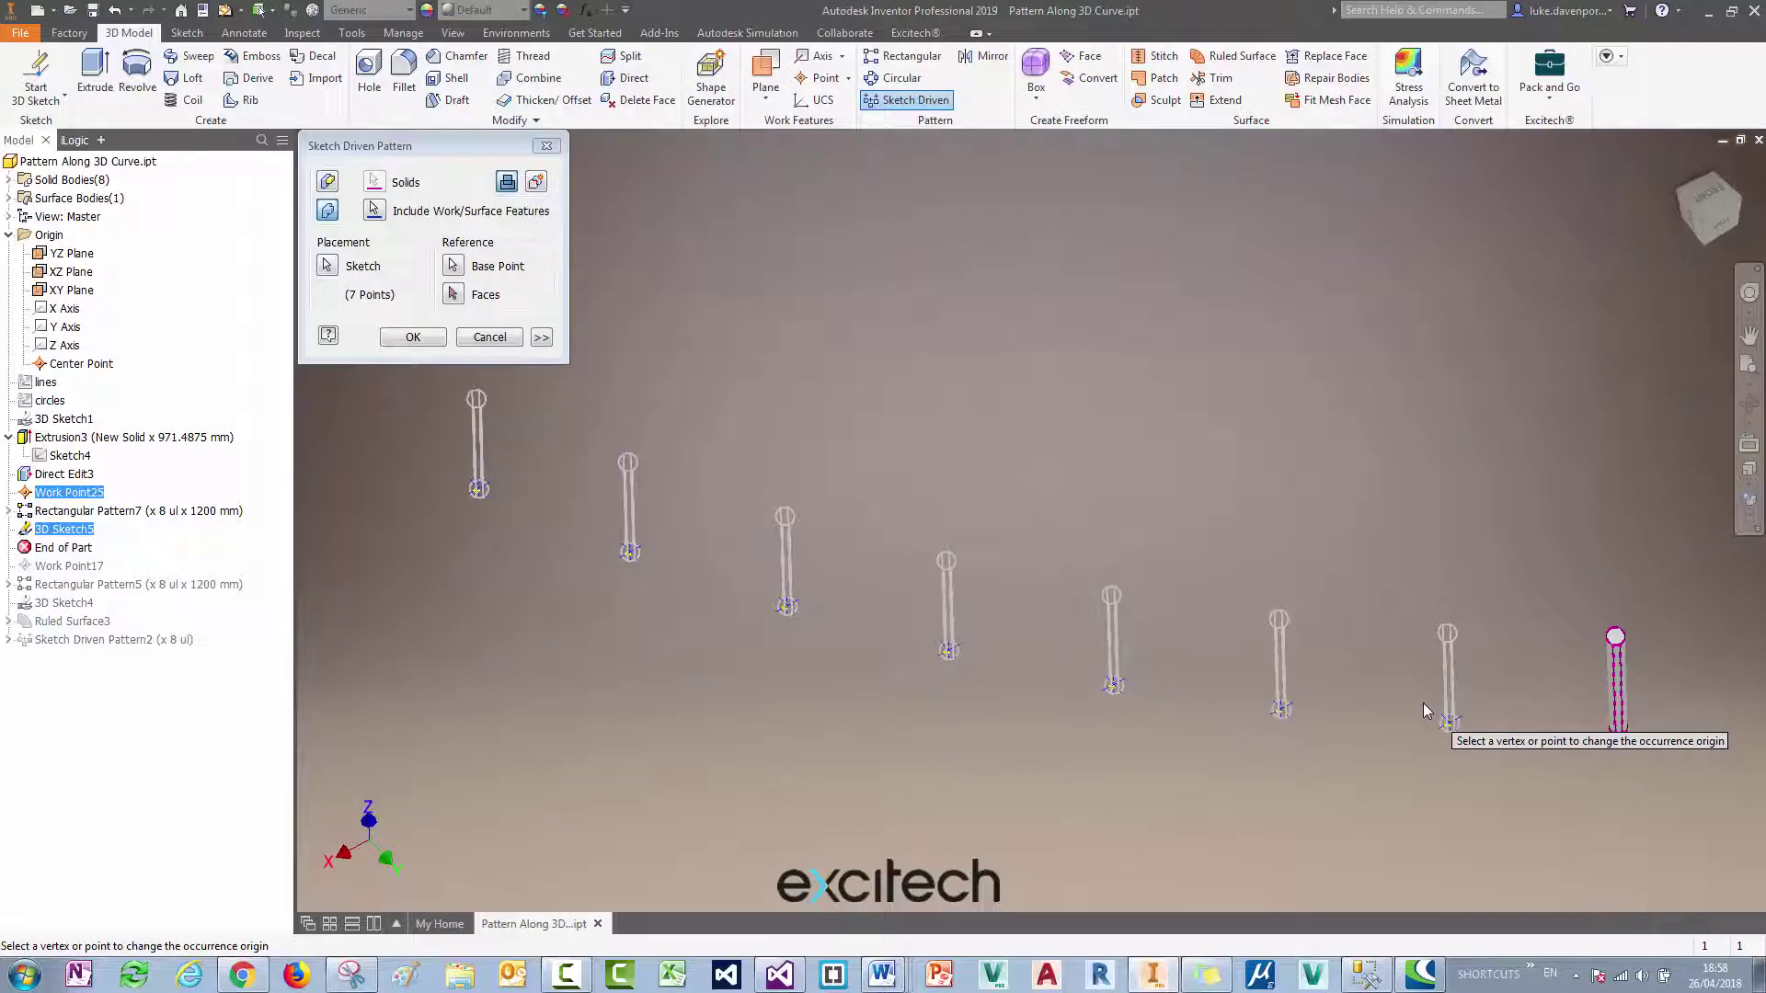
pyautogui.click(453, 295)
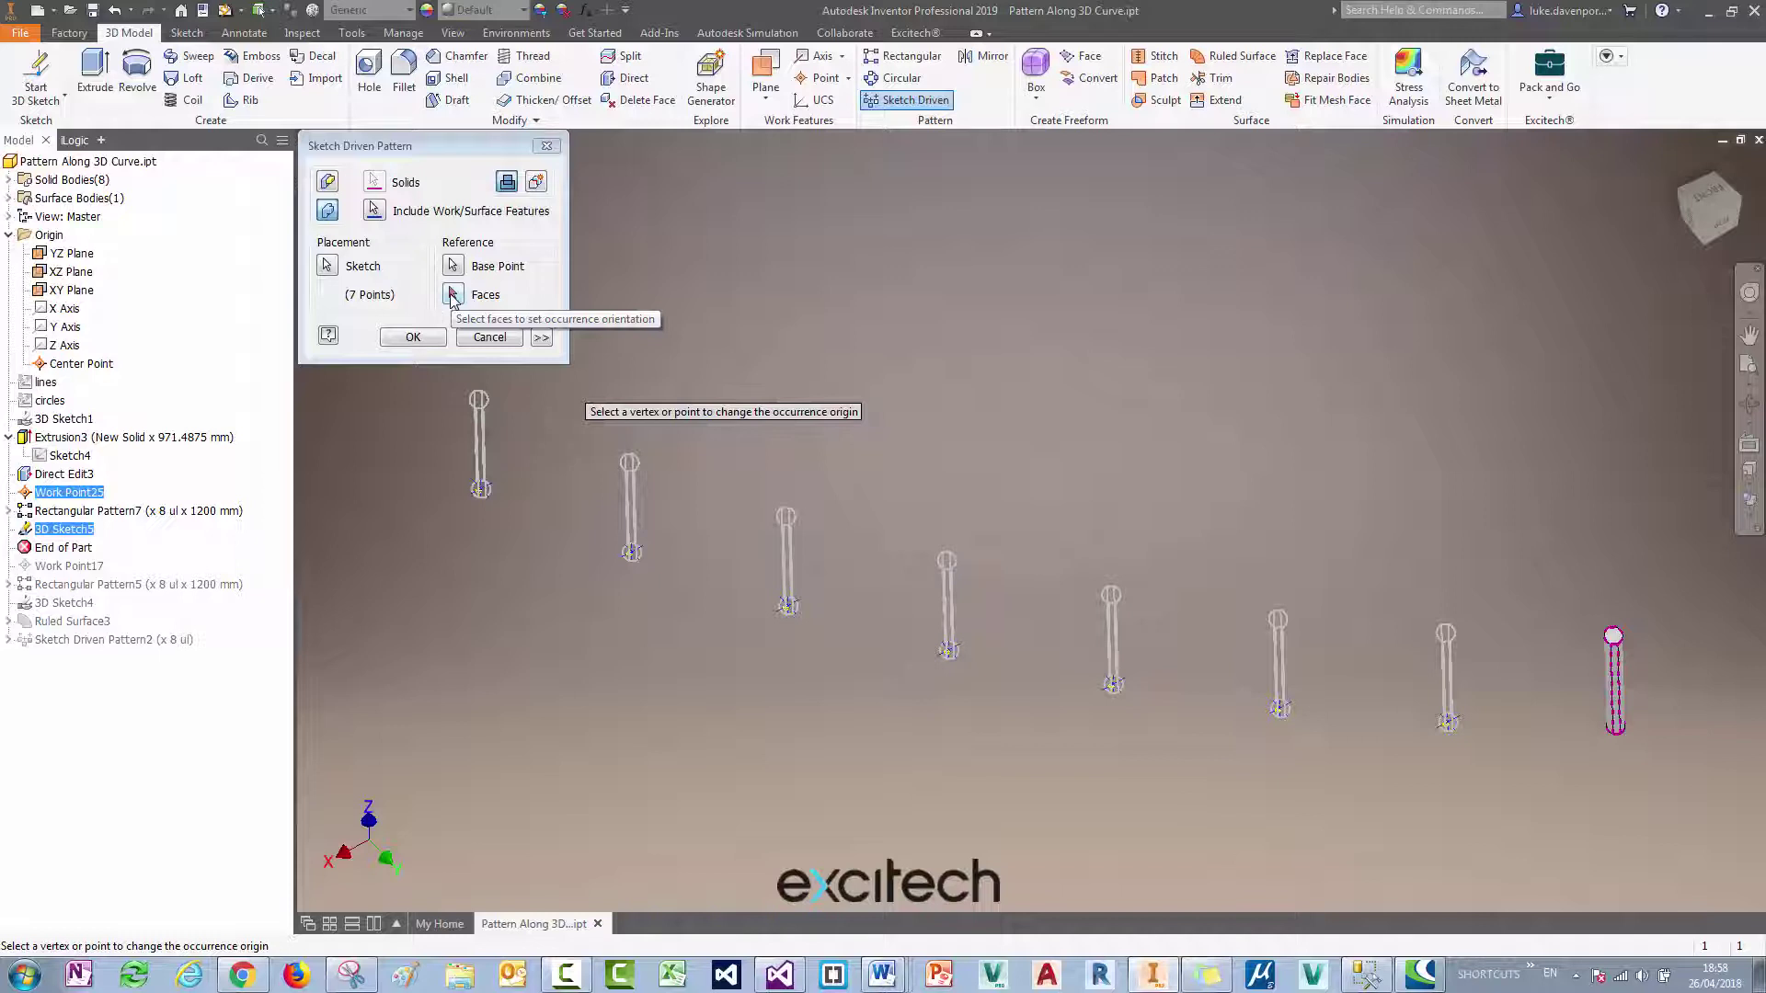
pyautogui.click(489, 338)
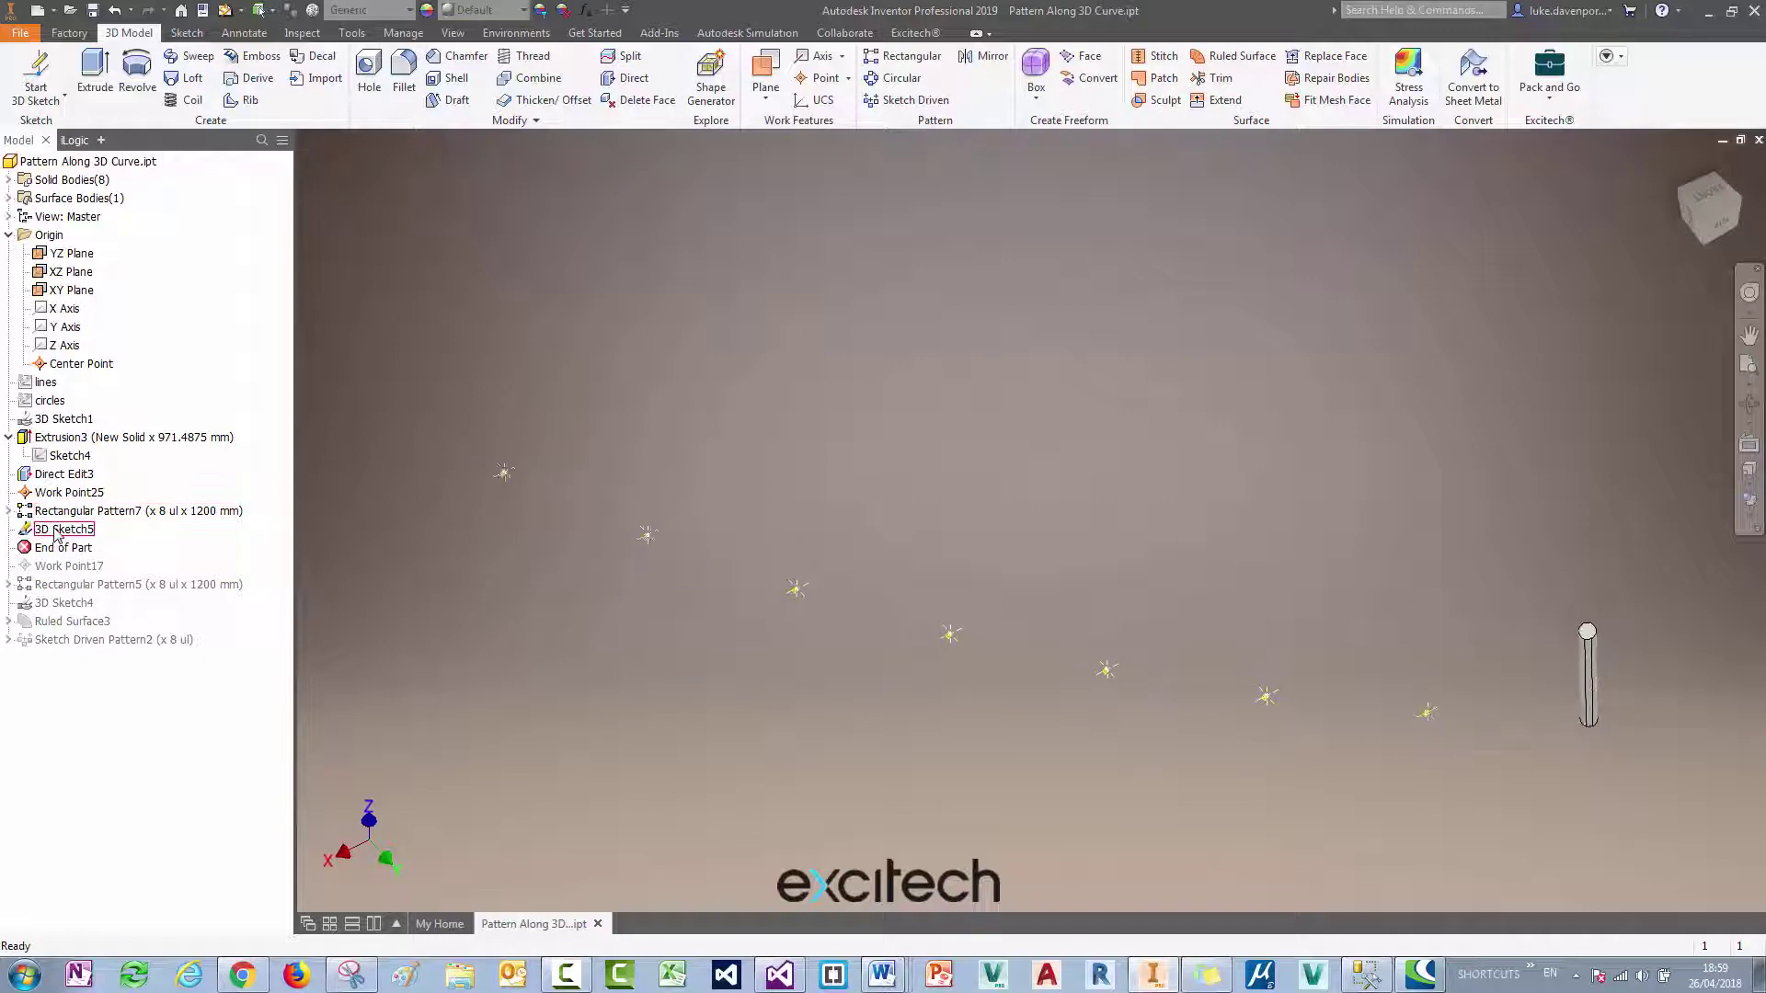
# Show the 3D curve's sketch and create a Vector ruled surface from the curve, extending about 844 mm downward along the vertical construction line.
pyautogui.rightClick(66, 425)
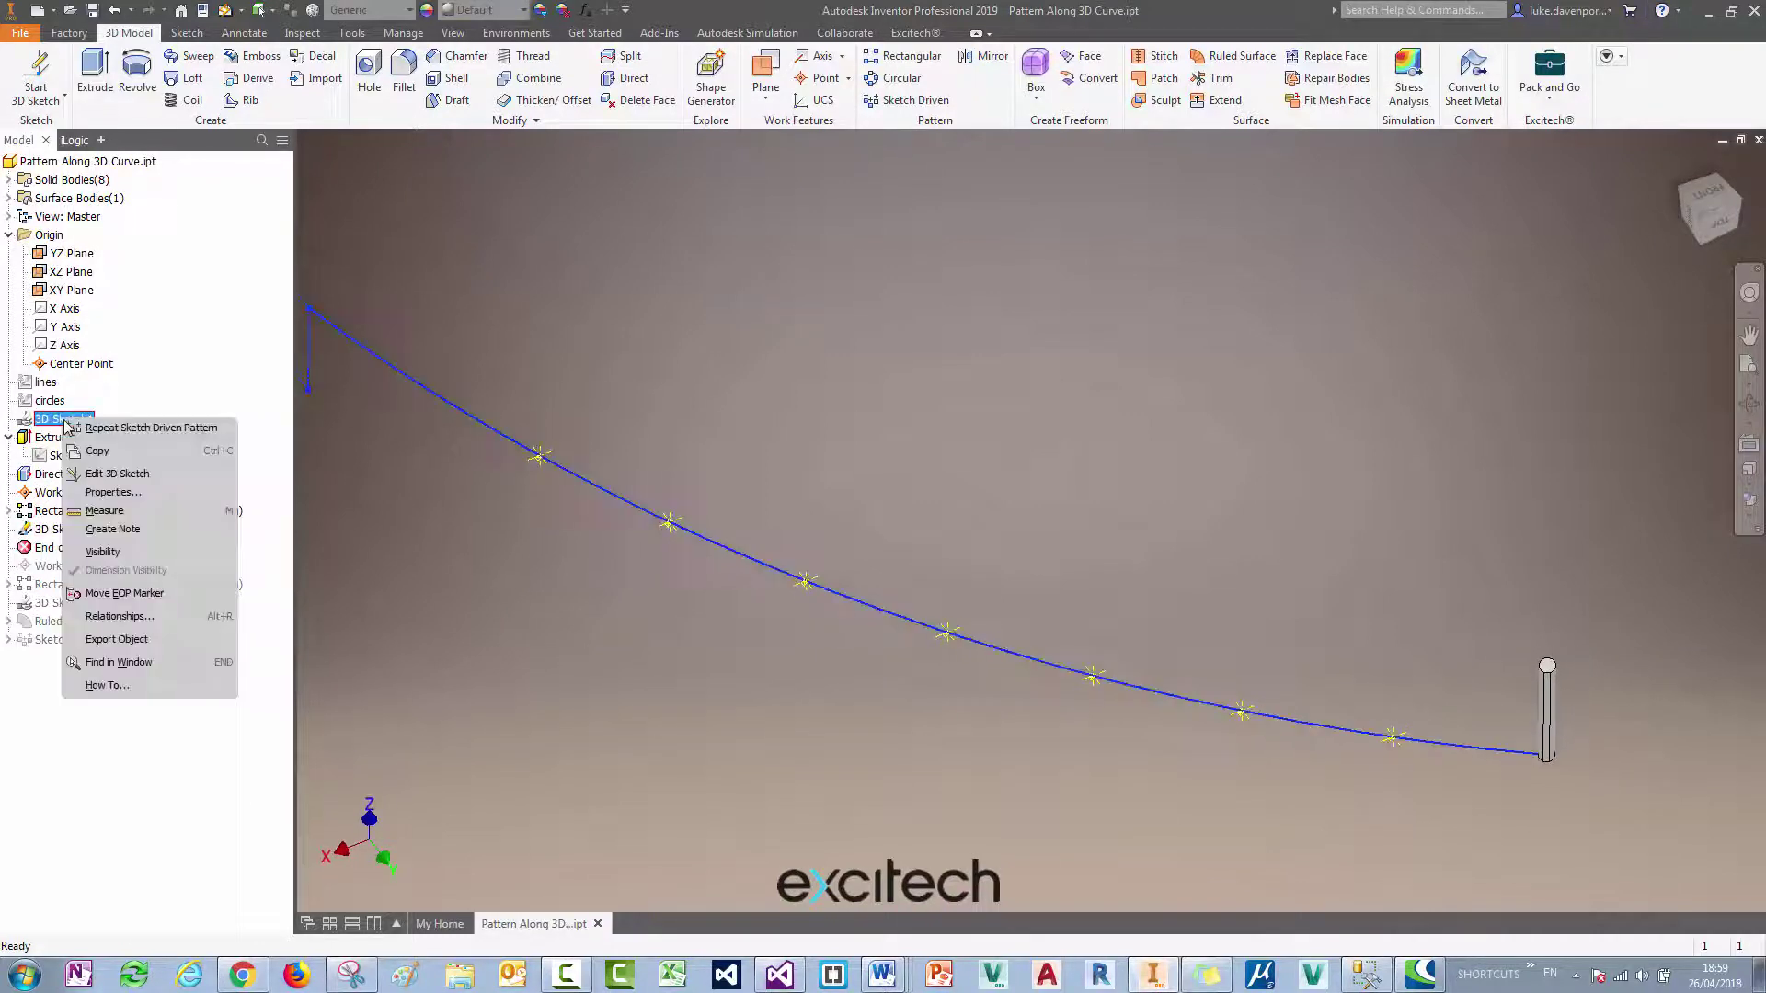
pyautogui.click(97, 554)
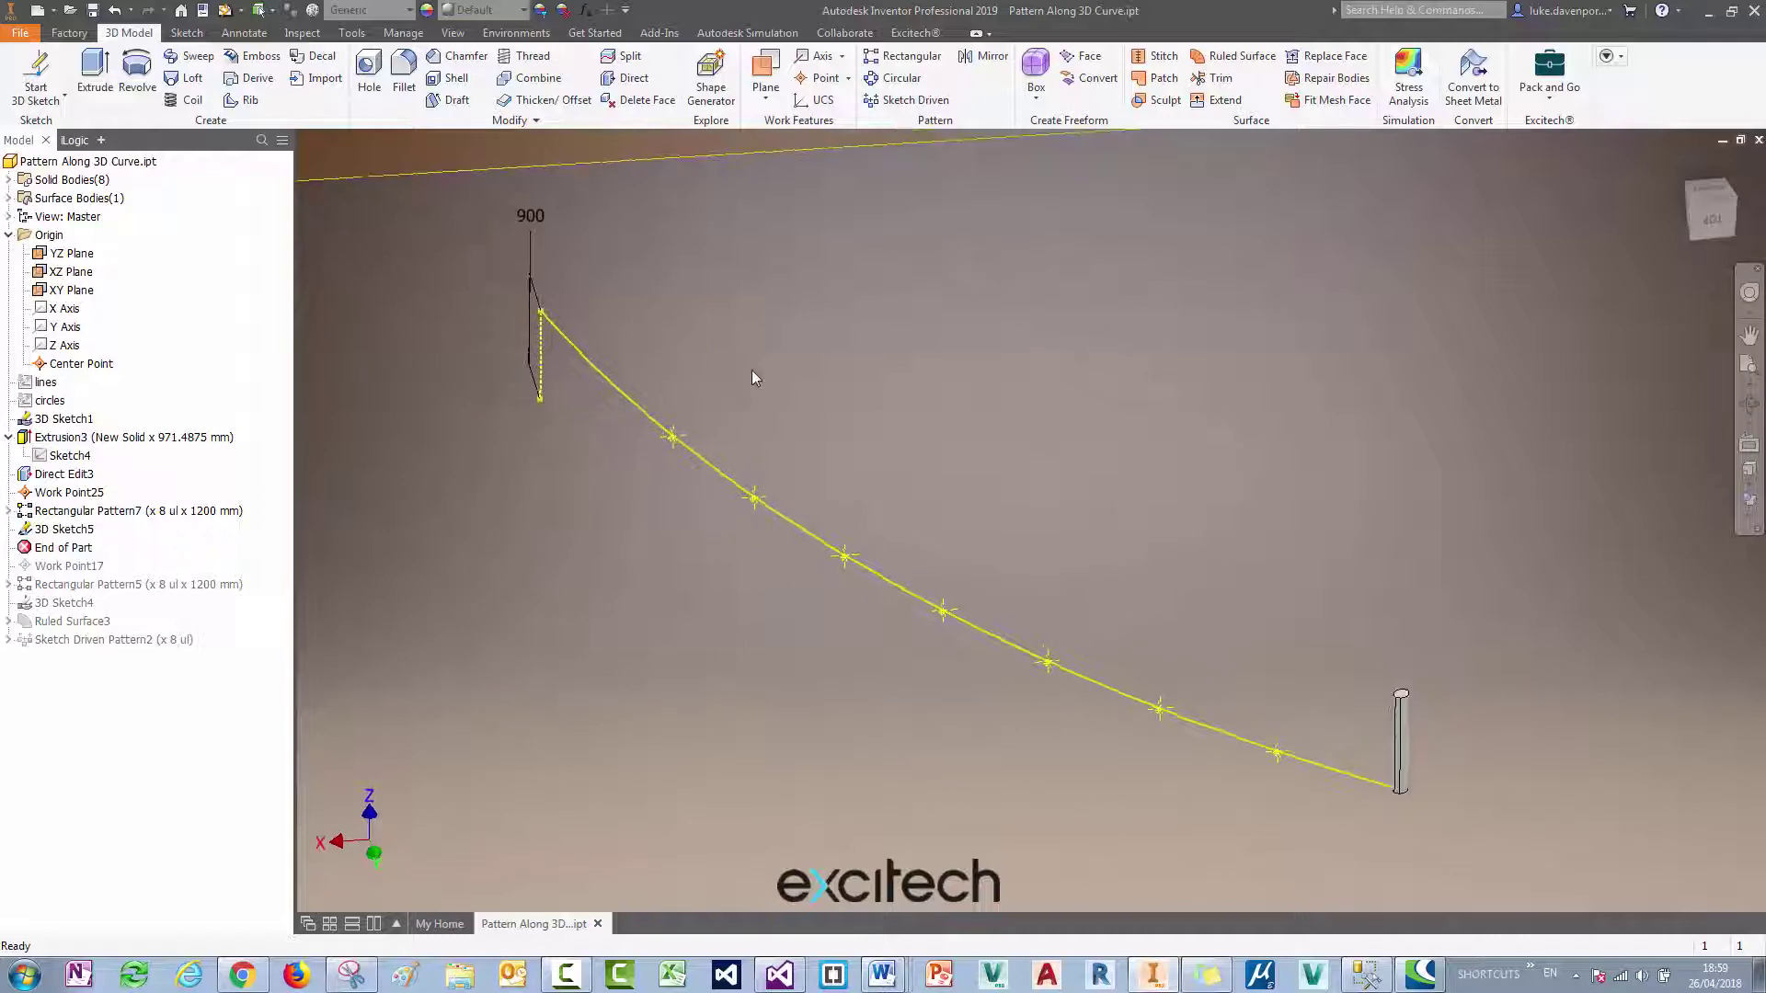
pyautogui.click(1201, 66)
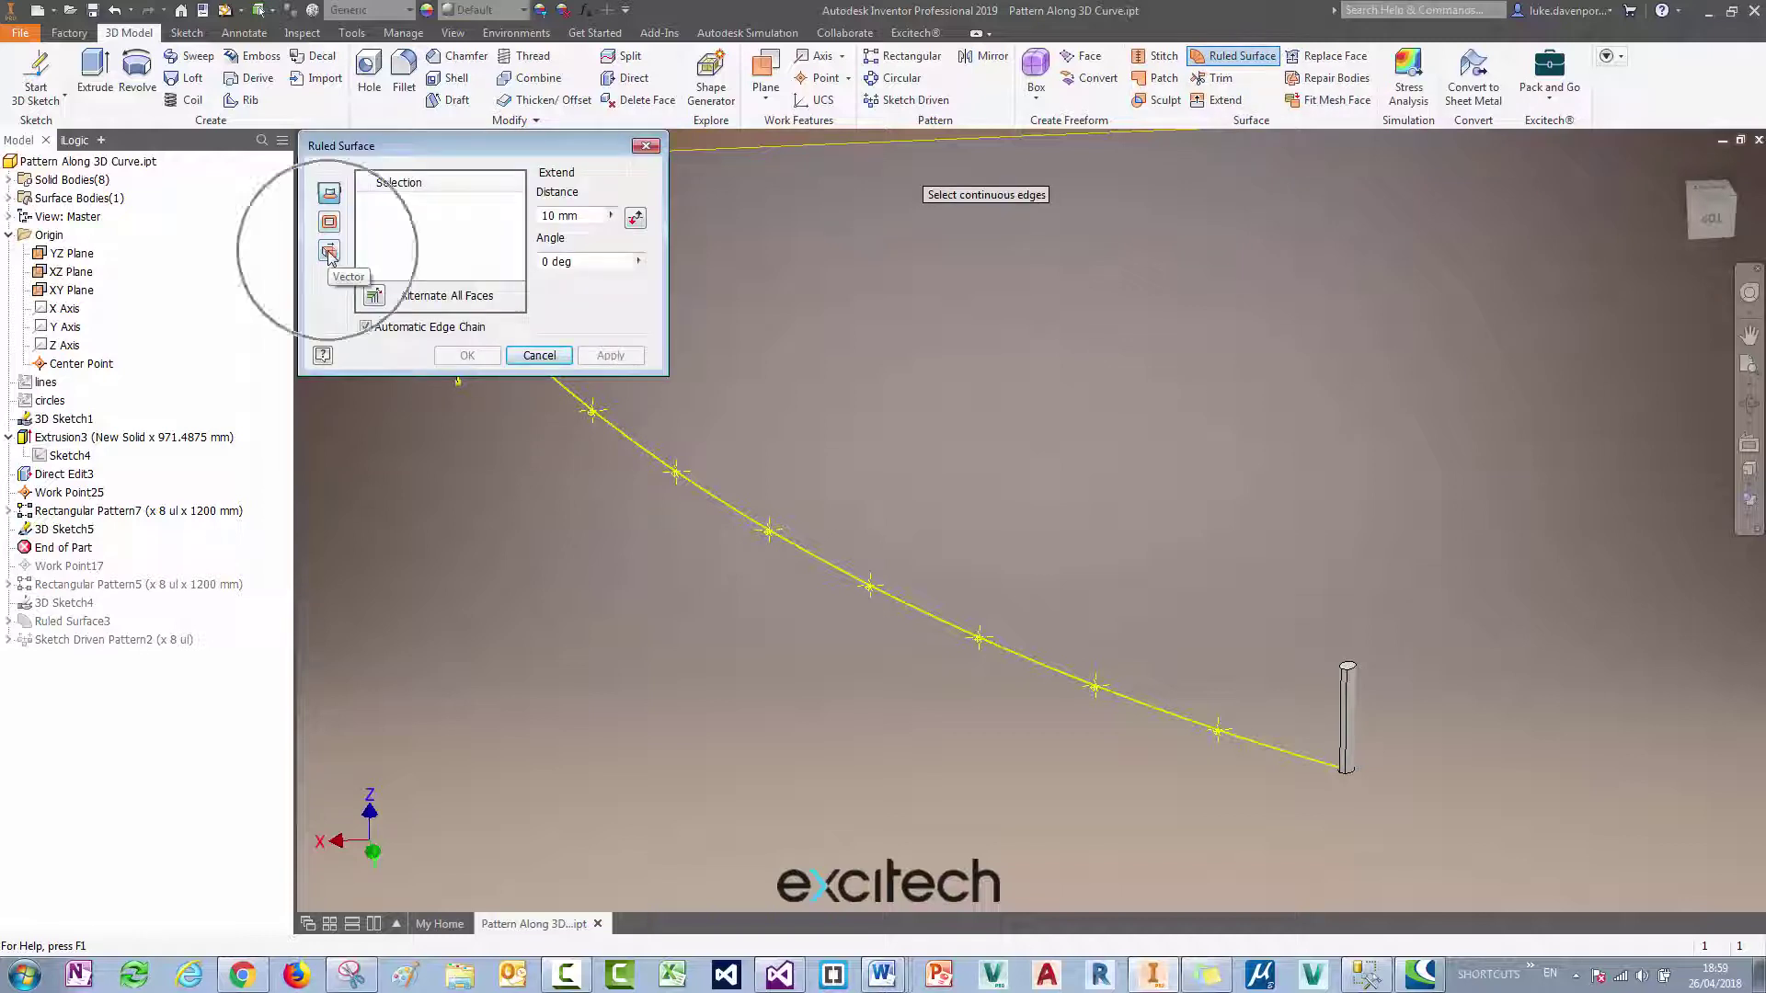
pyautogui.click(328, 251)
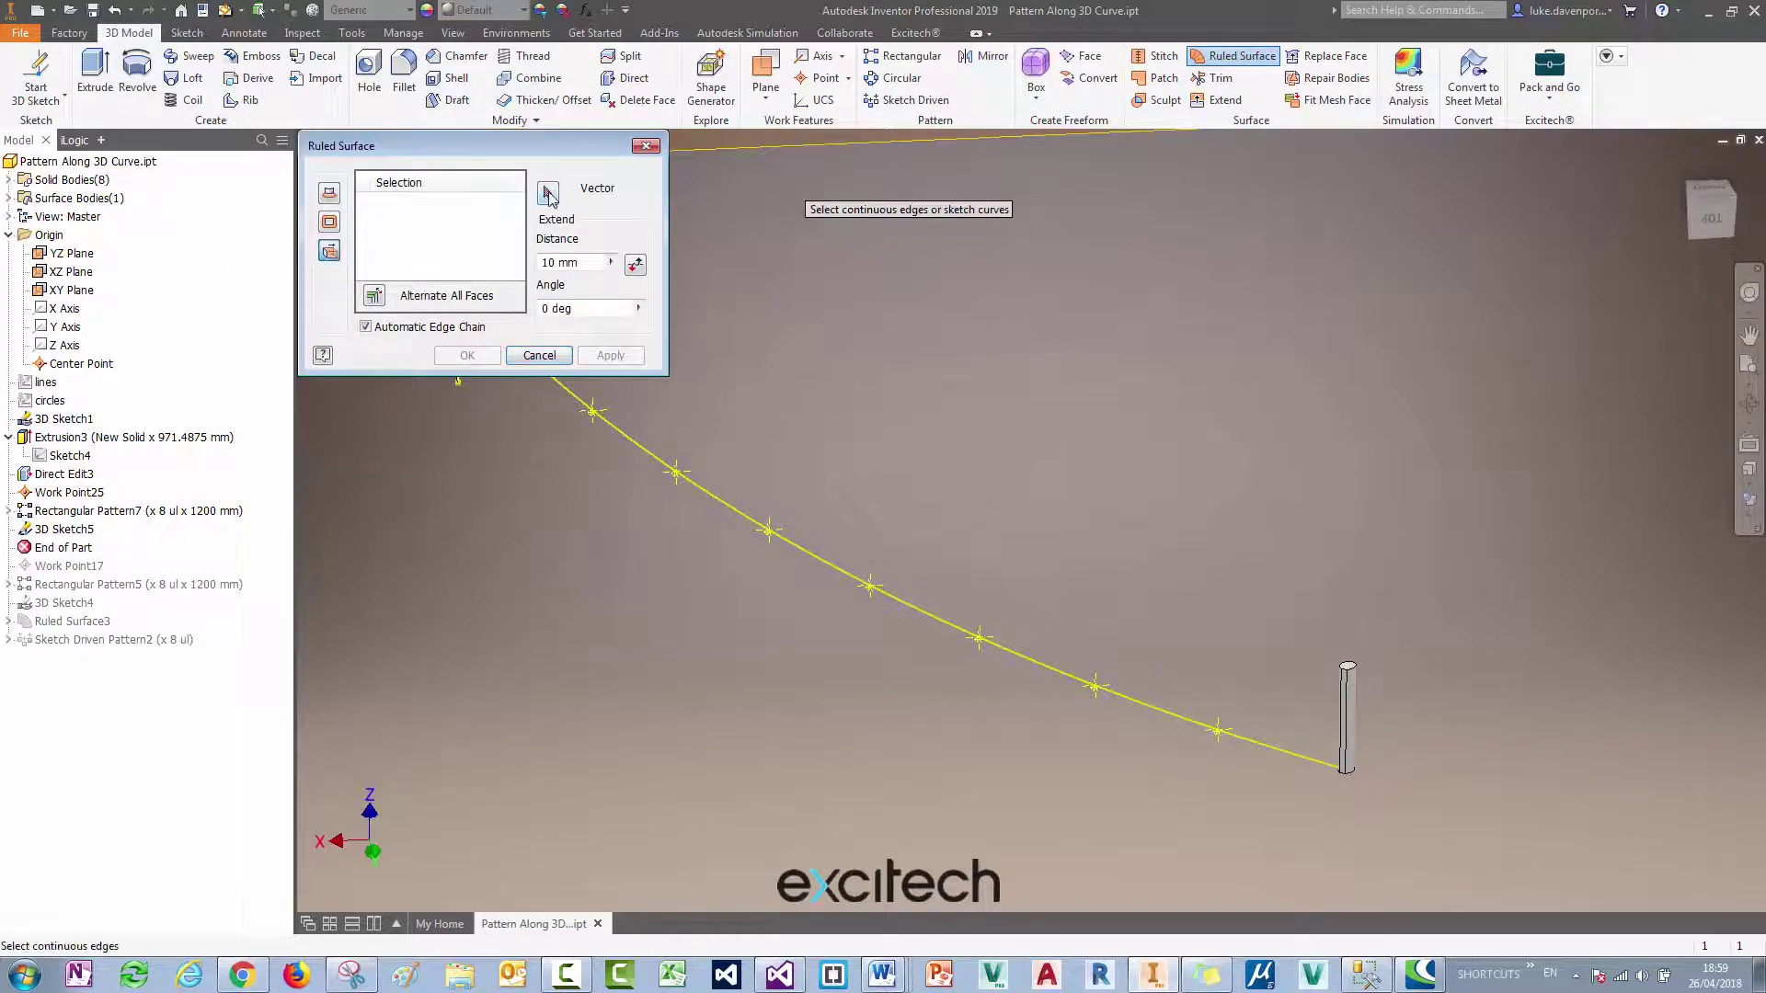
pyautogui.click(708, 496)
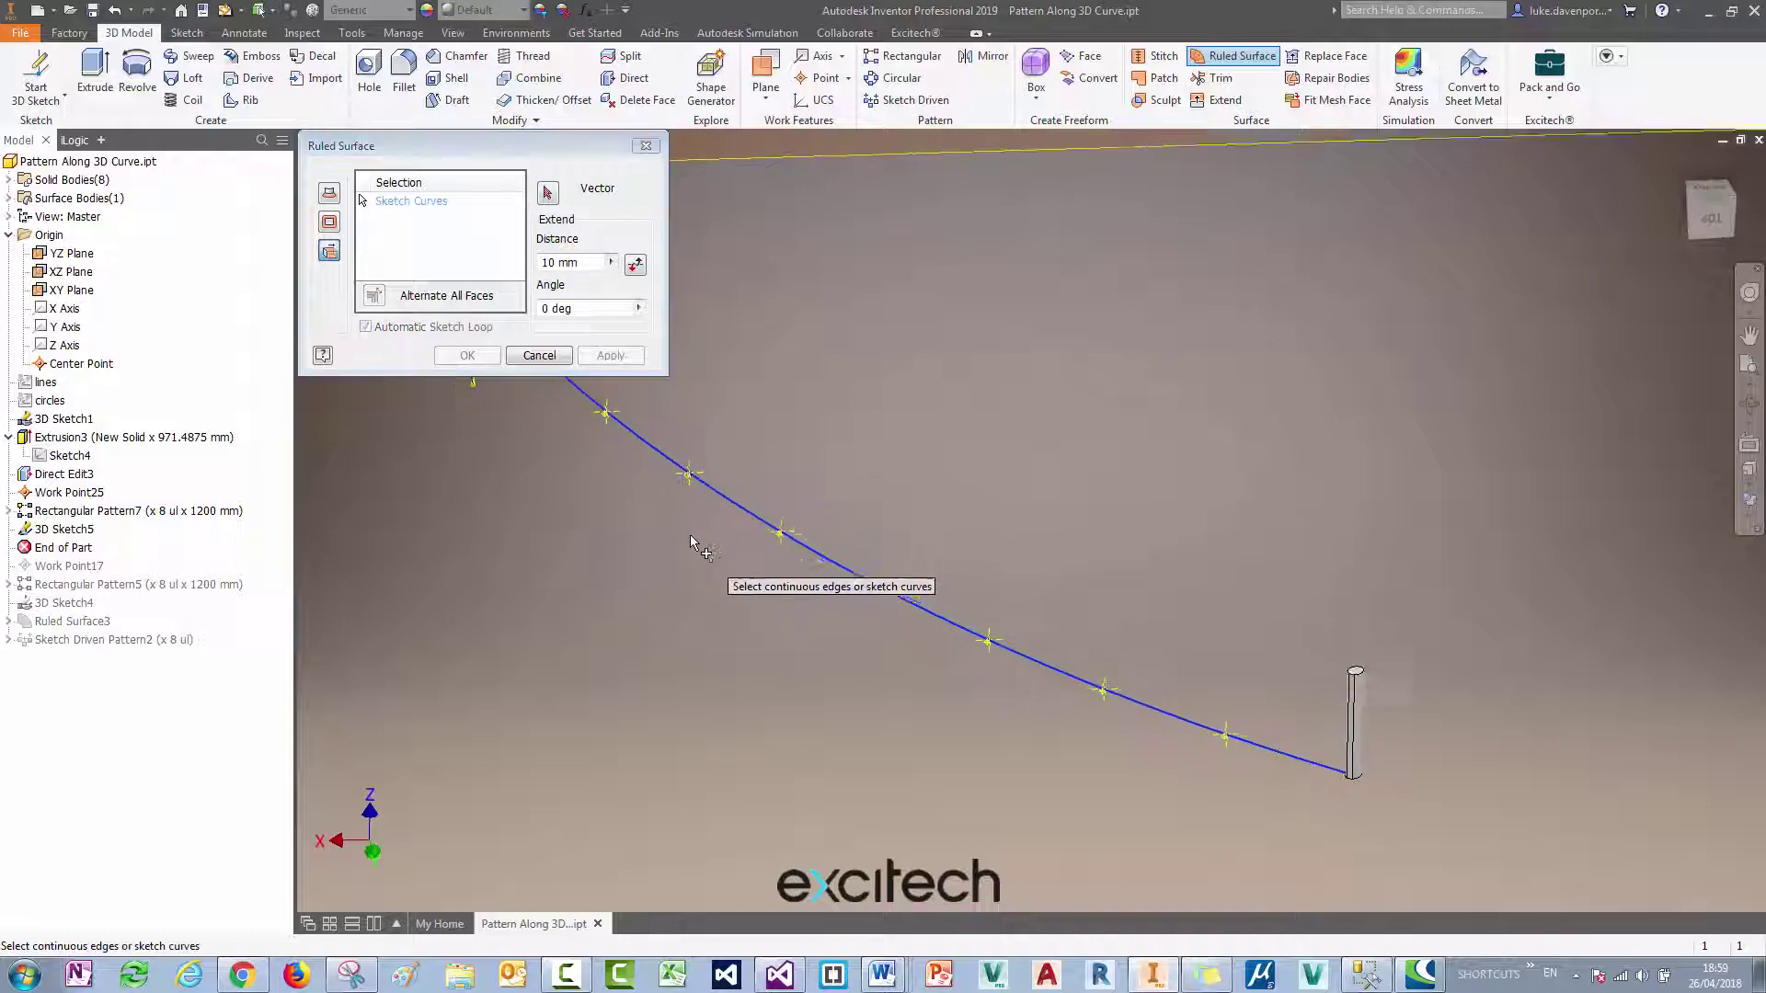
pyautogui.click(547, 193)
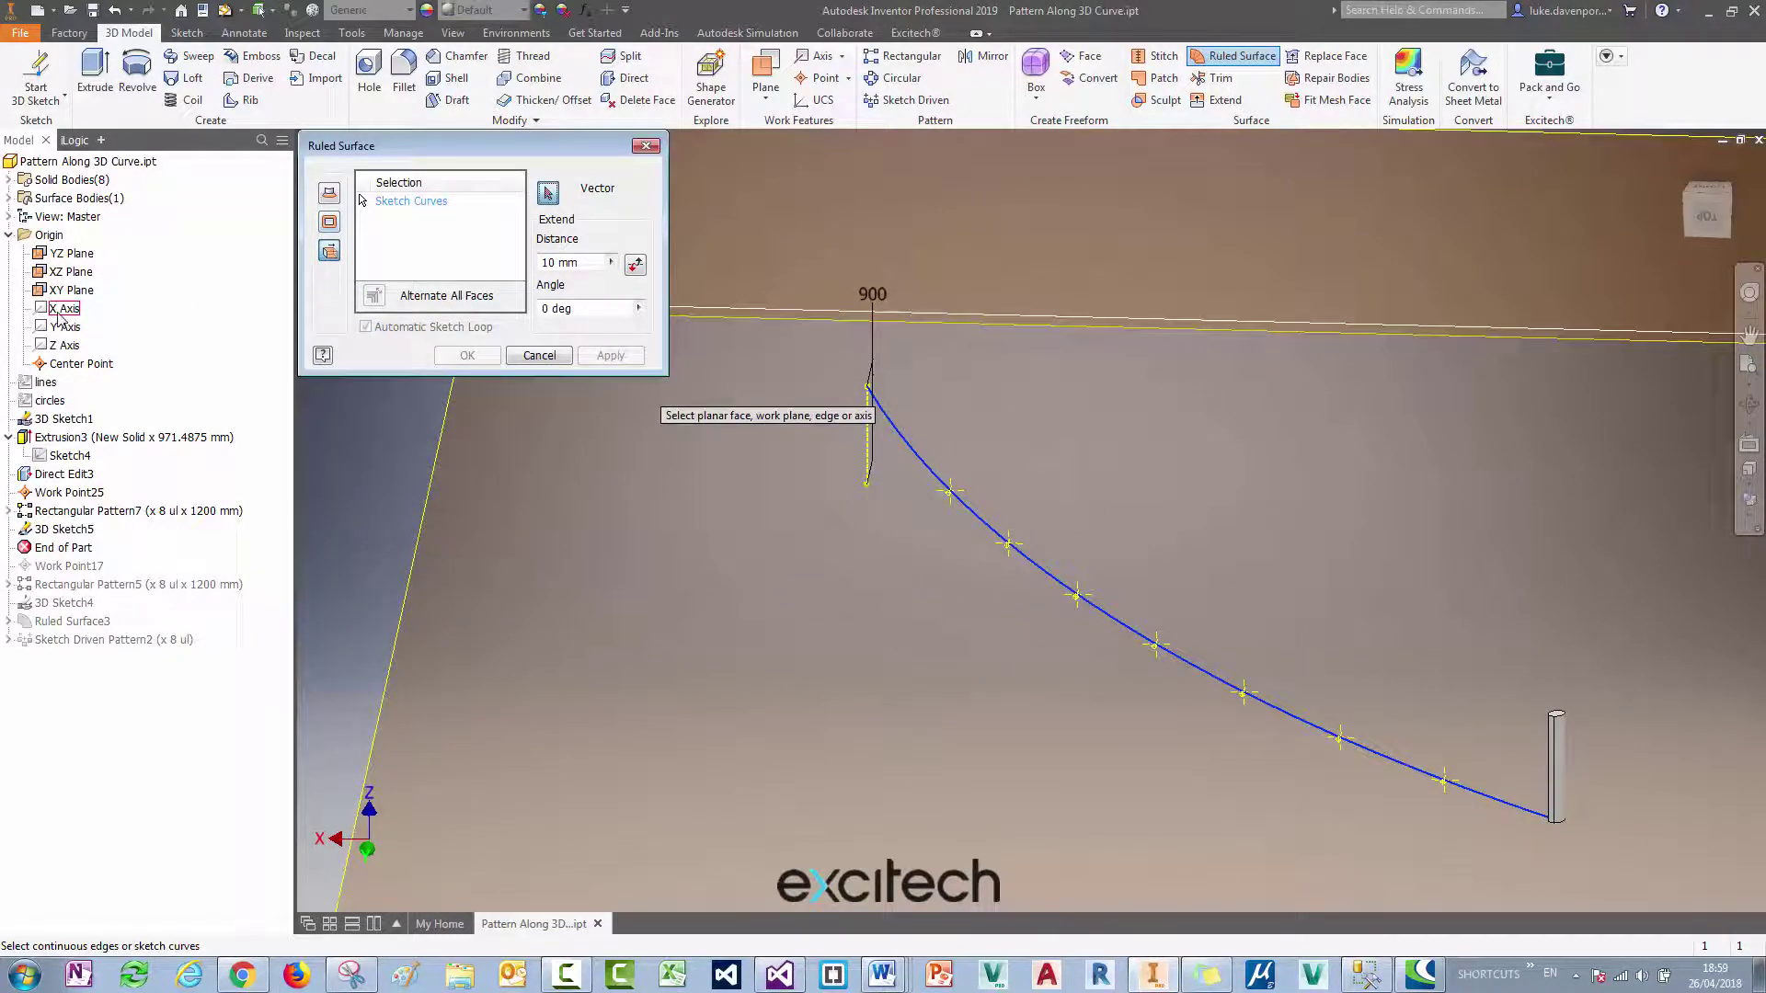
pyautogui.click(867, 425)
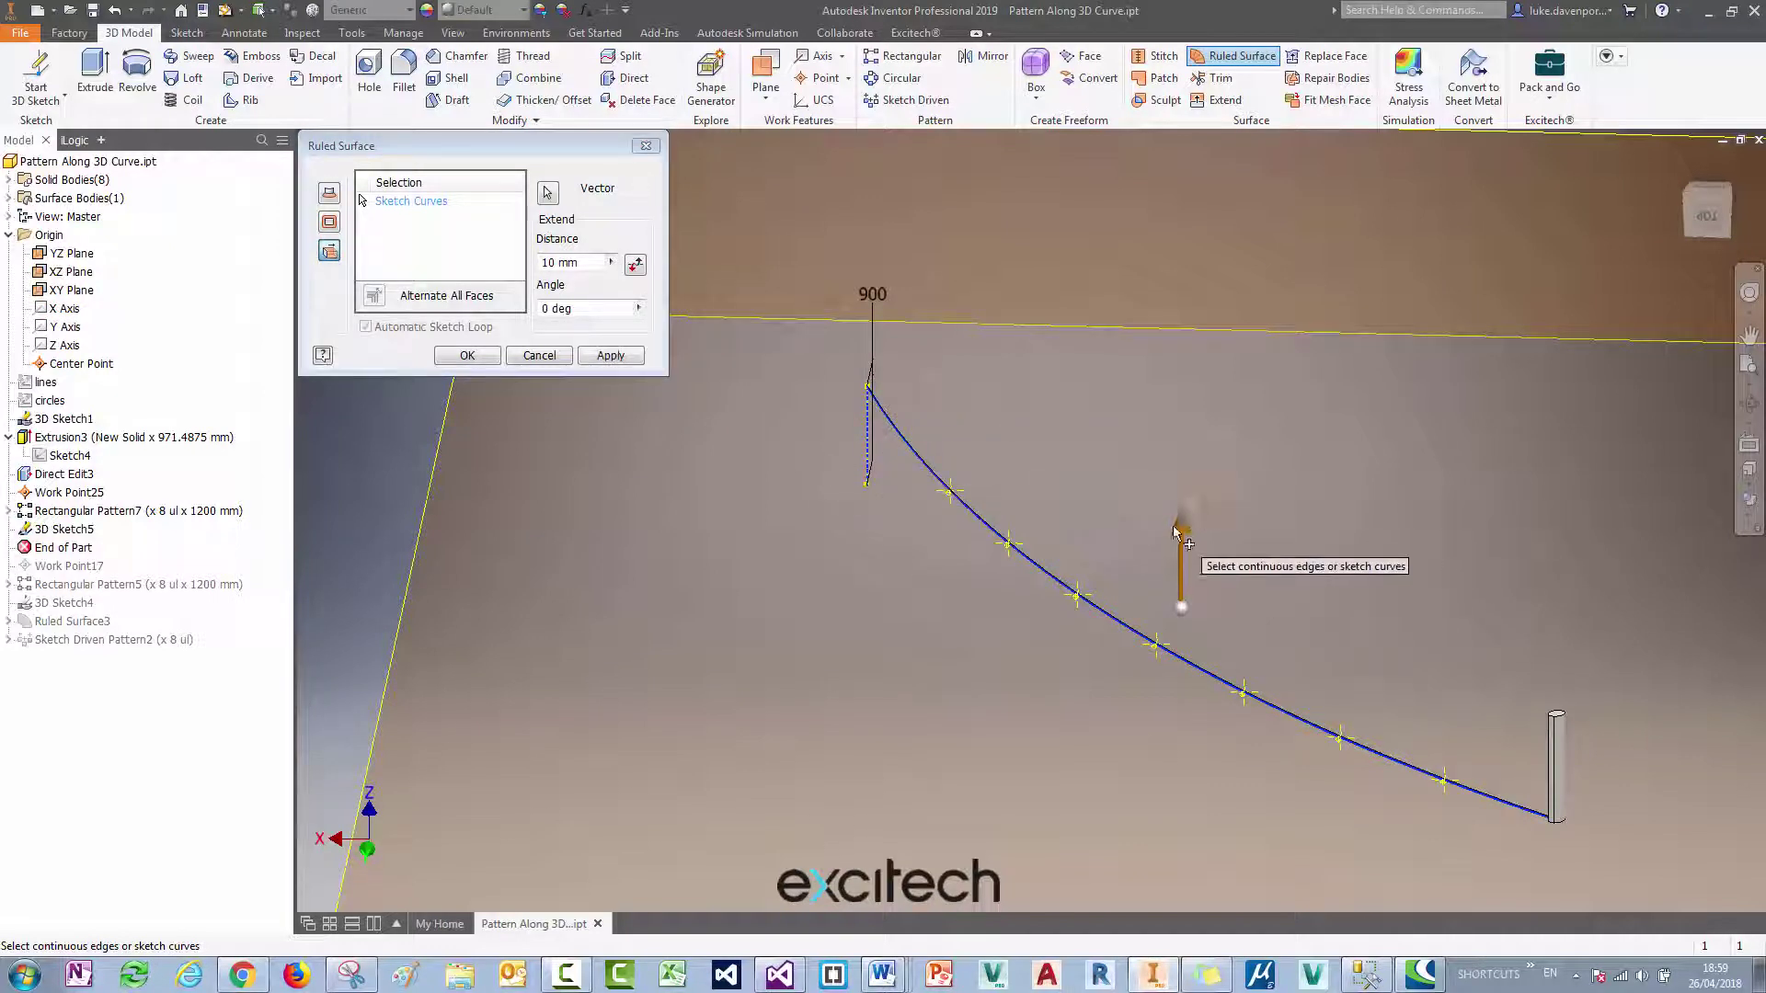
pyautogui.moveTo(1173, 526); pyautogui.dragTo(1174, 800)
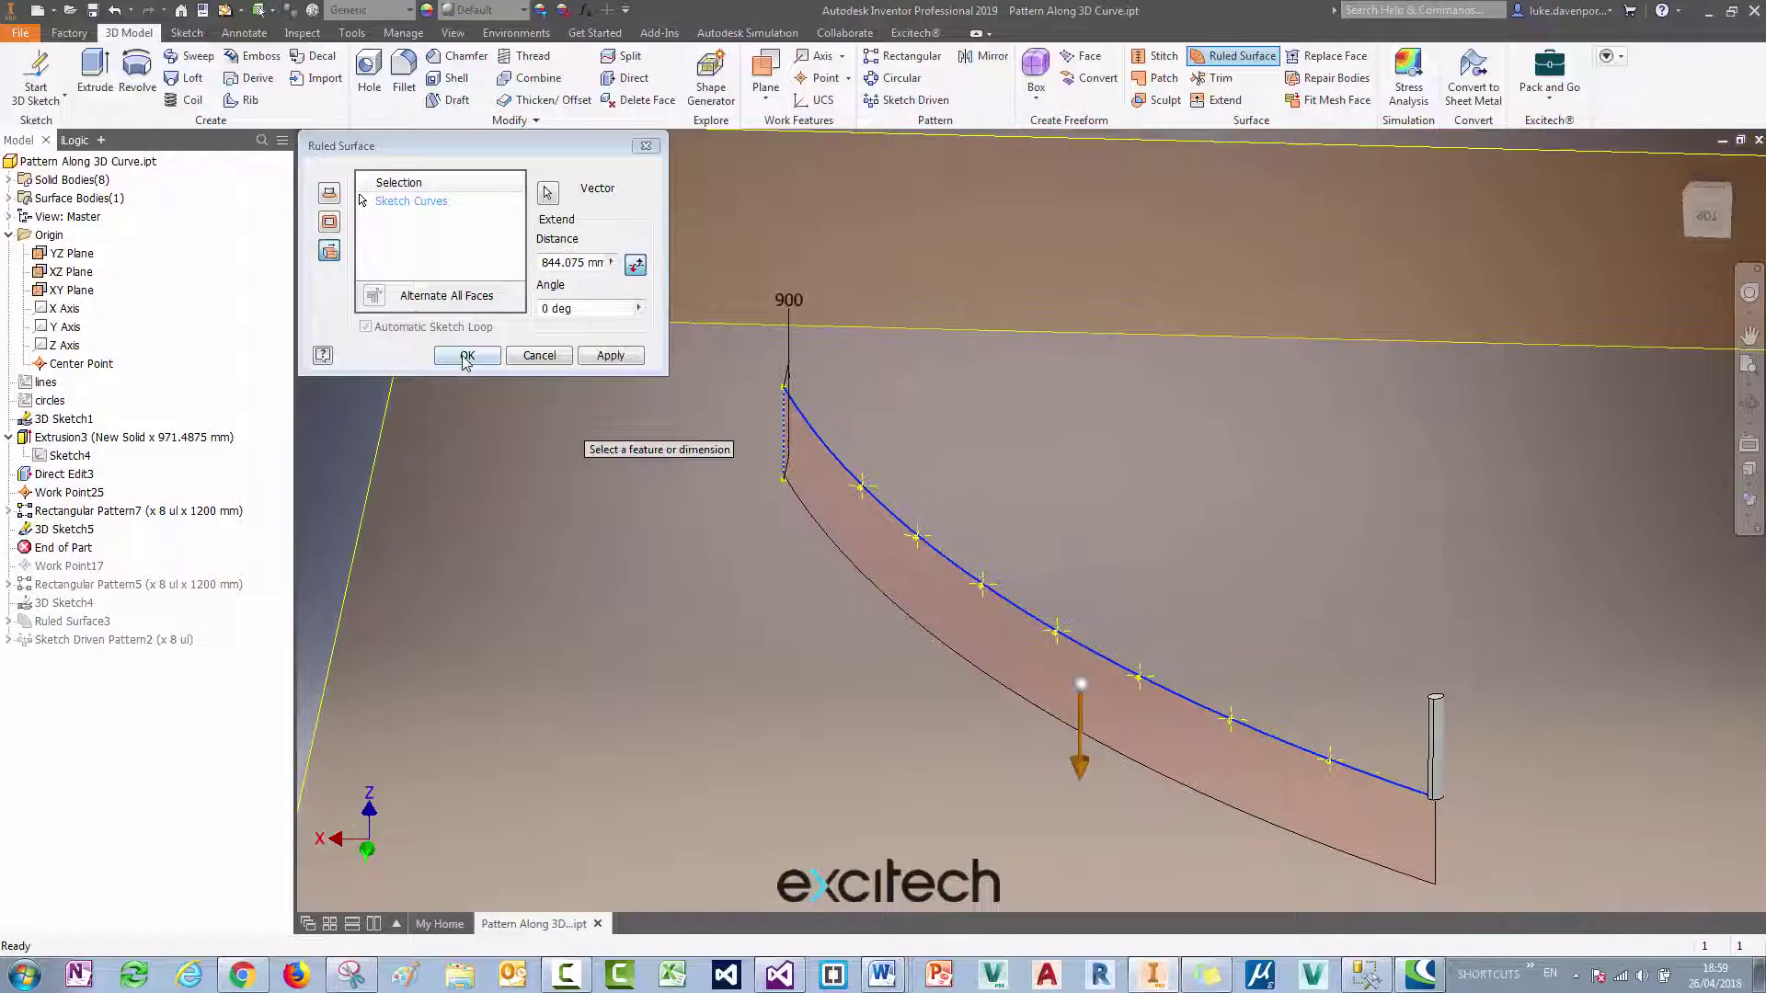
pyautogui.click(467, 356)
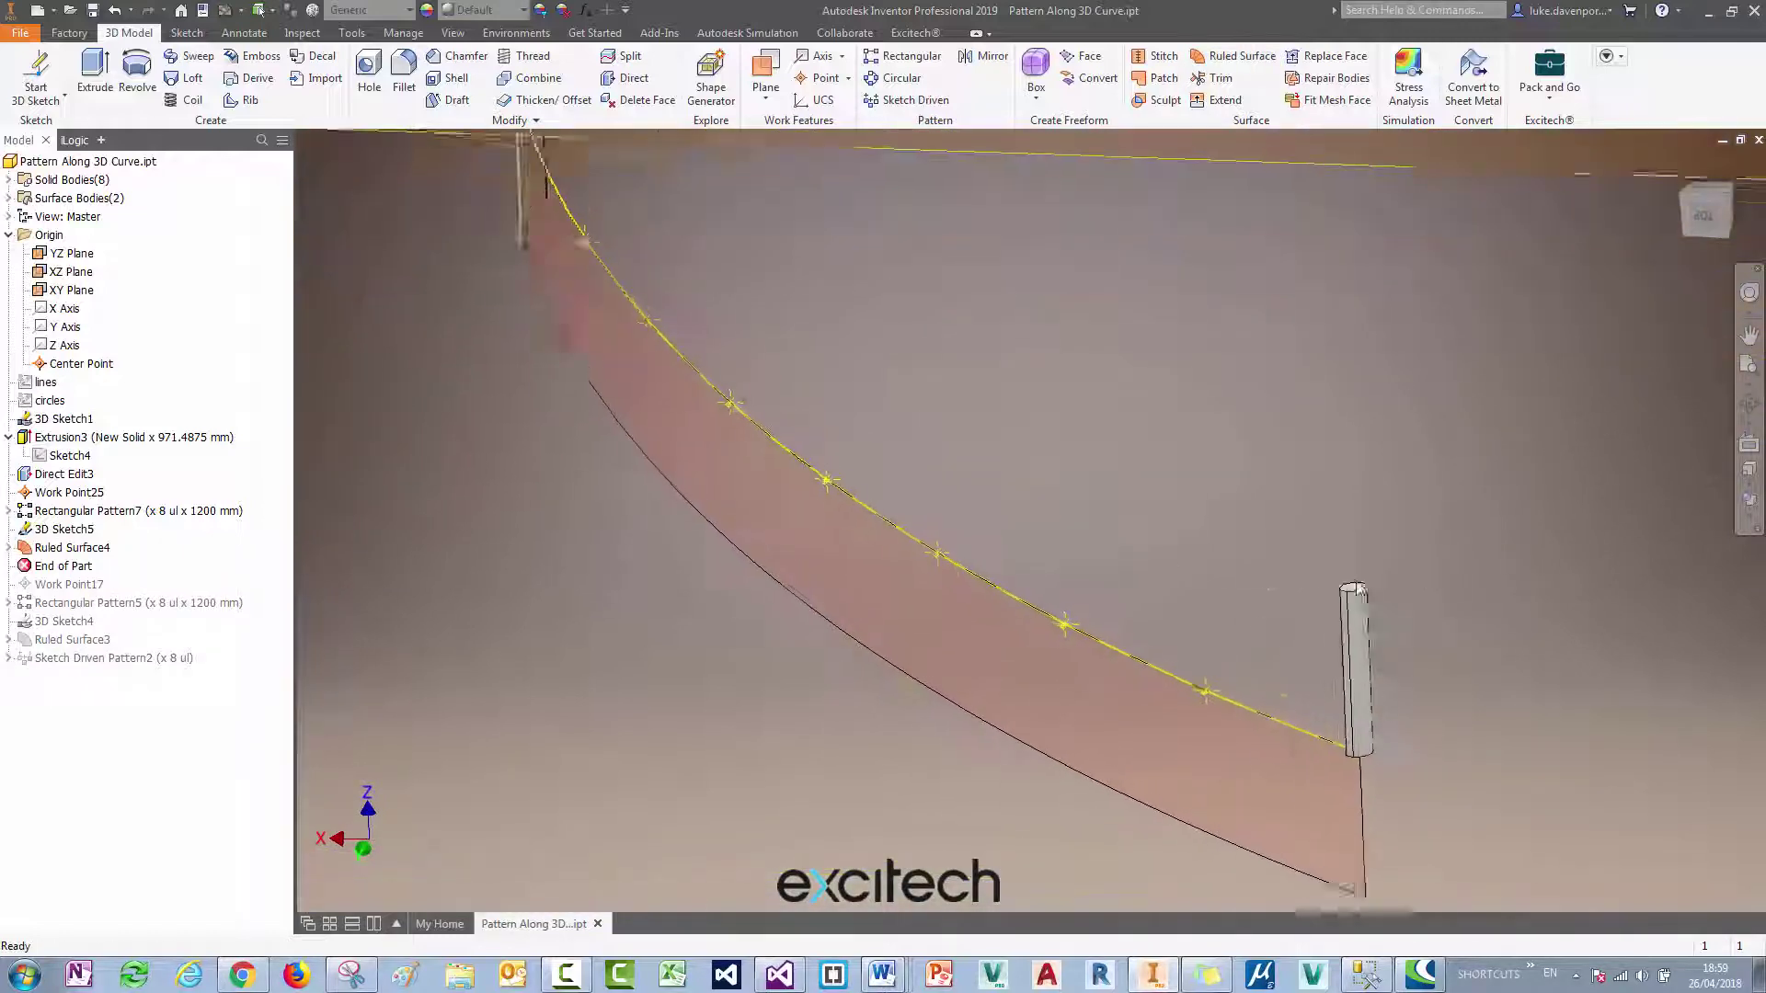
pyautogui.keyDown('shift'); pyautogui.moveTo(1359, 588); pyautogui.dragTo(1414, 639, button='middle'); pyautogui.keyUp('shift')
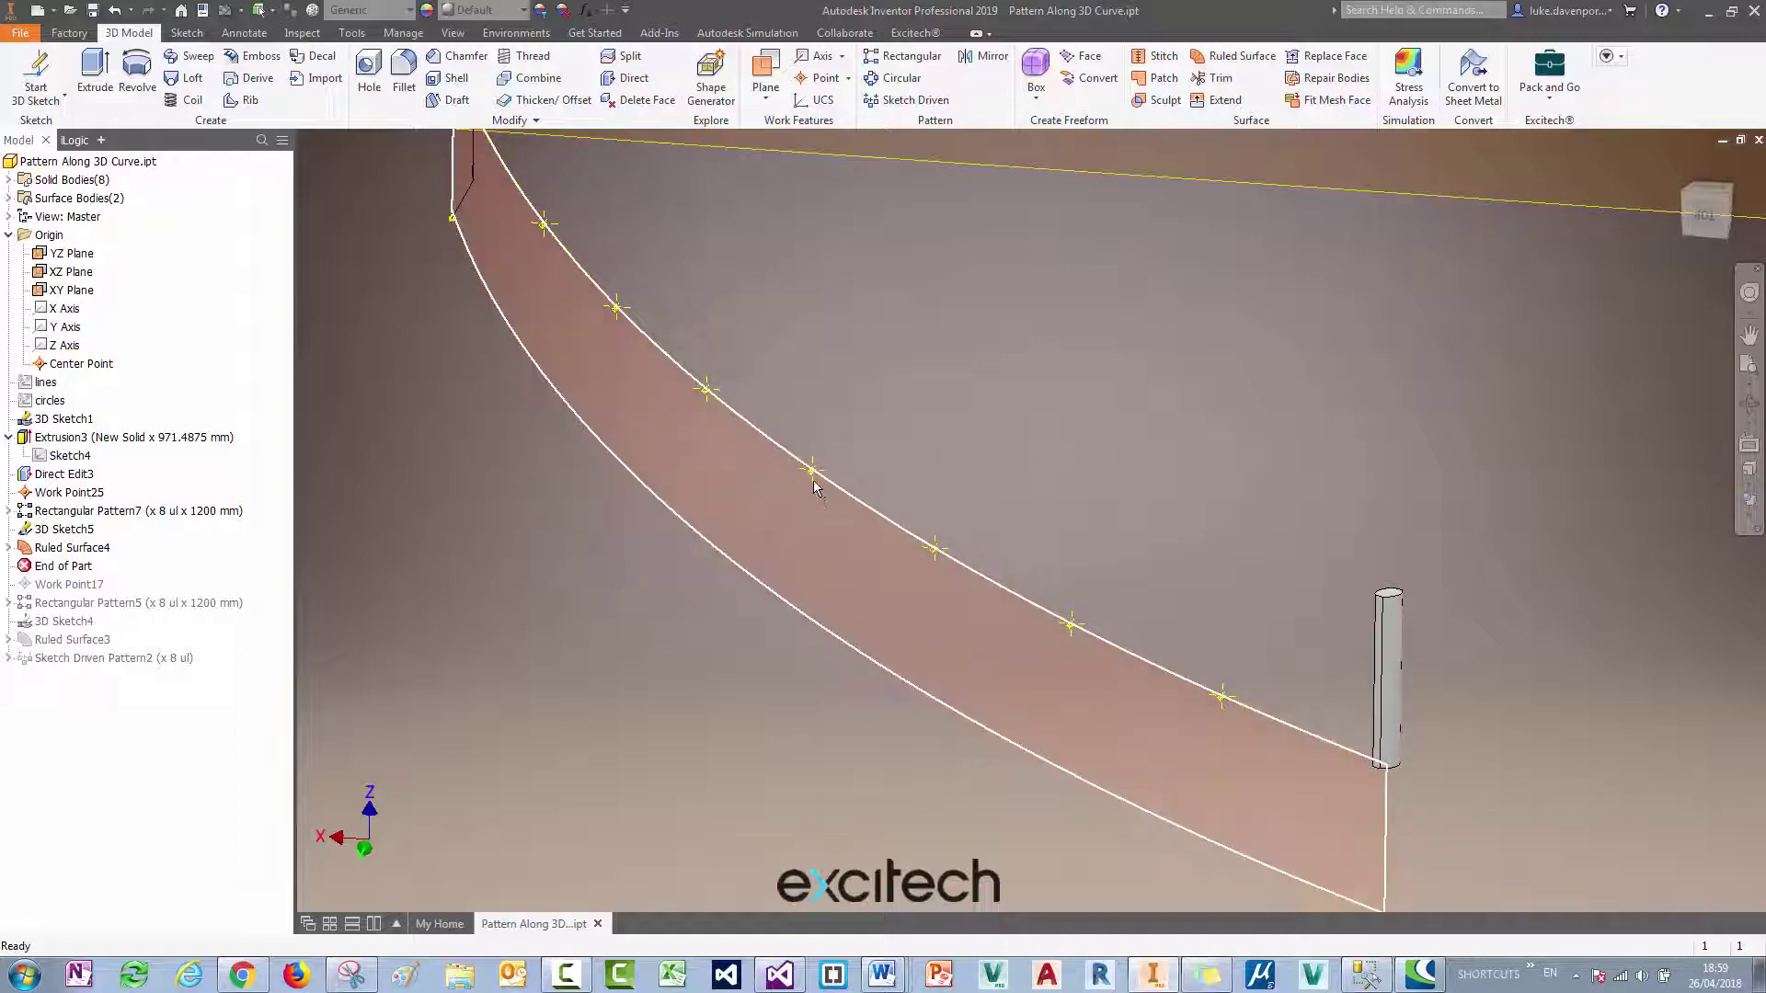
pyautogui.moveTo(881, 398); pyautogui.dragTo(1001, 243, button='middle')
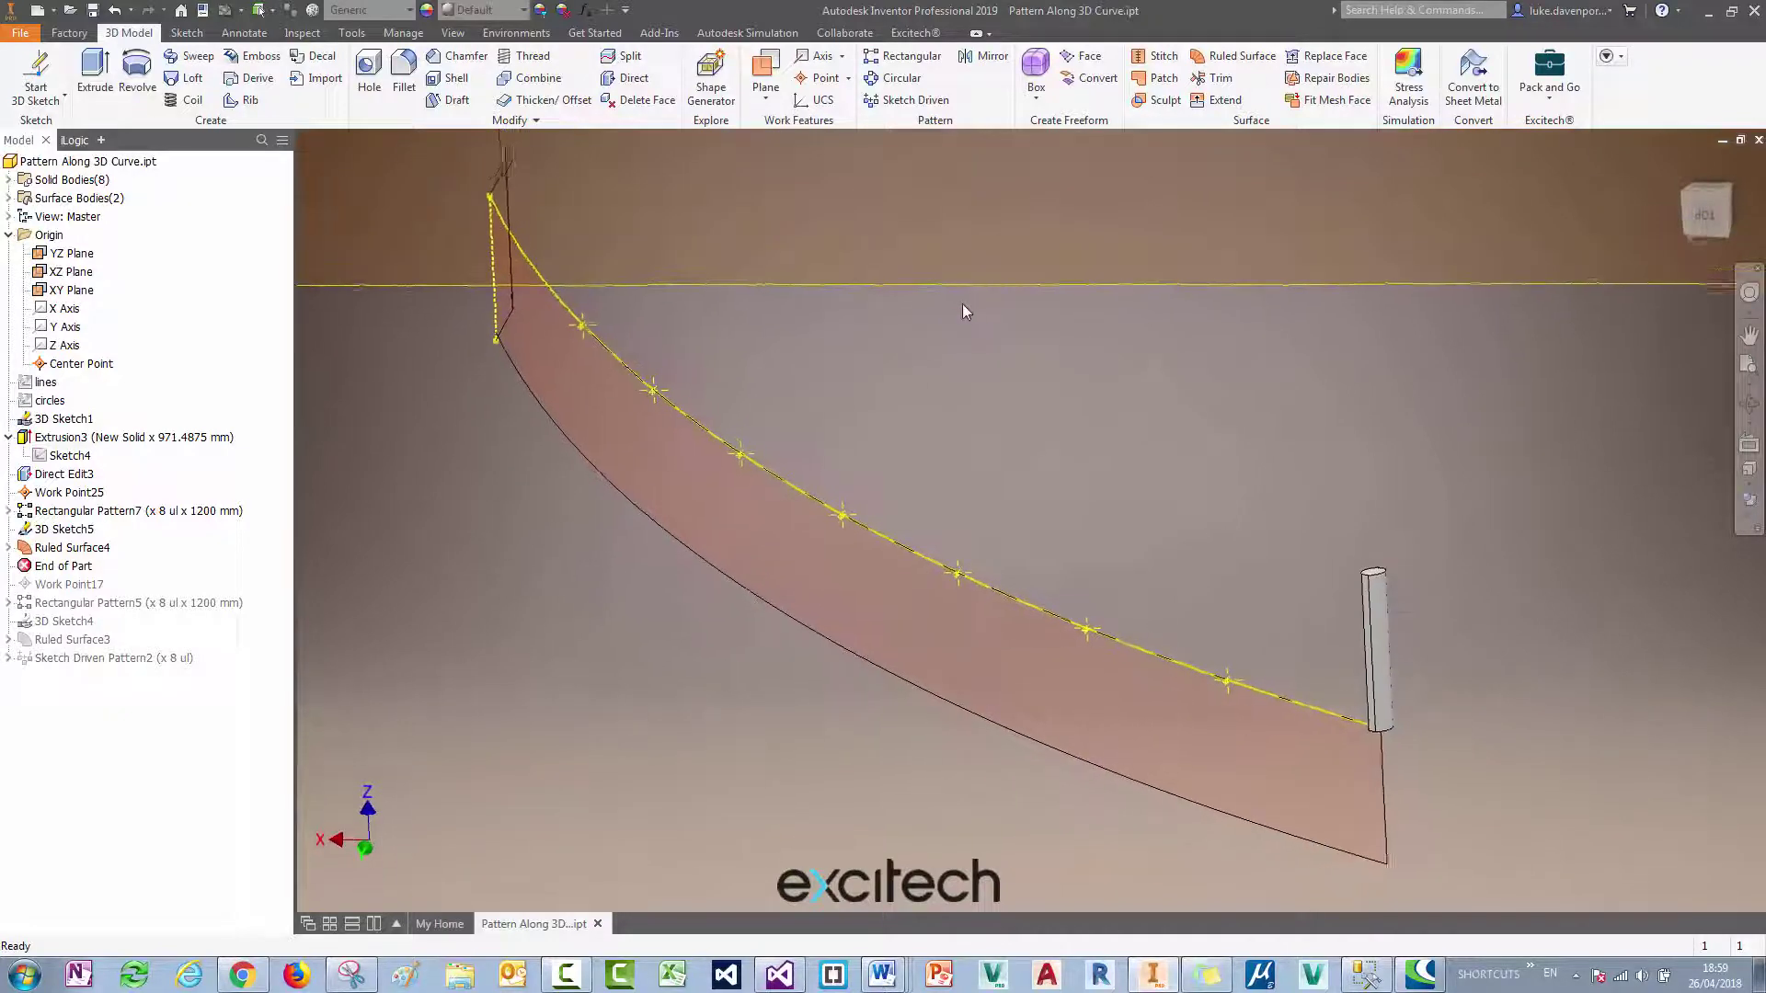
# Set up a Sketch Driven pattern of the post's solid body, placed on the seven points of 3D Sketch5.
pyautogui.click(900, 109)
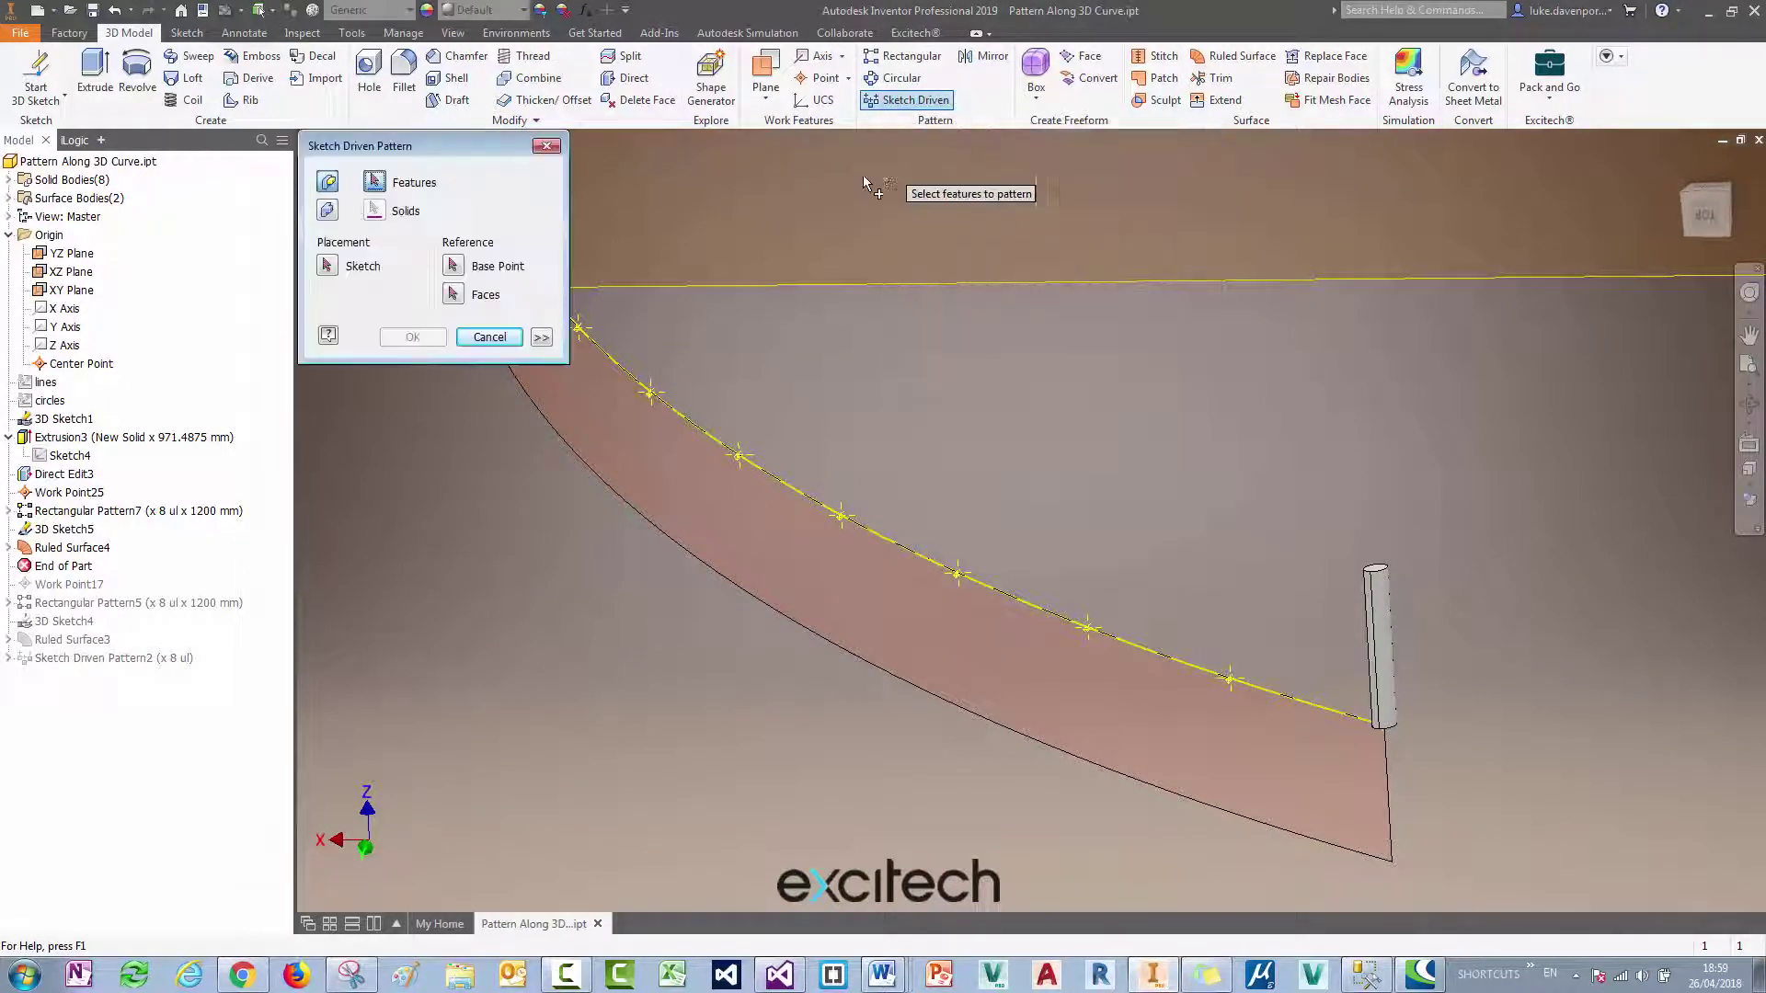
pyautogui.click(327, 209)
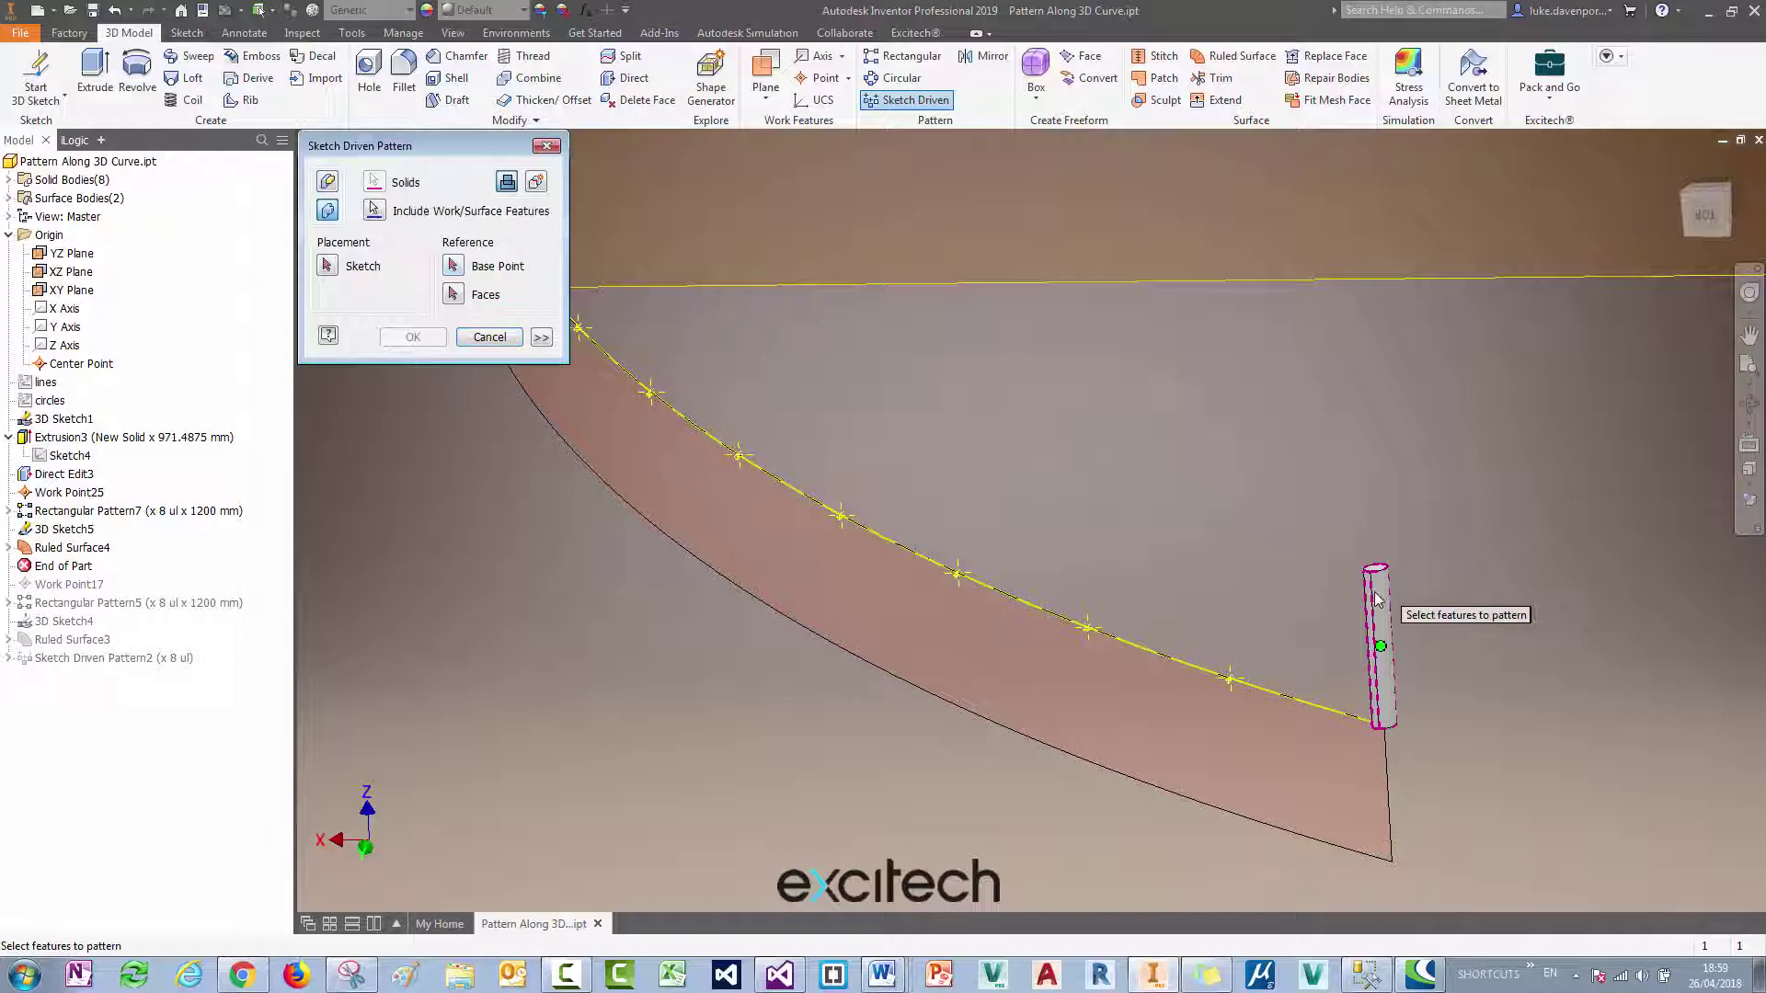
pyautogui.click(327, 266)
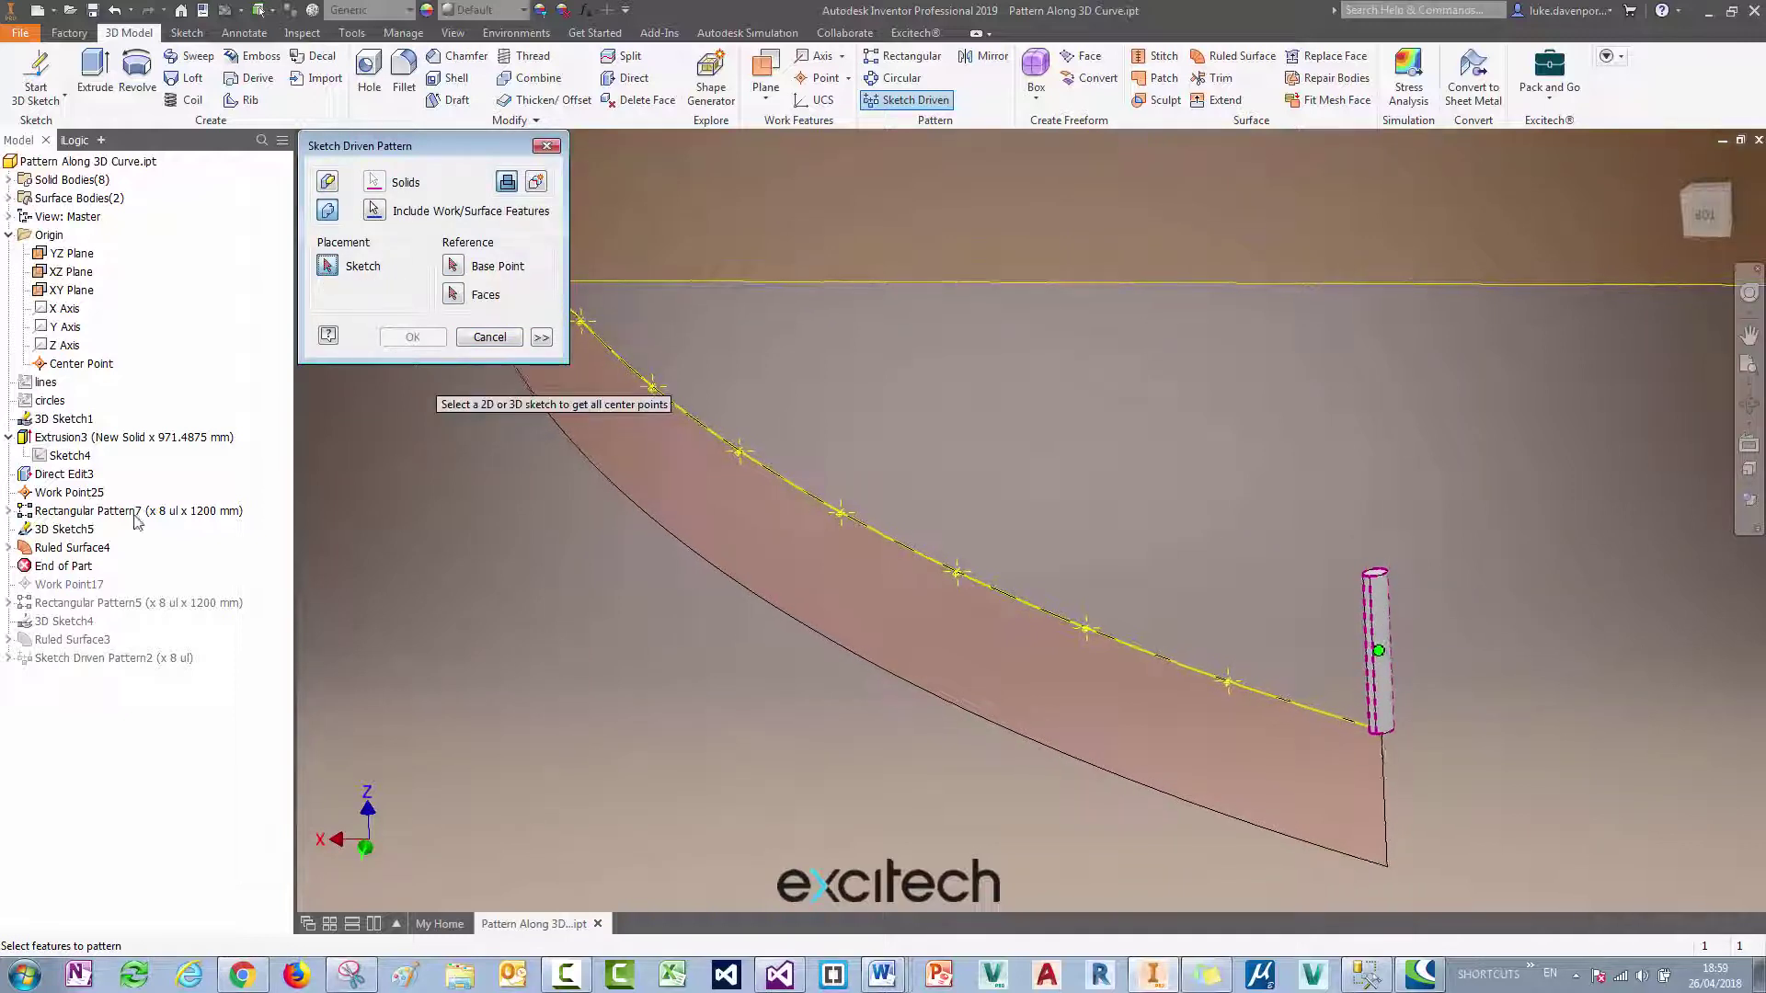
pyautogui.click(70, 530)
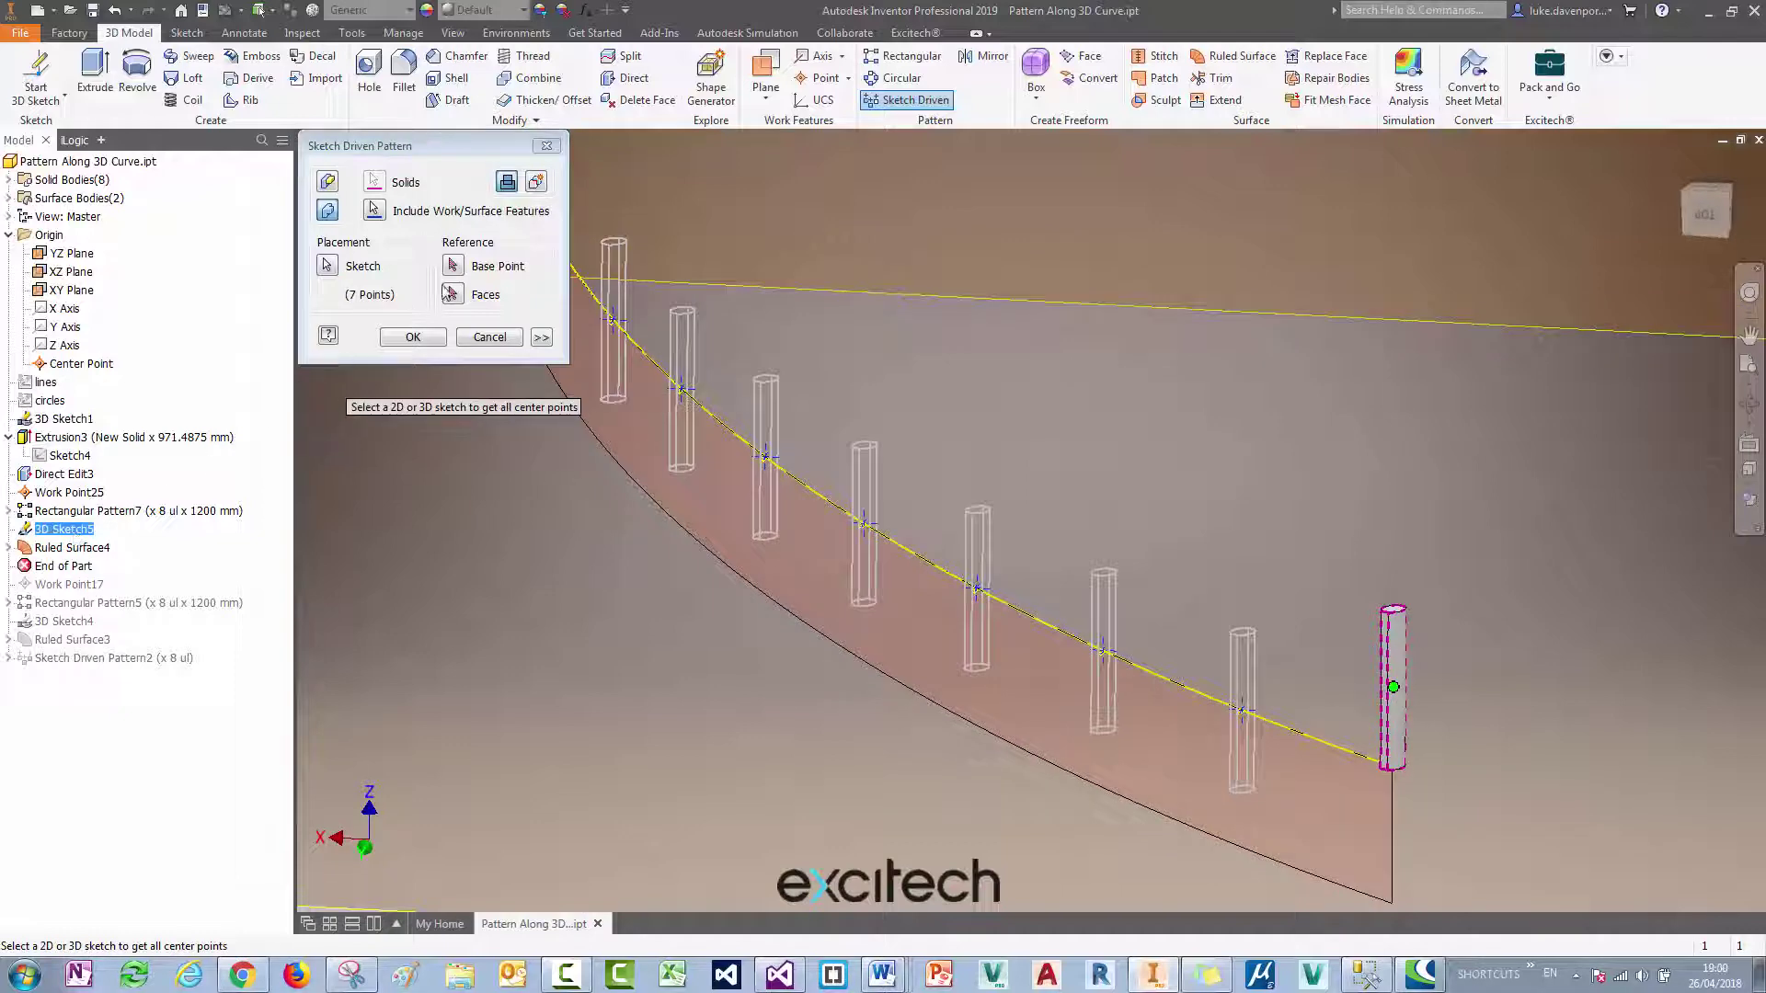
# Set the pattern's base point to the curve's end at the post's base, orient the copies by the ruled surface face, and create the pattern.
pyautogui.click(454, 268)
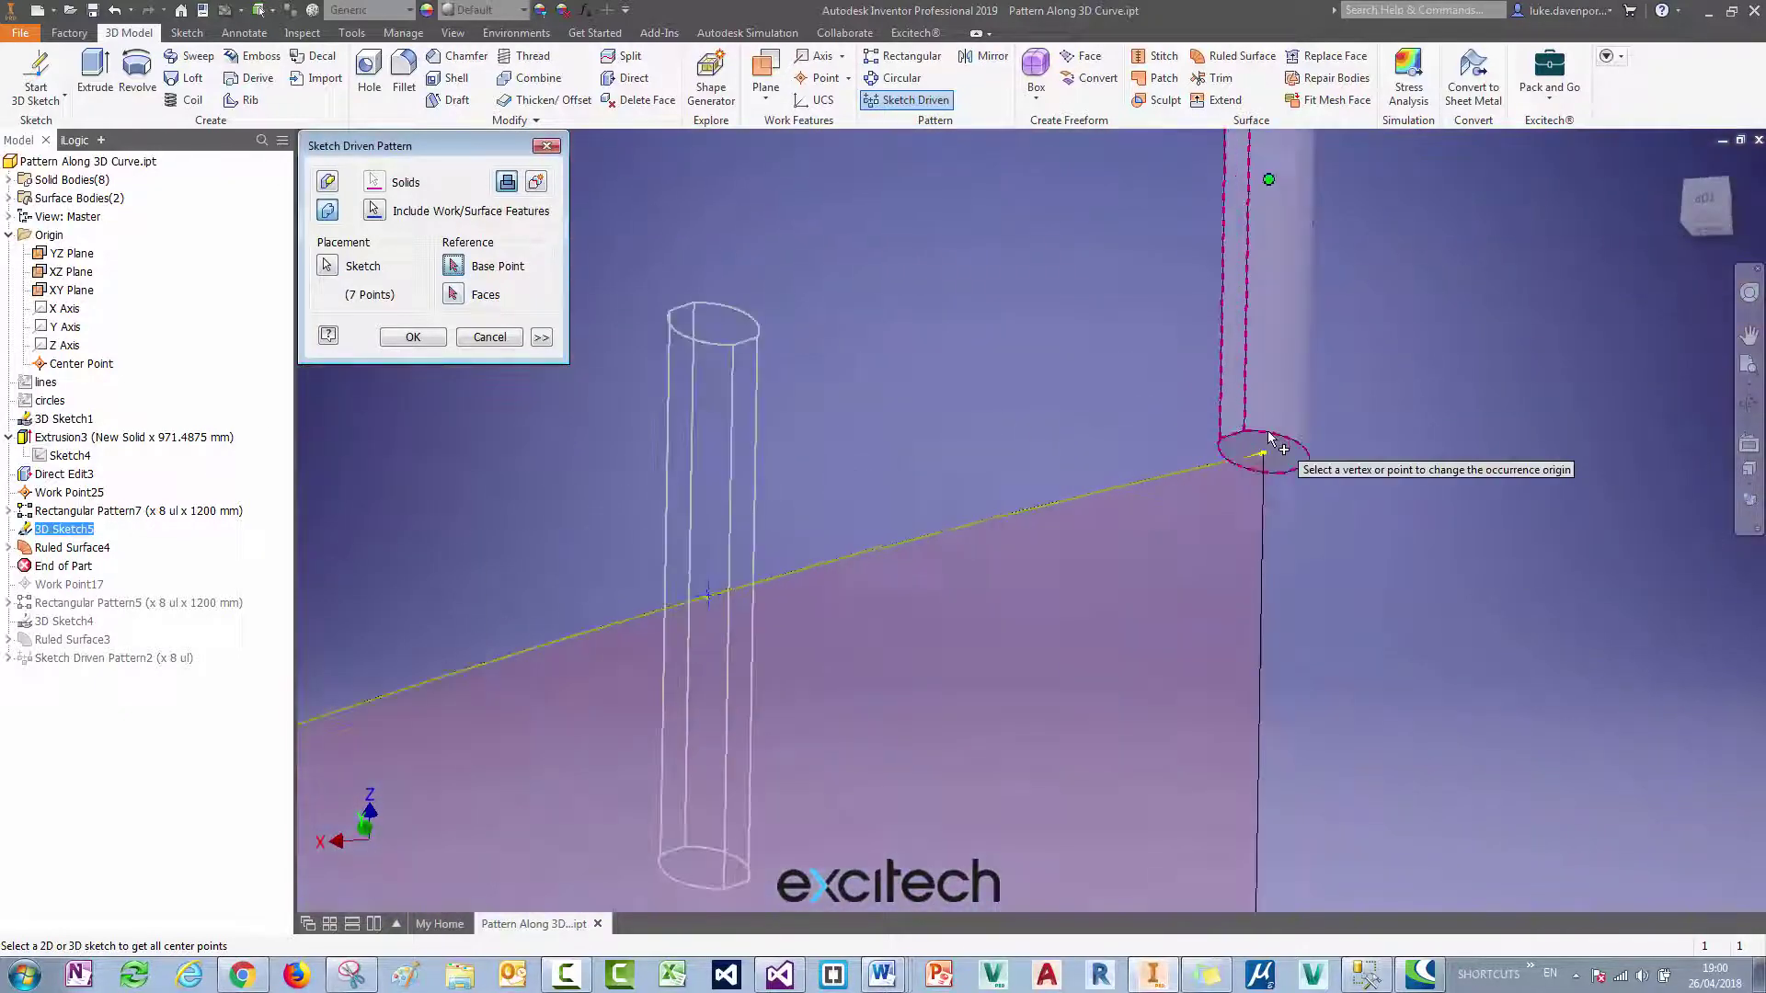
pyautogui.scroll(3, 1267, 440)
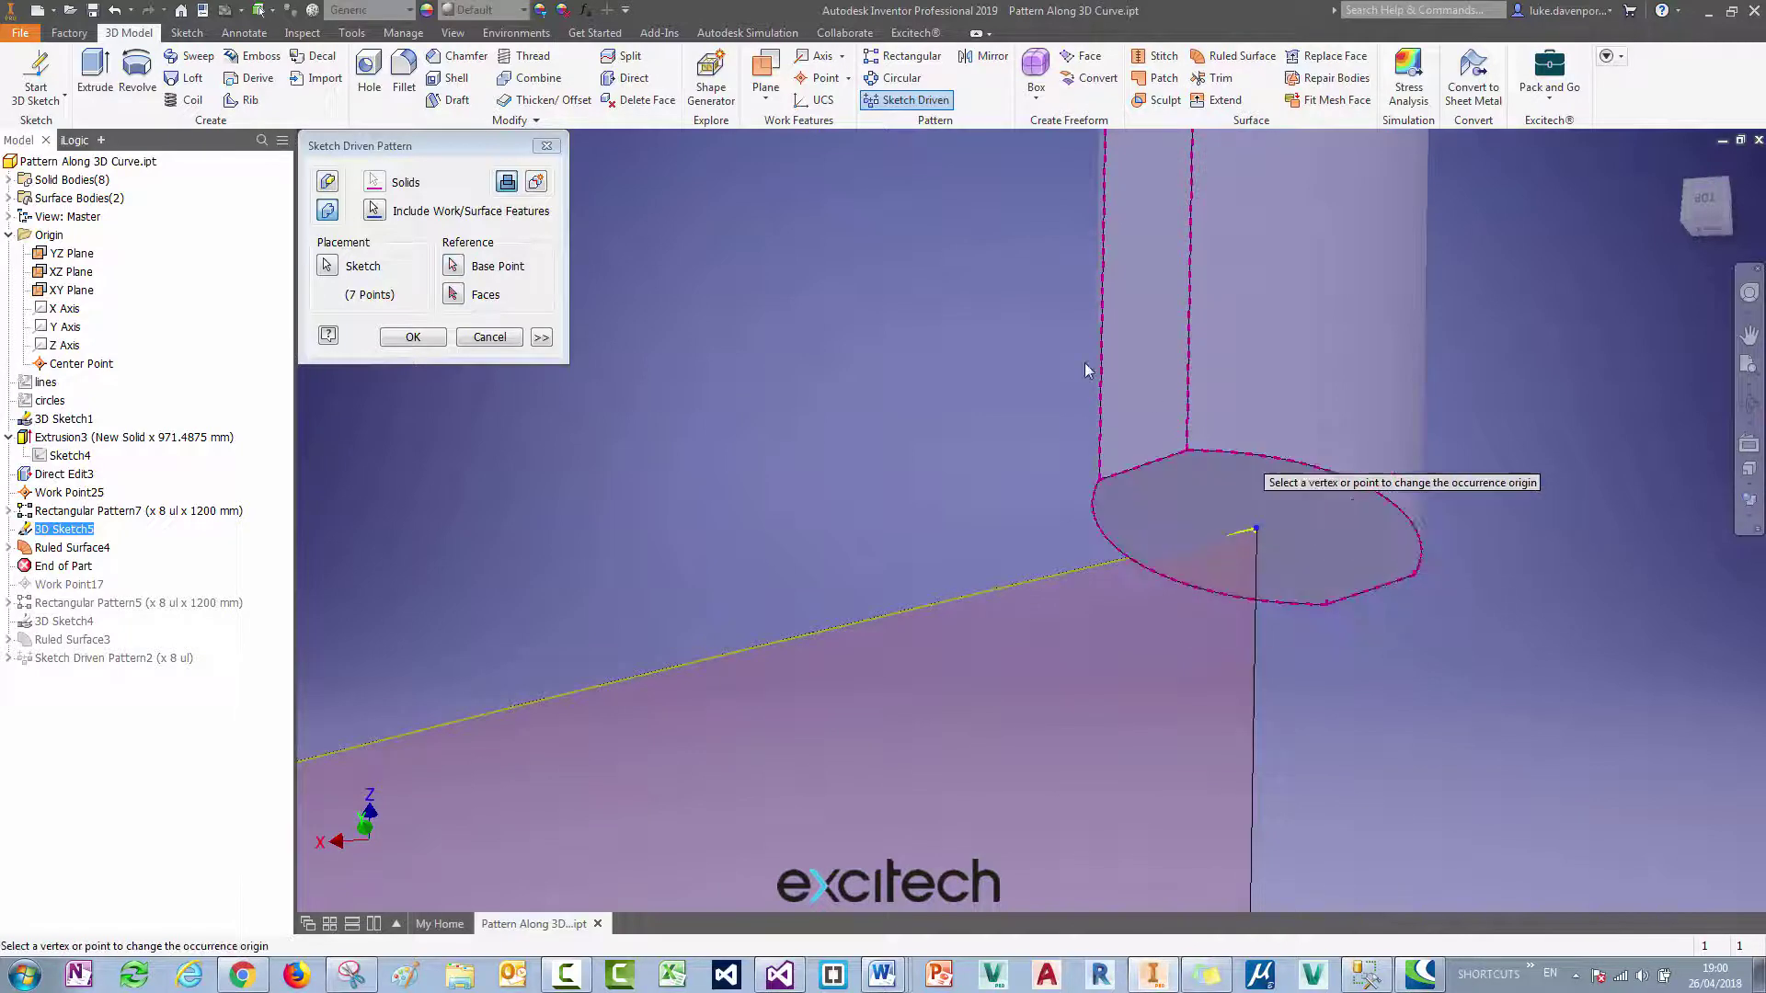
pyautogui.scroll(-5, 1141, 382)
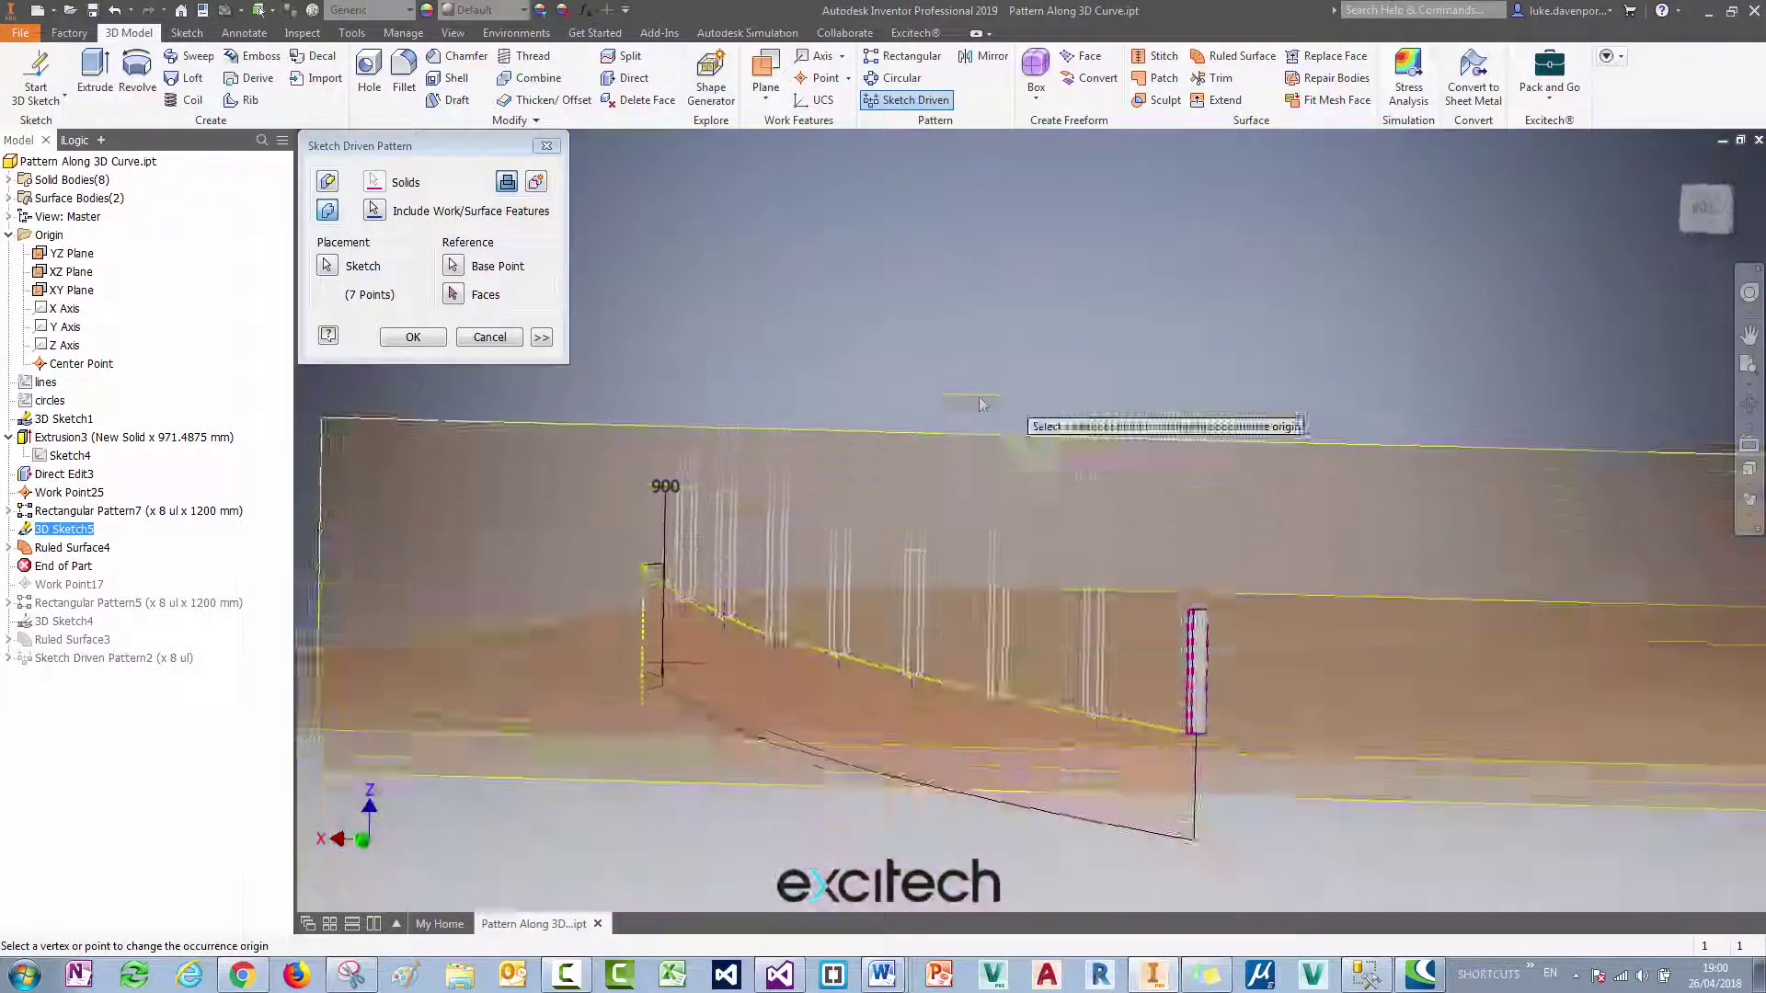
pyautogui.click(452, 294)
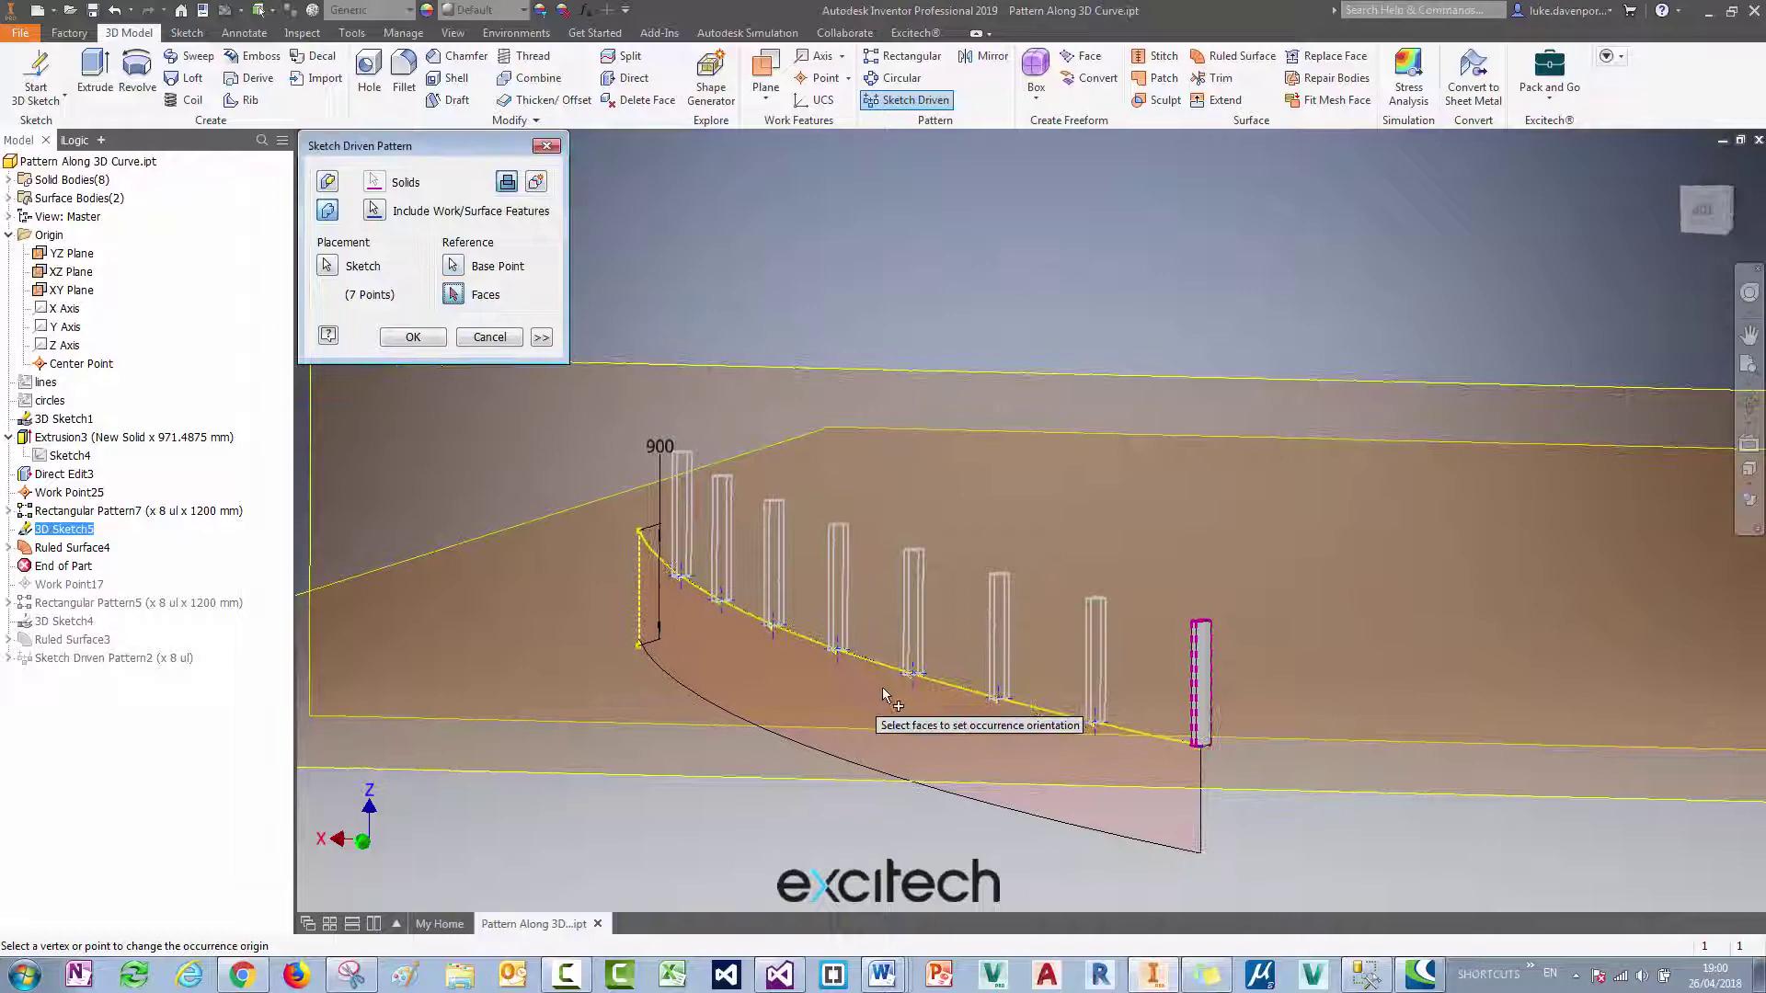
pyautogui.click(953, 774)
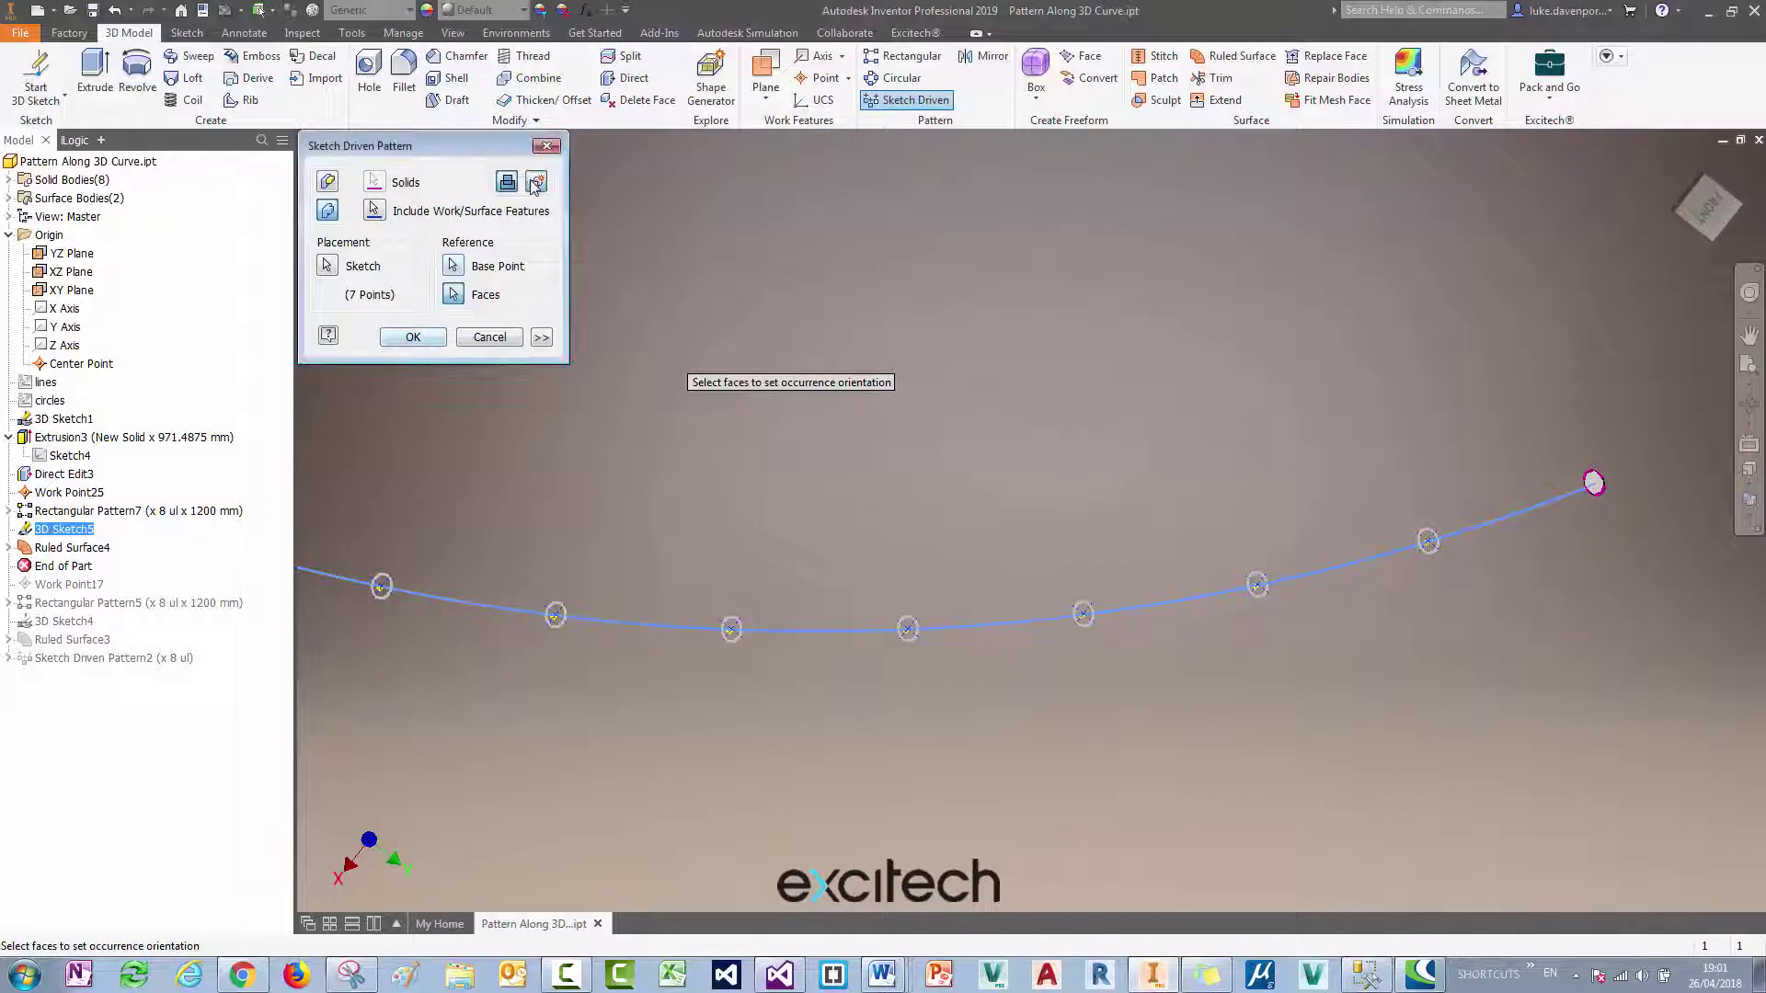
pyautogui.click(410, 338)
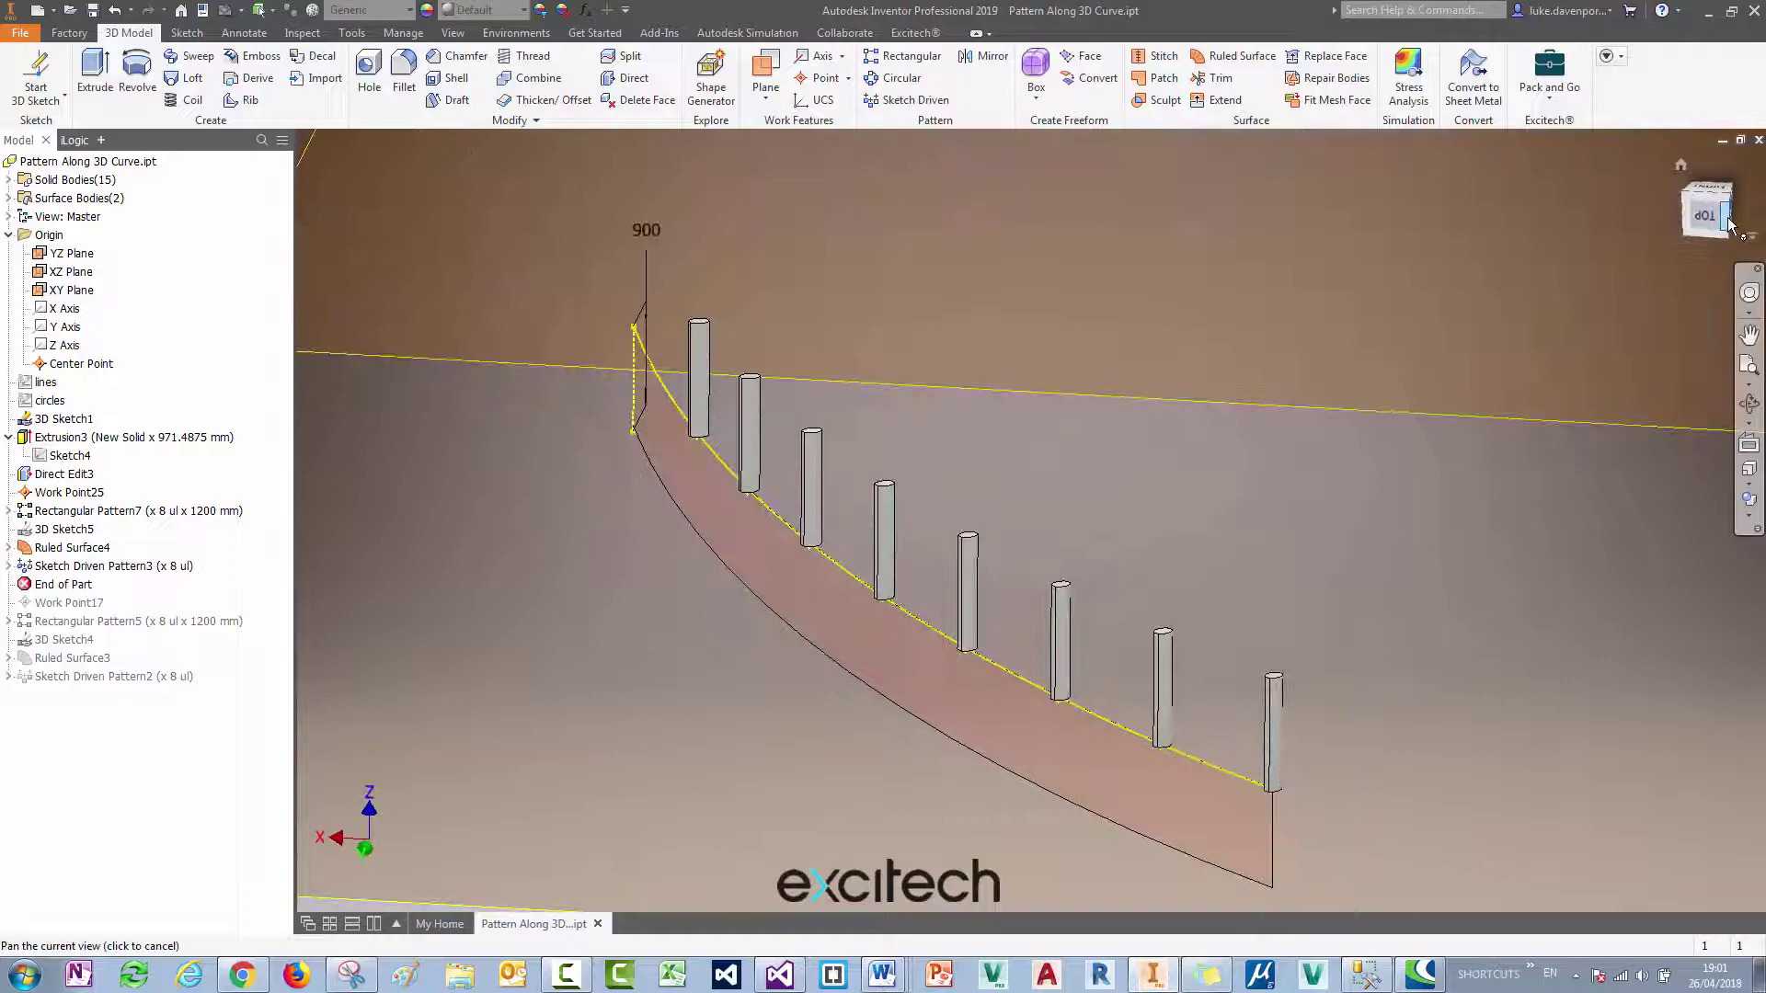
# Examine the patterned posts from above and from the side, checking their rotation along the curve and their vertical alignment.
pyautogui.click(1729, 223)
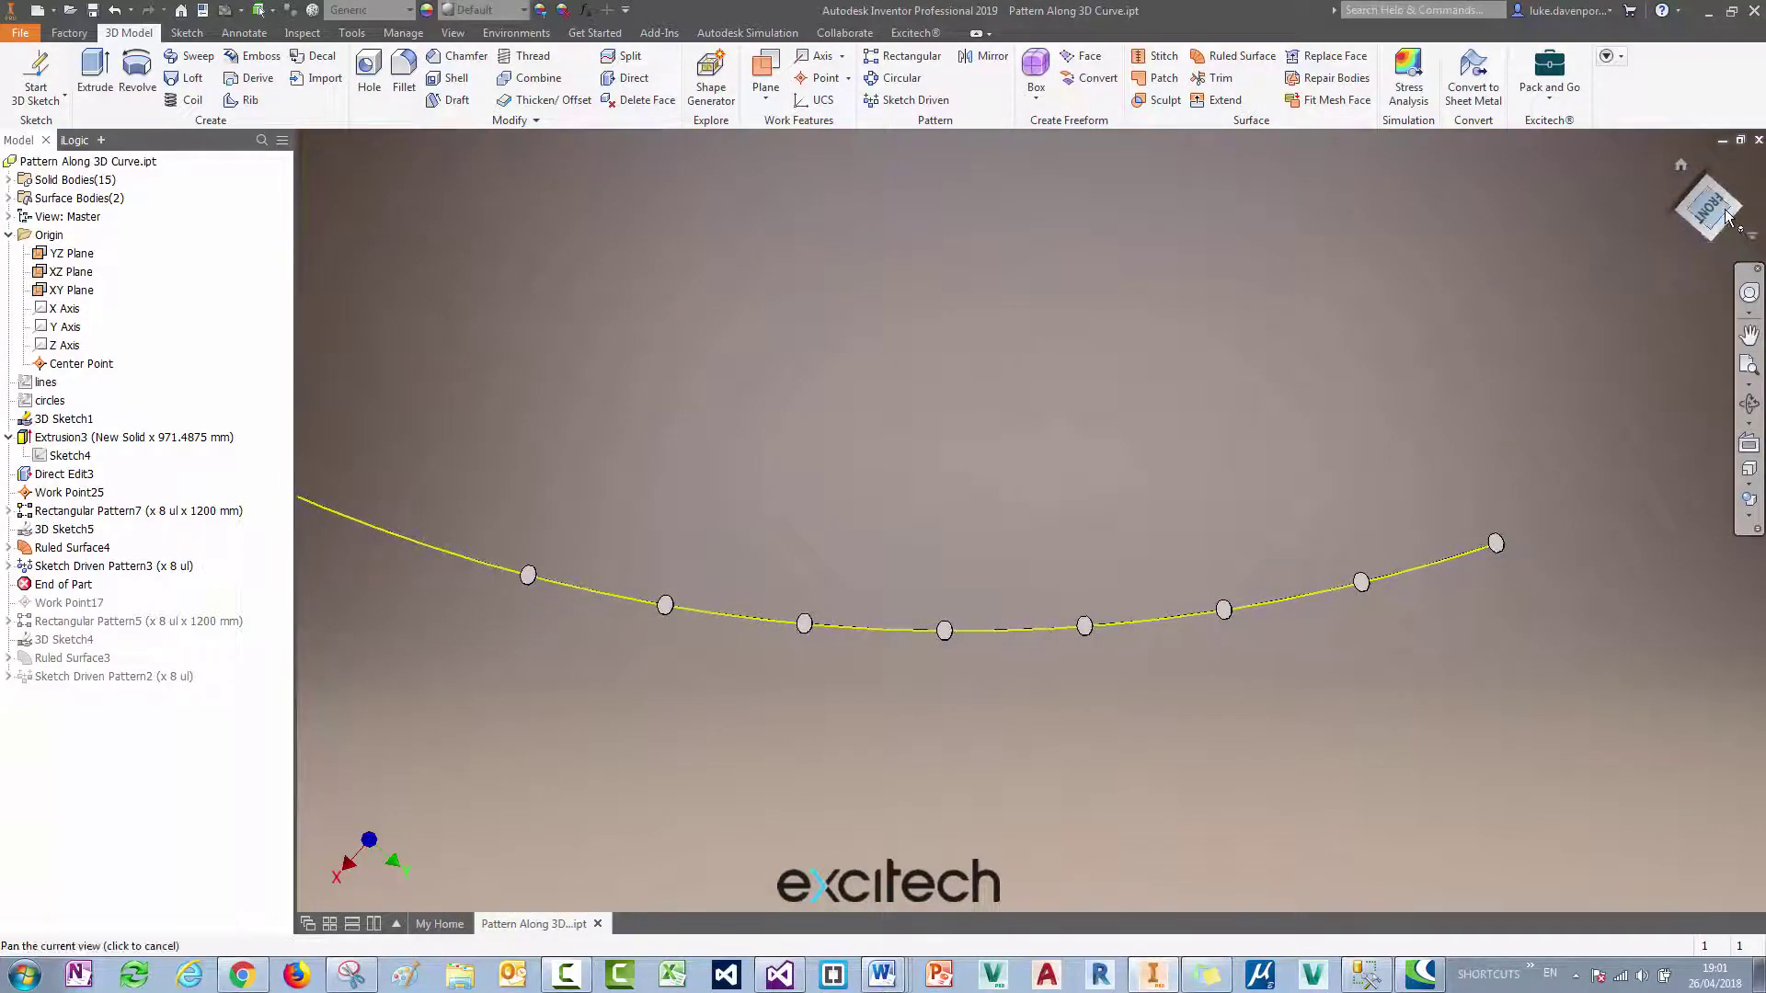
pyautogui.click(1726, 210)
pyautogui.scroll(-8, 1159, 638)
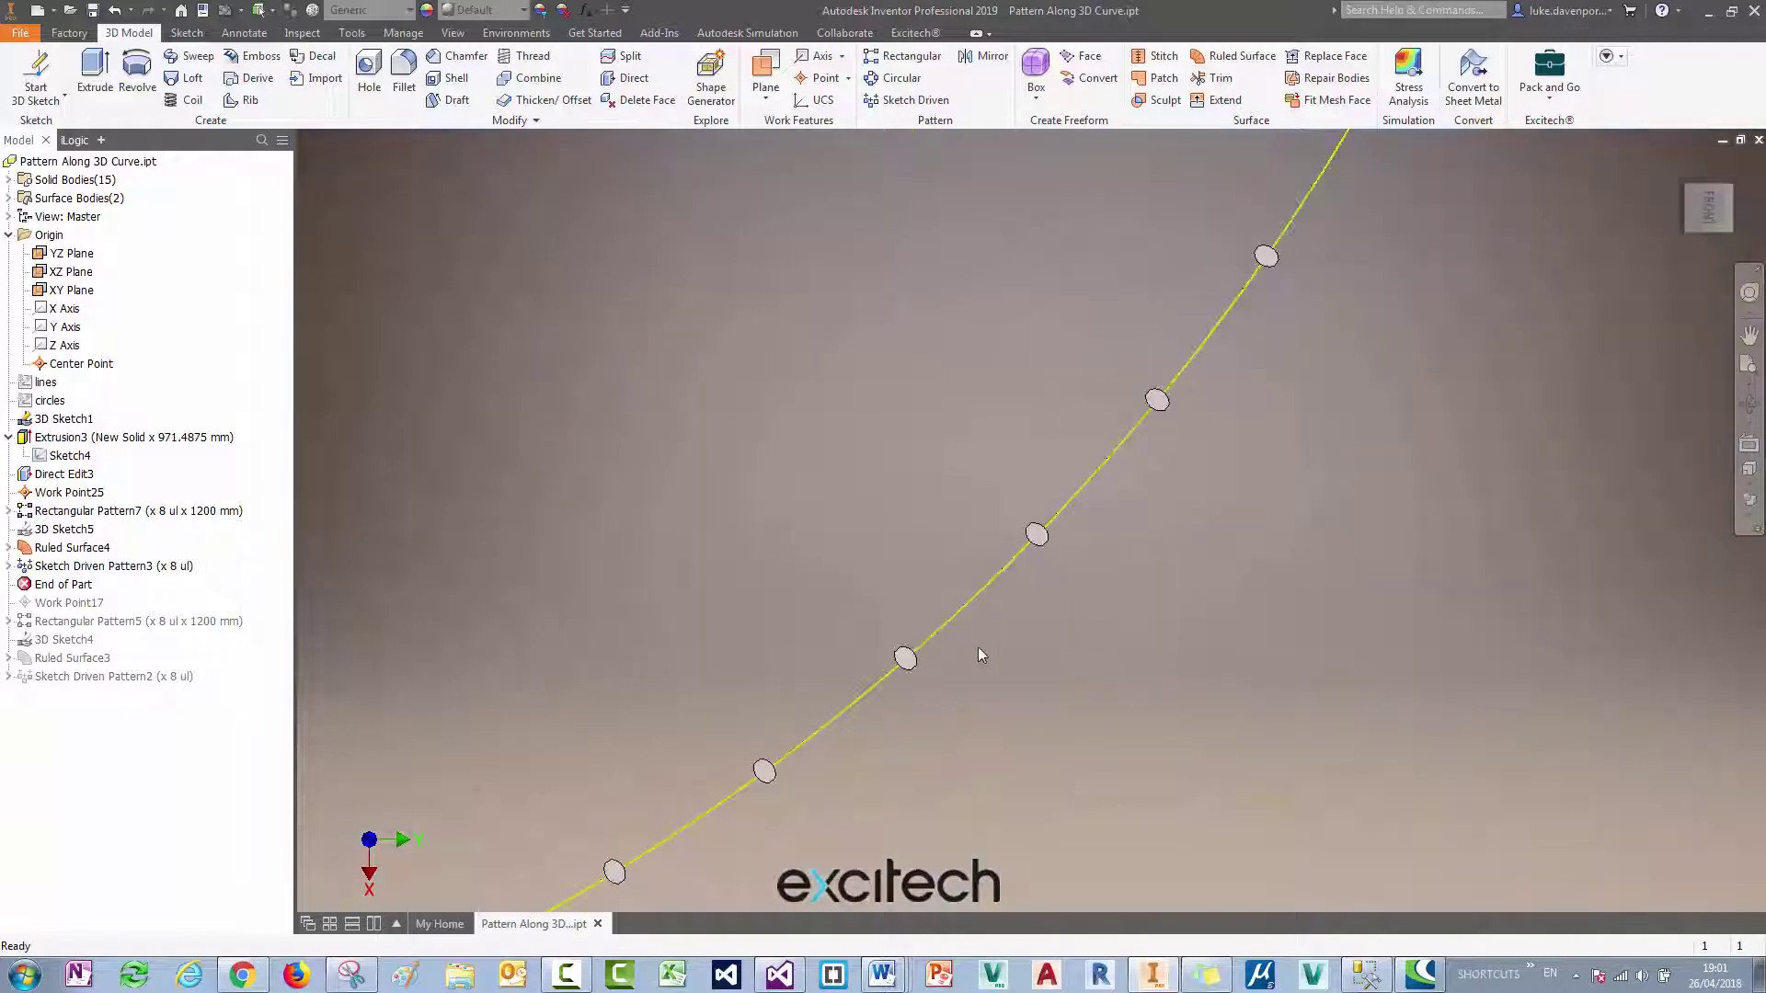
pyautogui.moveTo(979, 647); pyautogui.dragTo(963, 678, button='middle')
pyautogui.keyDown('shift'); pyautogui.moveTo(1156, 519); pyautogui.dragTo(1656, 229, button='middle'); pyautogui.keyUp('shift')
pyautogui.click(1702, 220)
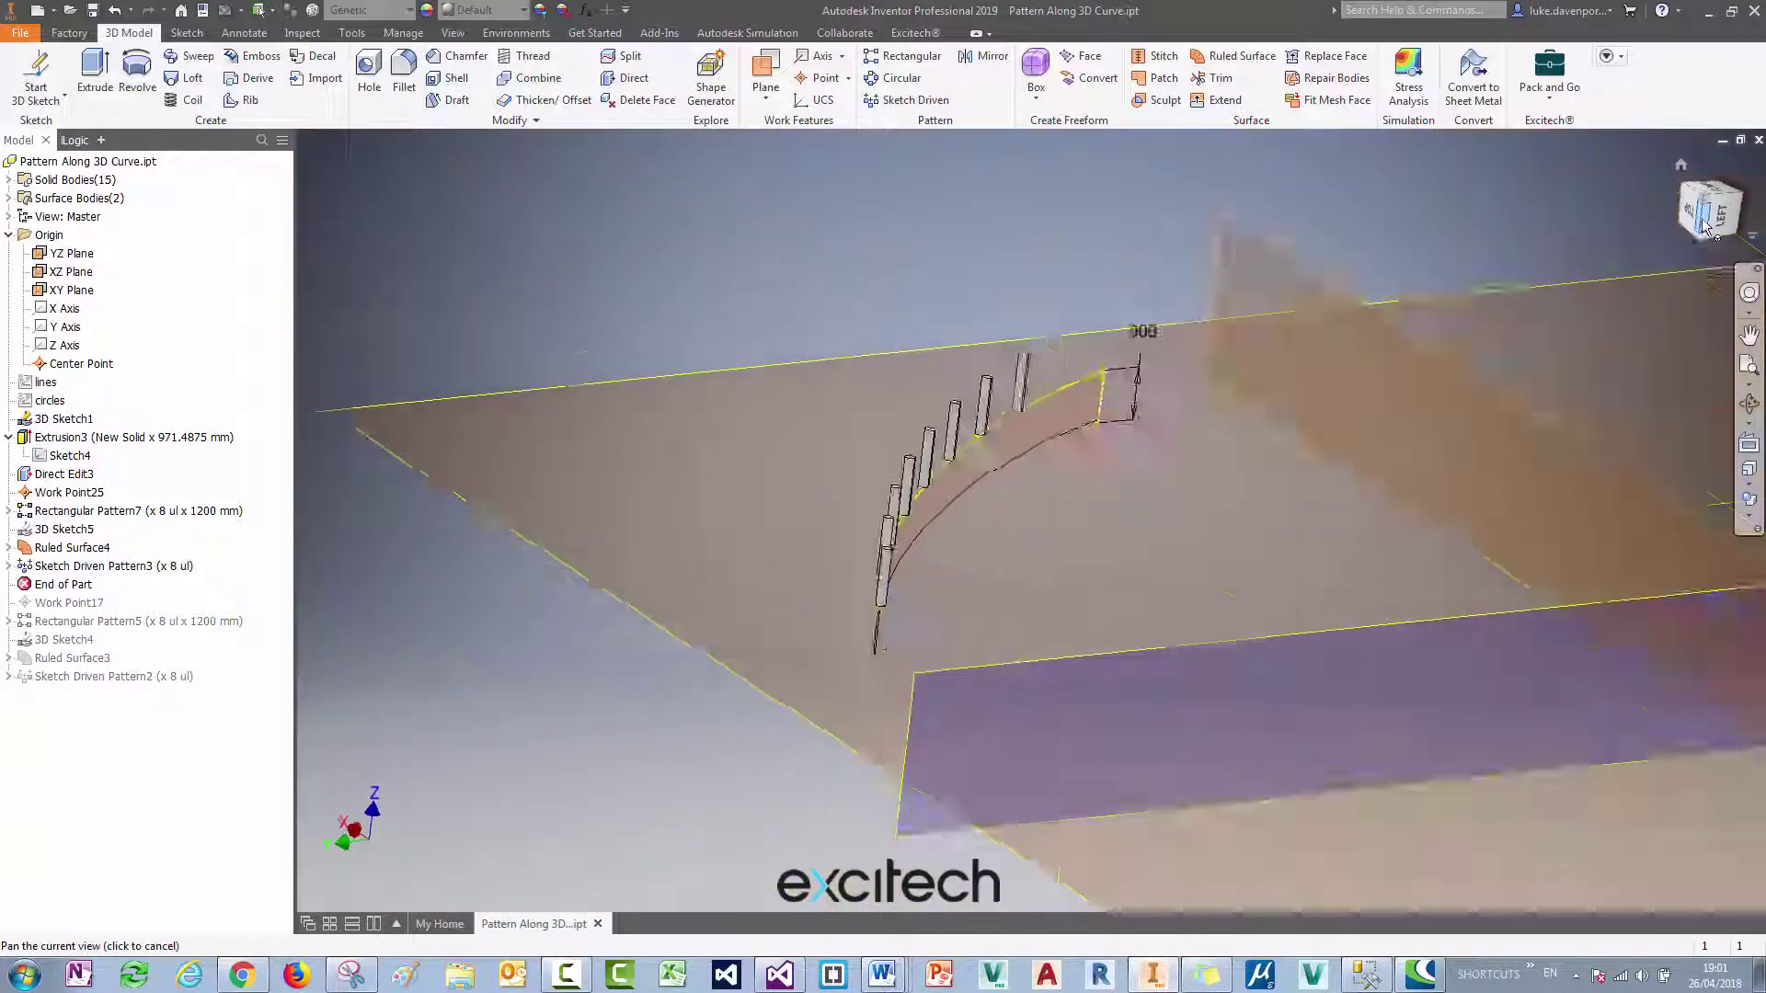
pyautogui.click(1704, 226)
pyautogui.scroll(4, 809, 441)
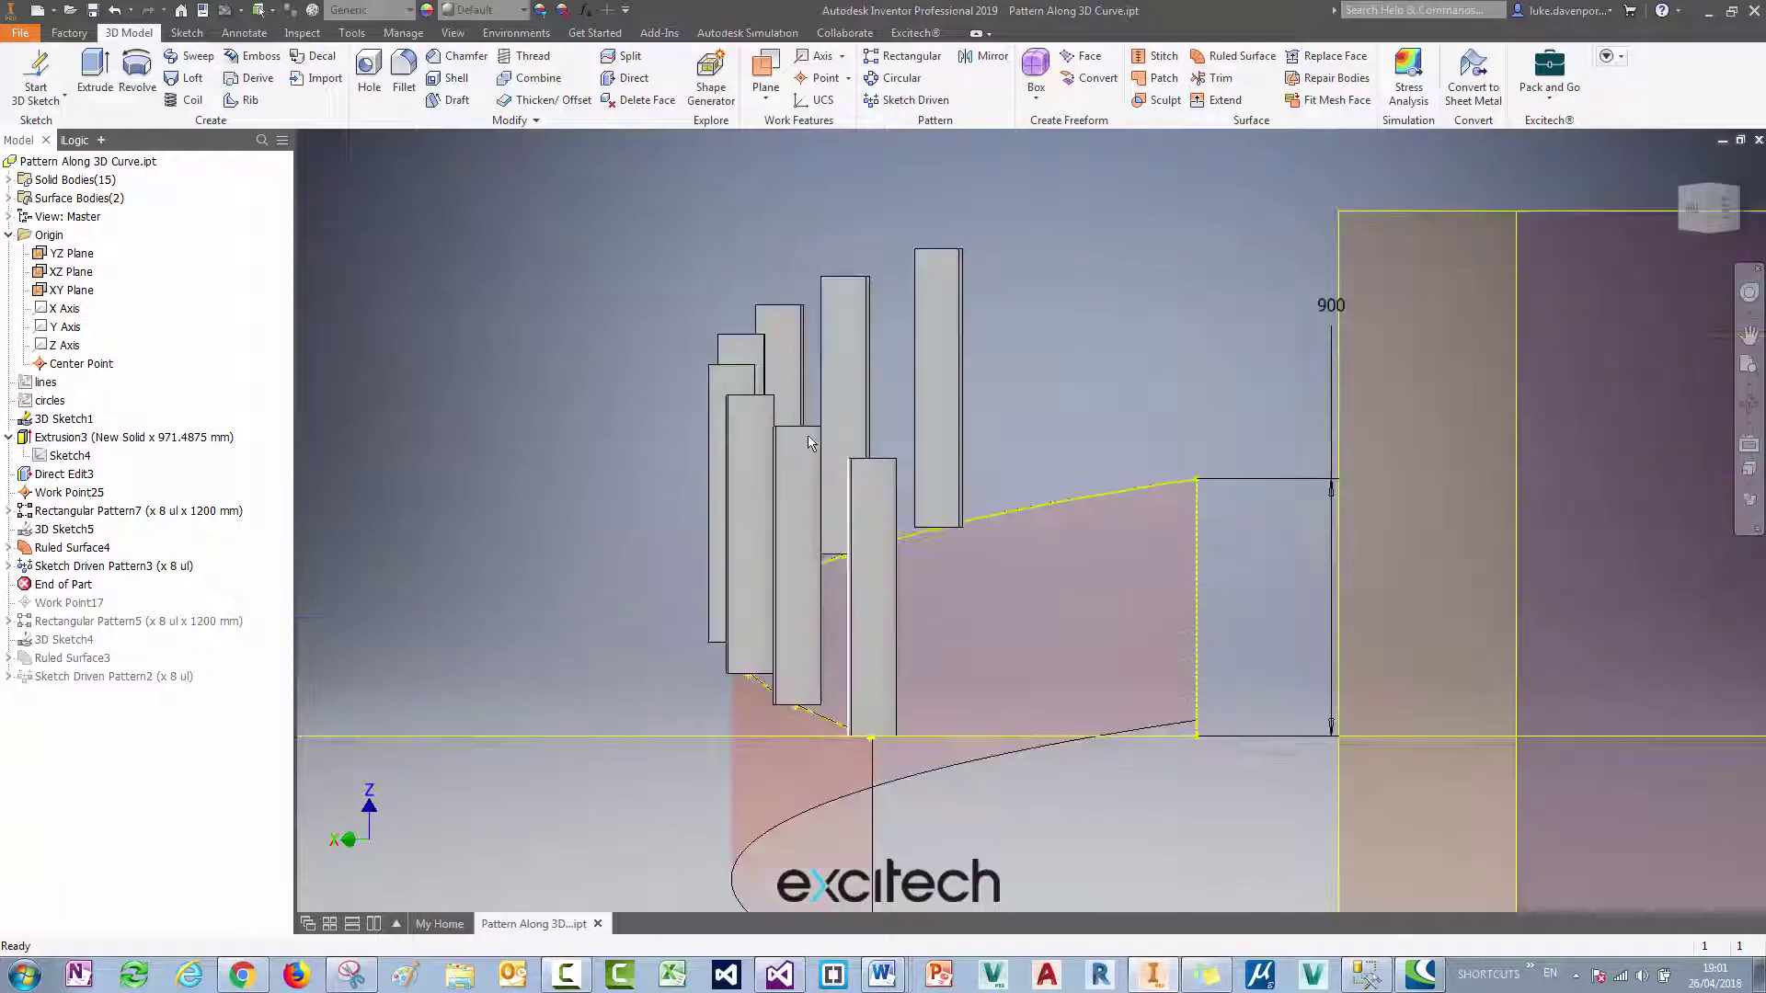
pyautogui.scroll(3, 797, 419)
pyautogui.scroll(-2, 793, 420)
pyautogui.moveTo(717, 455); pyautogui.dragTo(805, 449, button='middle')
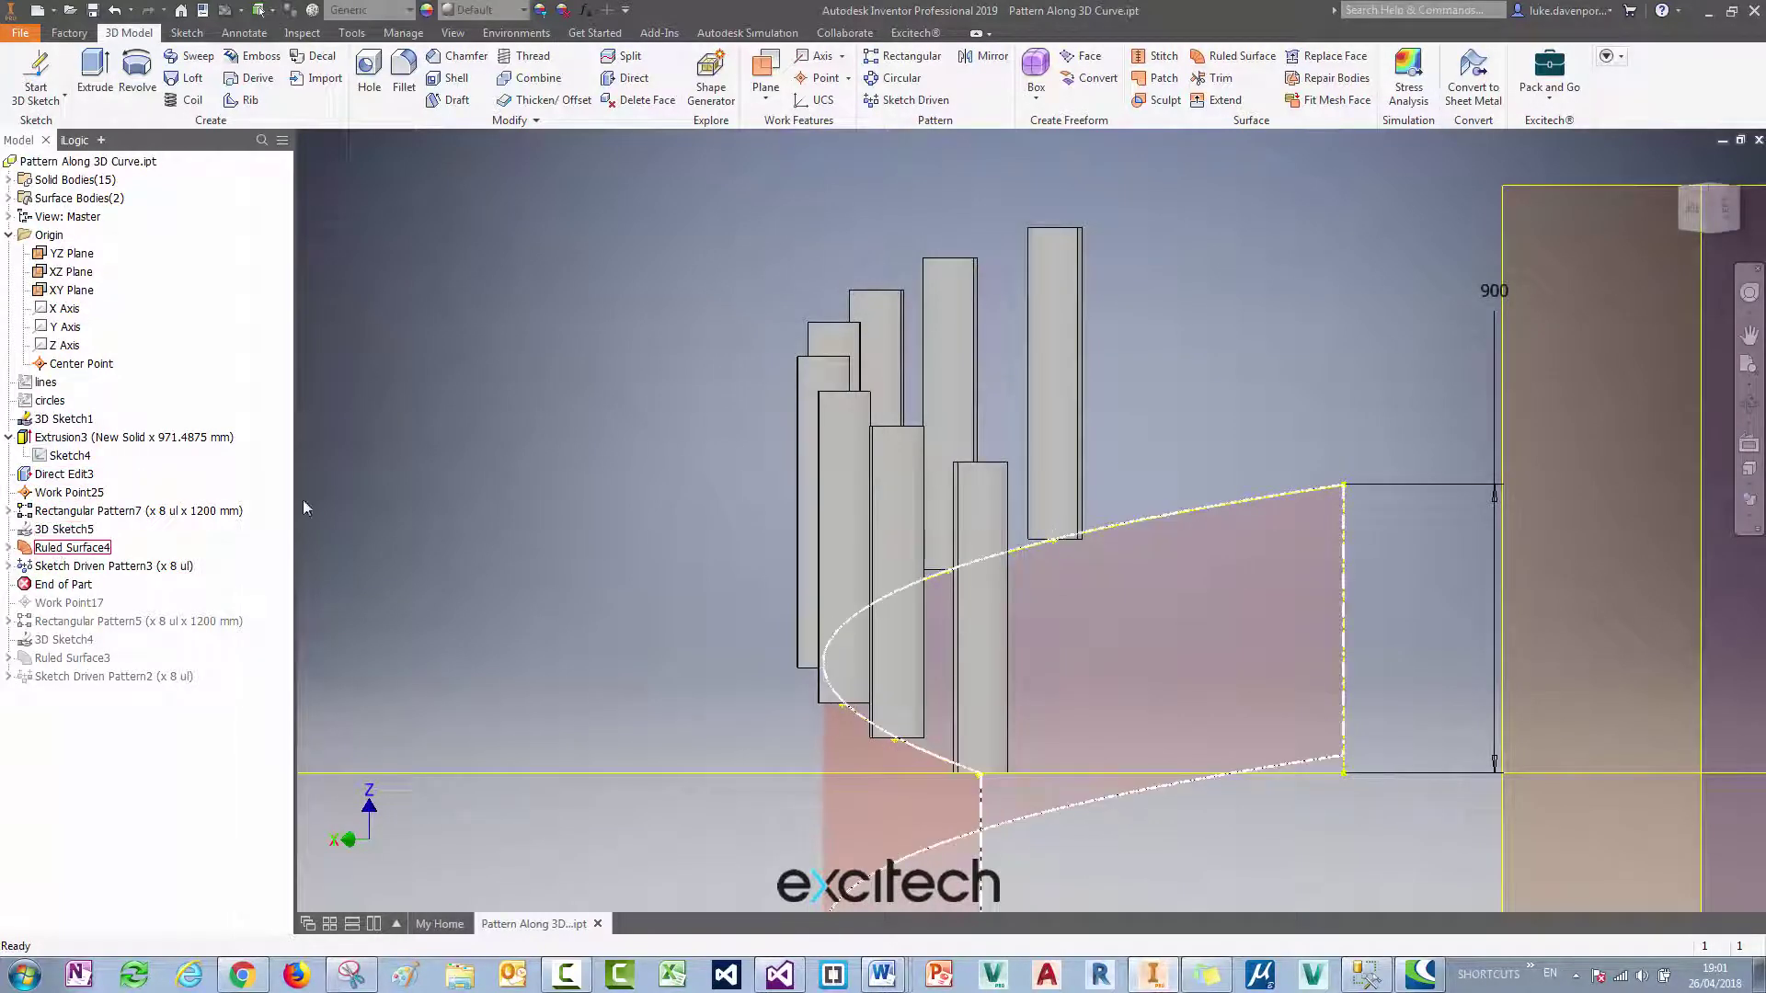
pyautogui.moveTo(473, 433); pyautogui.dragTo(485, 437, button='middle')
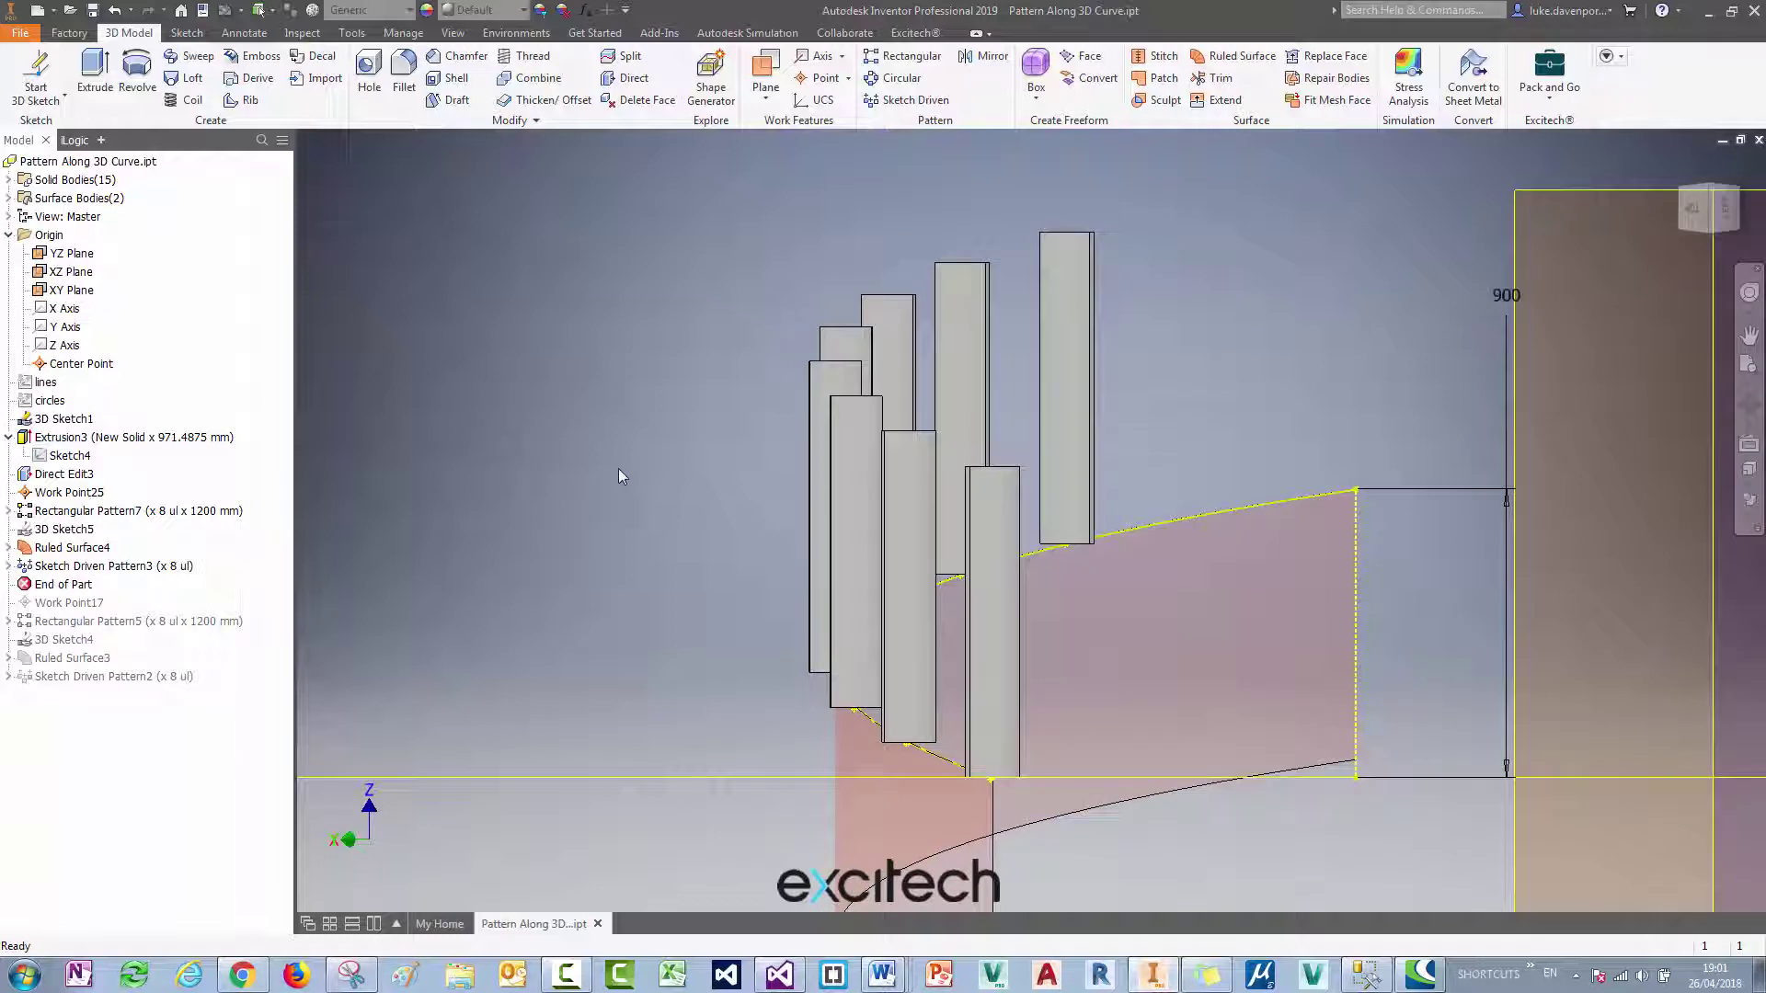